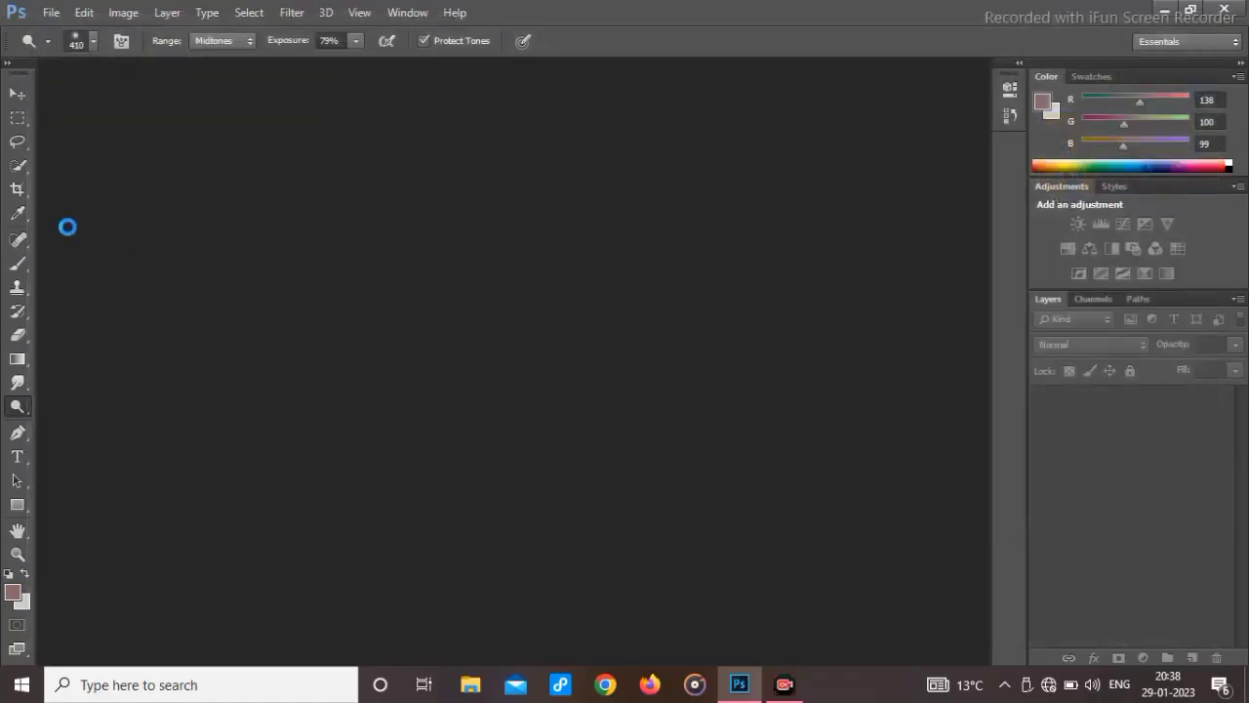
Choose the Spot Healing Brush for the portrait's face and duplicate the Background layer.
drag(165, 70, 374, 70)
scroll(469, 348, up, 10)
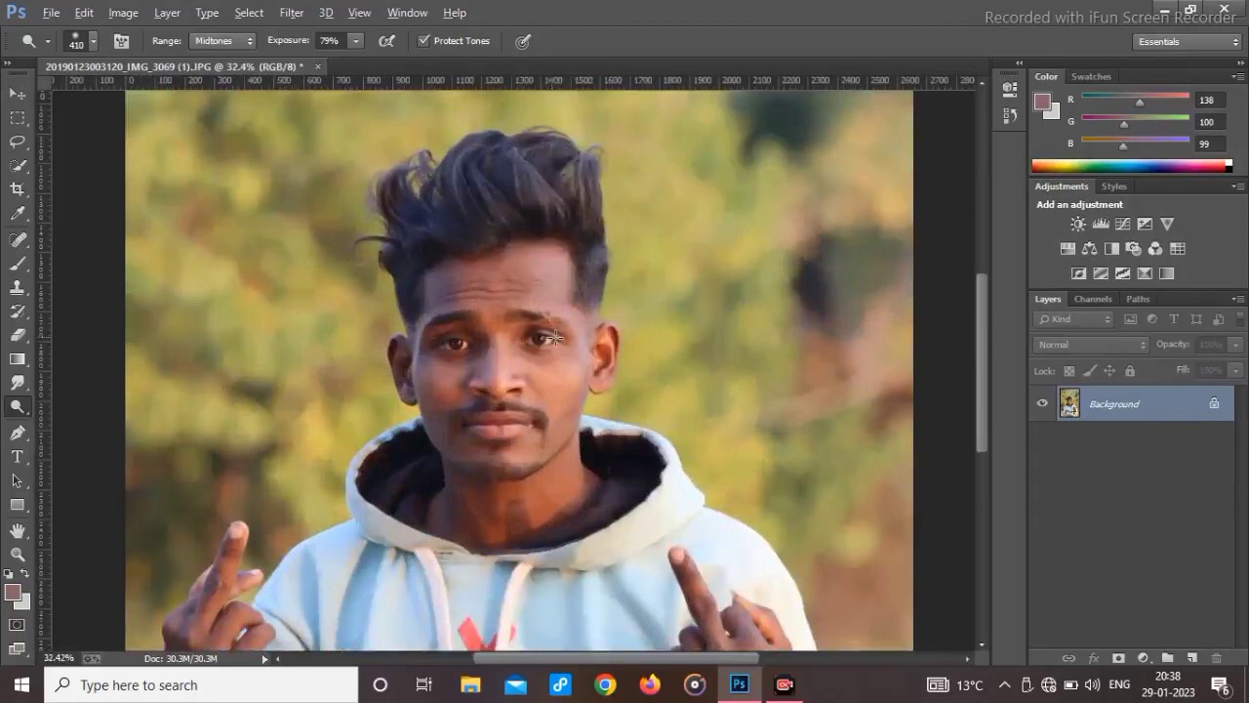
scroll(523, 288, up, 9)
drag(521, 446, 62, 383)
click(18, 239)
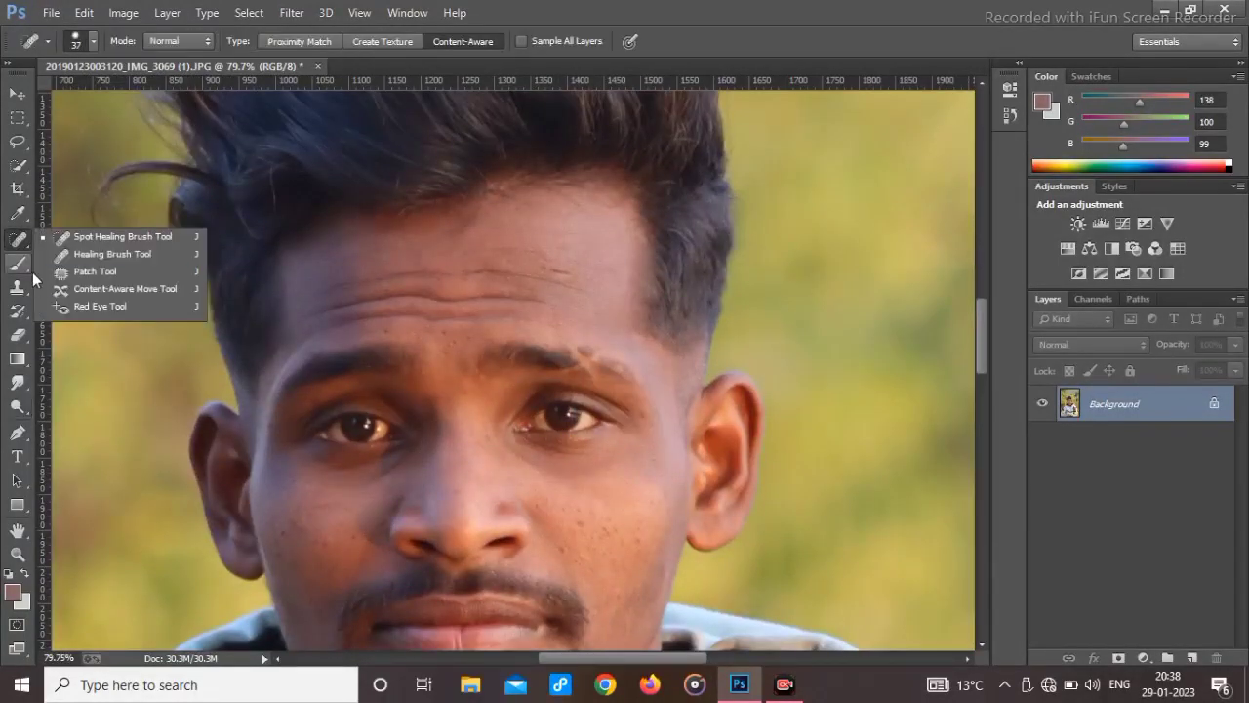
key(ctrl+j)
Heal the spots between the eyebrows and the blemishes on both cheeks with the Spot Healing Brush.
drag(384, 330, 464, 342)
mouse_move(589, 519)
mouse_down()
mouse_move(565, 545)
mouse_move(630, 534)
mouse_up()
click(284, 531)
drag(284, 531, 348, 538)
drag(279, 502, 304, 514)
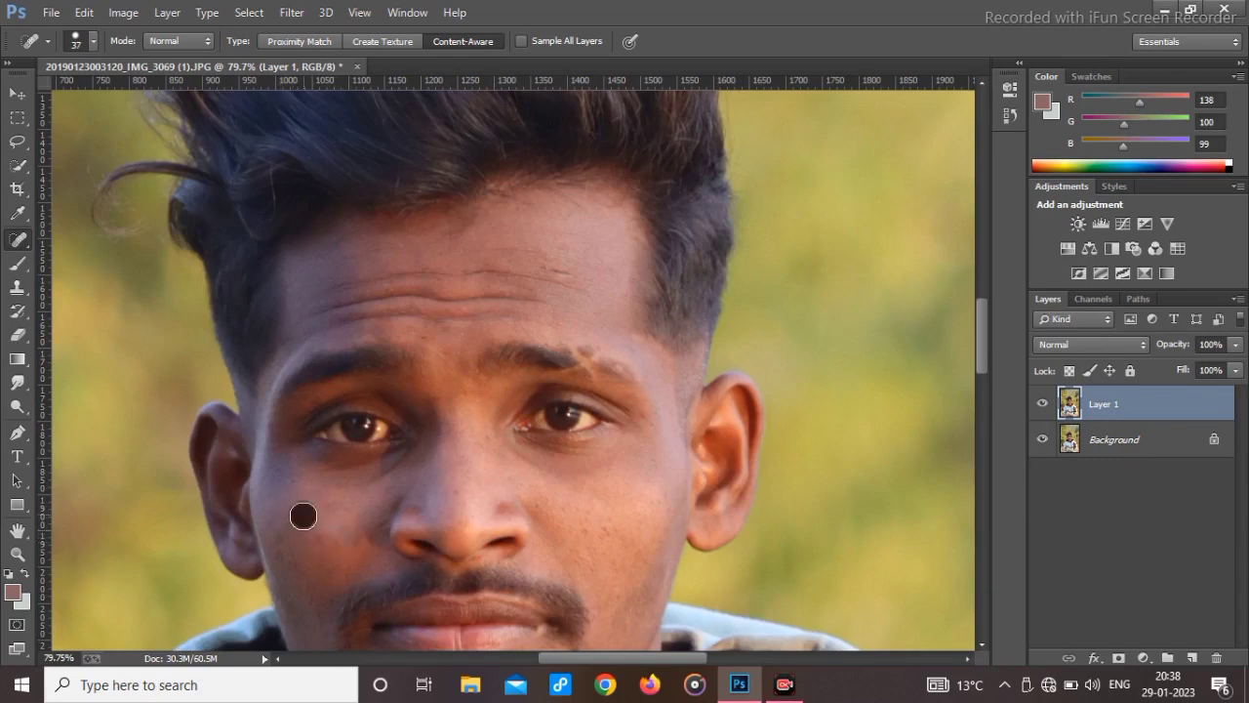
Heal the remaining small spots under the eye and across the cheek on the photo's right side.
scroll(303, 514, down, 5)
click(544, 494)
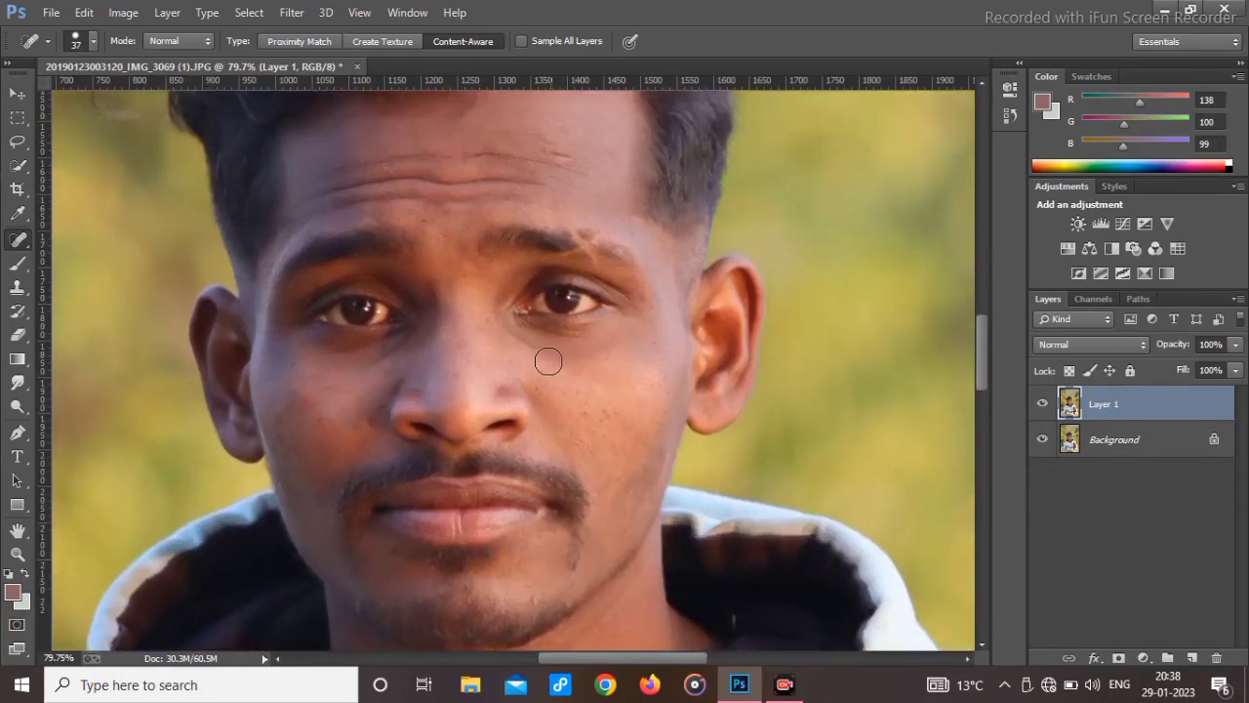
scroll(550, 357, up, 4)
click(651, 377)
scroll(440, 500, down, 1)
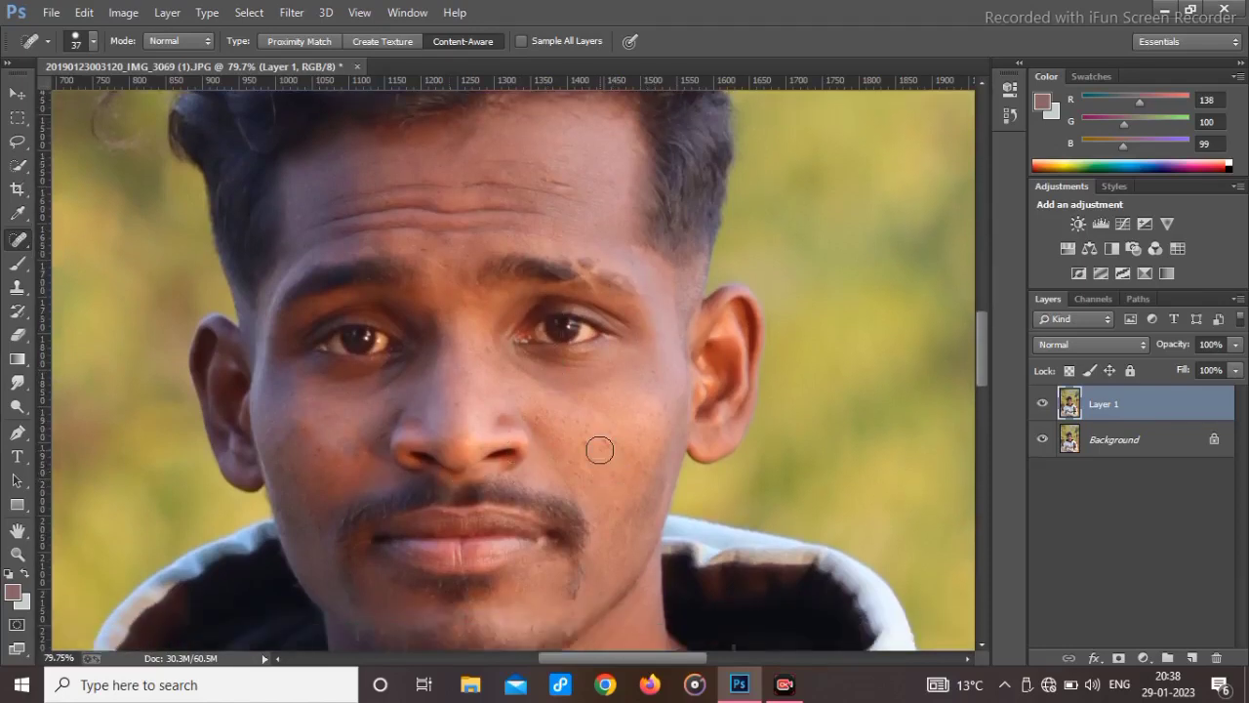
click(540, 417)
right_click(1124, 449)
click(1074, 593)
key(ctrl+z)
Lighten the forehead with the Dodge Tool, using the Midtones range and 79% exposure.
right_click(18, 410)
click(64, 405)
scroll(402, 373, up, 3)
drag(271, 294, 417, 291)
mouse_move(312, 287)
mouse_down()
mouse_move(503, 278)
mouse_move(387, 283)
mouse_up()
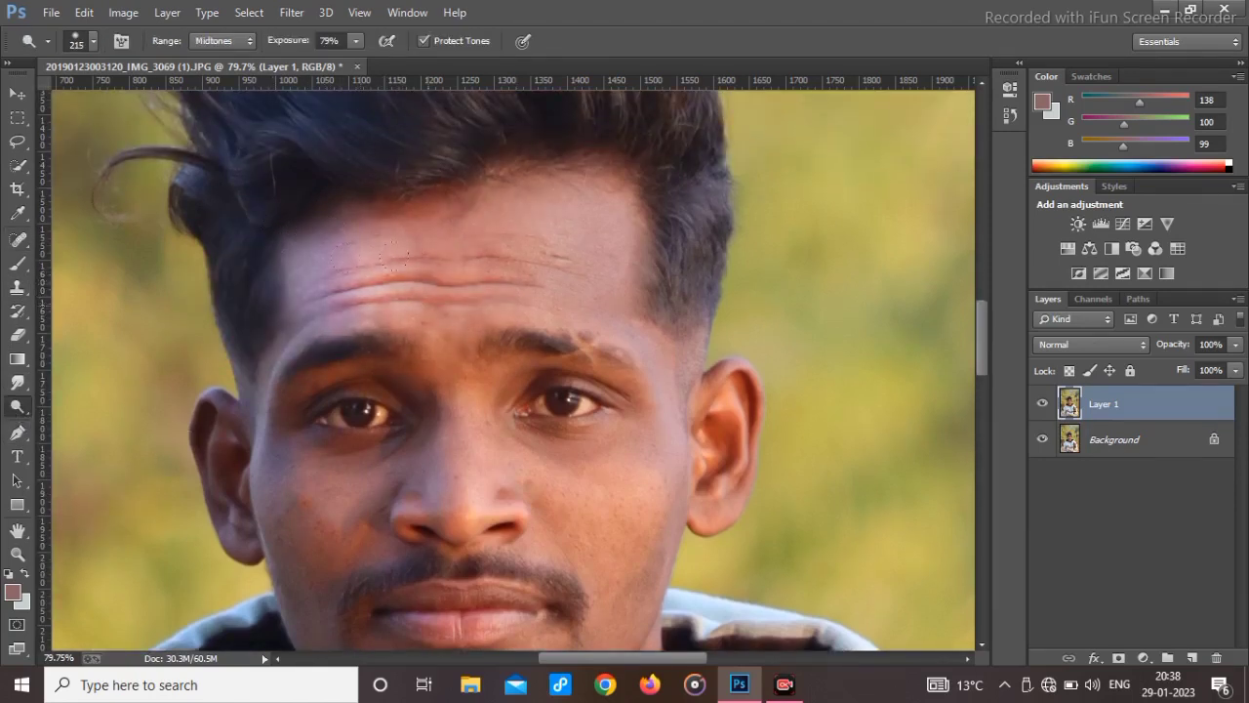
click(570, 270)
Lighten both cheeks and the chin area with the Dodge Tool.
scroll(468, 327, down, 2)
mouse_move(317, 388)
mouse_down()
mouse_move(280, 448)
mouse_move(325, 509)
mouse_up()
drag(582, 346, 607, 451)
drag(429, 579, 529, 560)
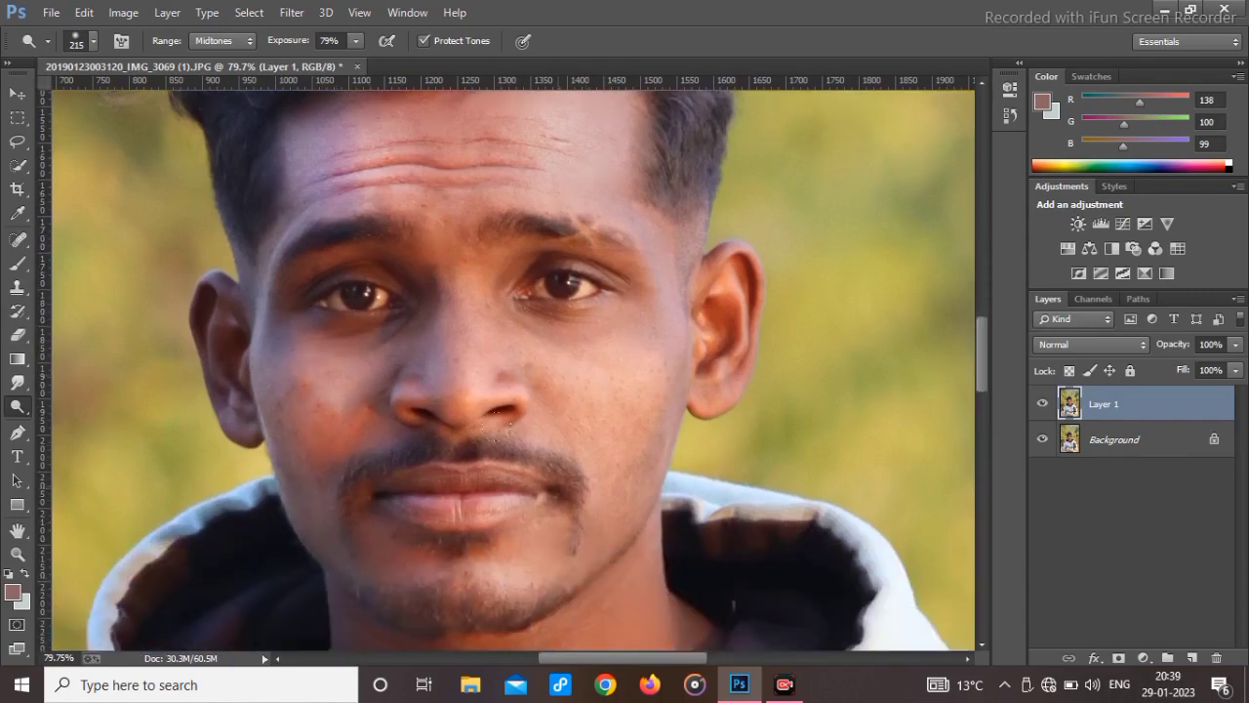
Reduce the Dodge brush to 92 px and lighten the ear on the photo's left side.
scroll(436, 386, down, 2)
scroll(390, 371, down, 1)
drag(340, 361, 221, 358)
drag(264, 293, 266, 302)
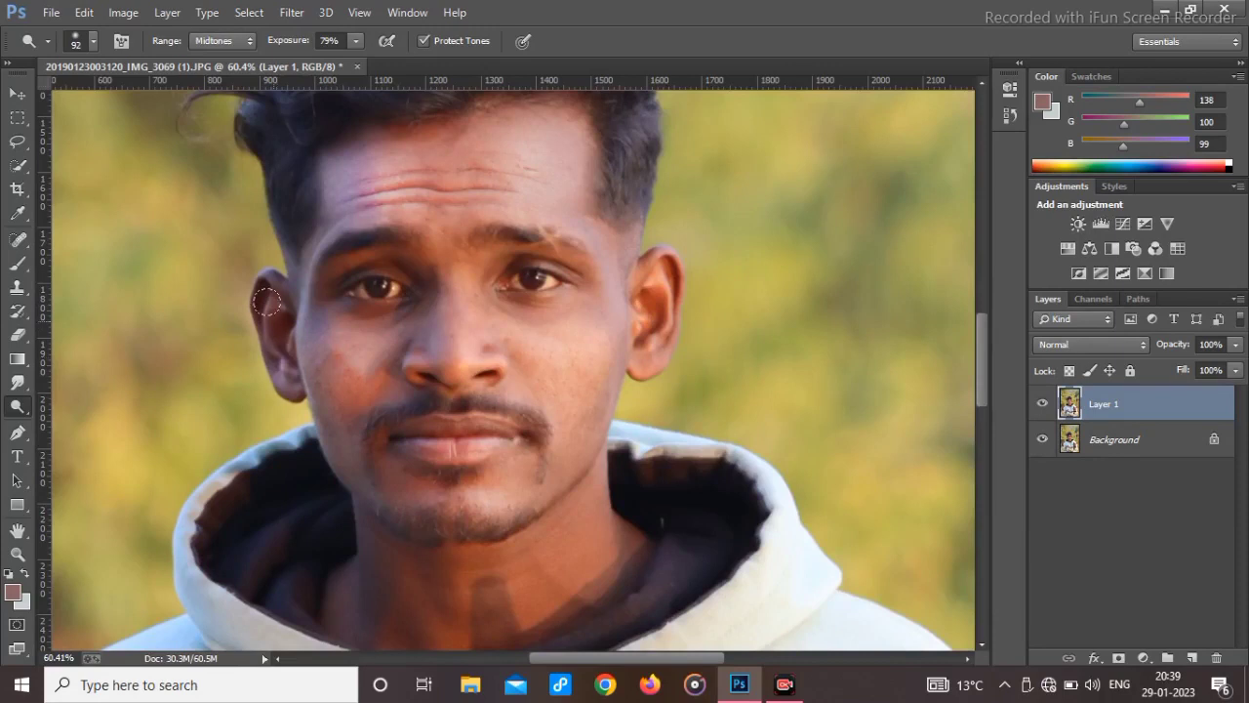
Enlarge the Dodge brush to 294 px and lighten both raised hands on Layer 1.
right_click(1131, 446)
click(501, 586)
right_click(505, 585)
drag(472, 584, 572, 578)
scroll(357, 548, down, 2)
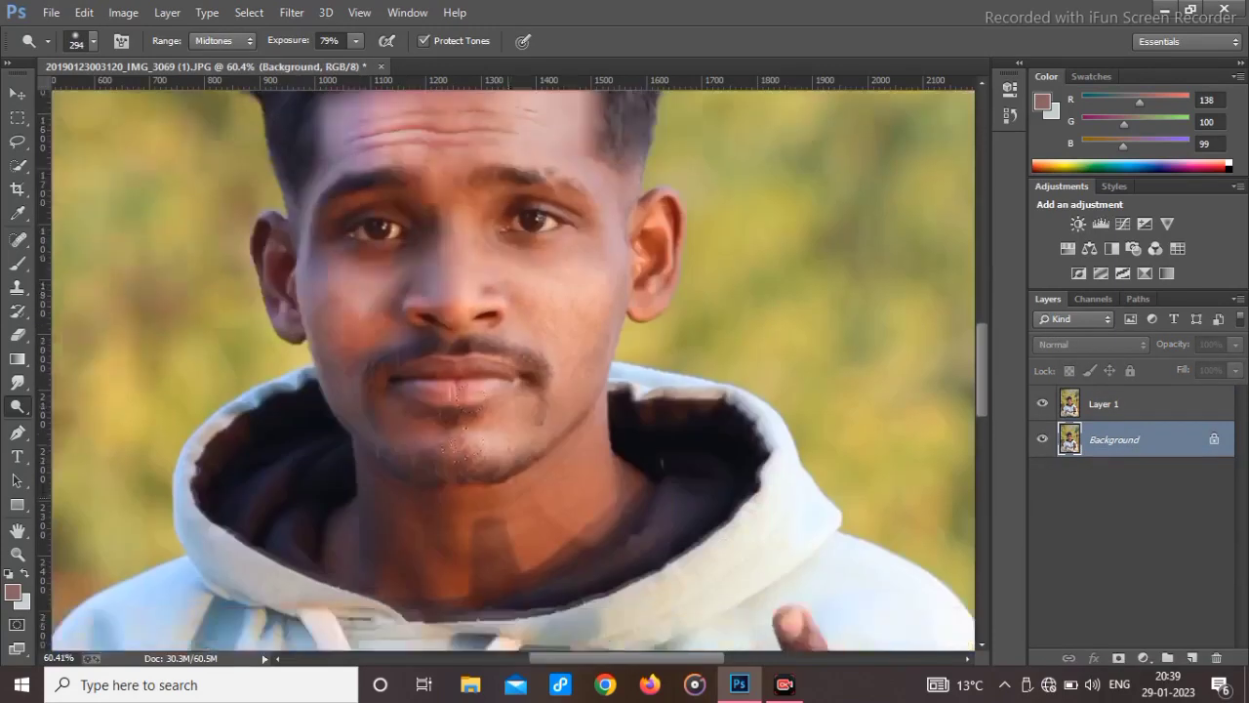
click(1130, 408)
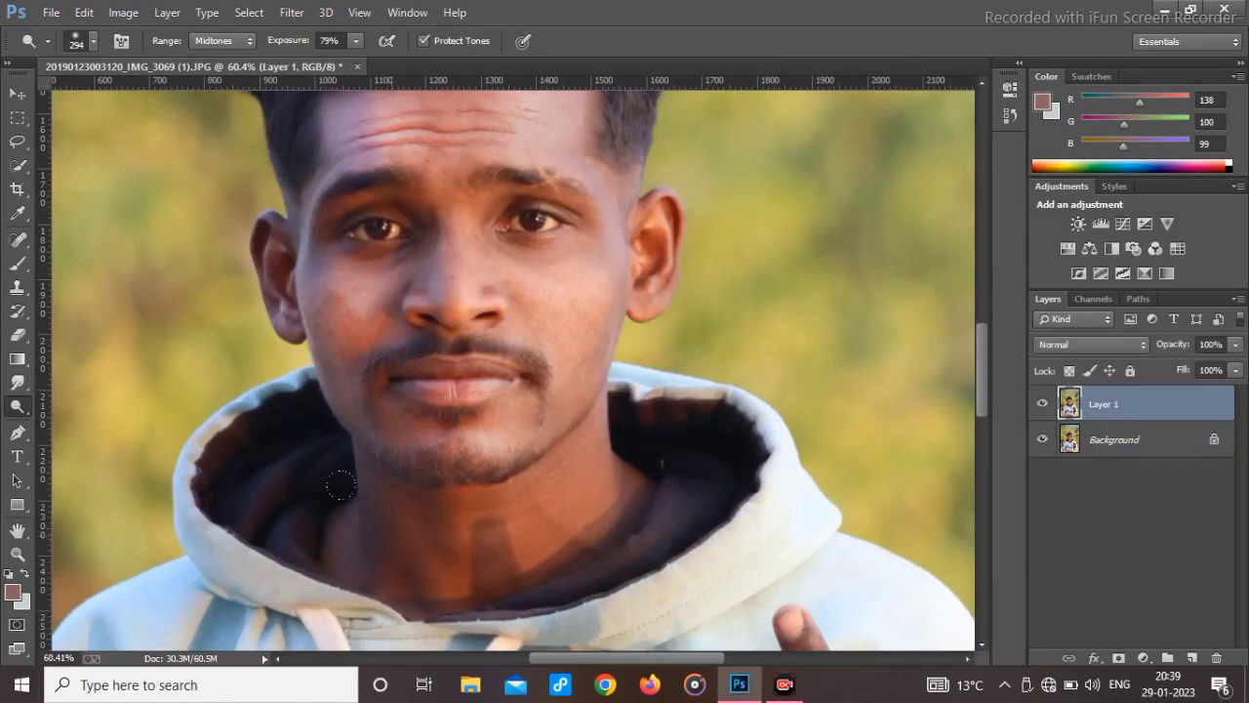
scroll(347, 477, down, 5)
drag(161, 471, 220, 574)
mouse_move(716, 515)
mouse_down()
mouse_move(757, 555)
mouse_move(680, 437)
mouse_up()
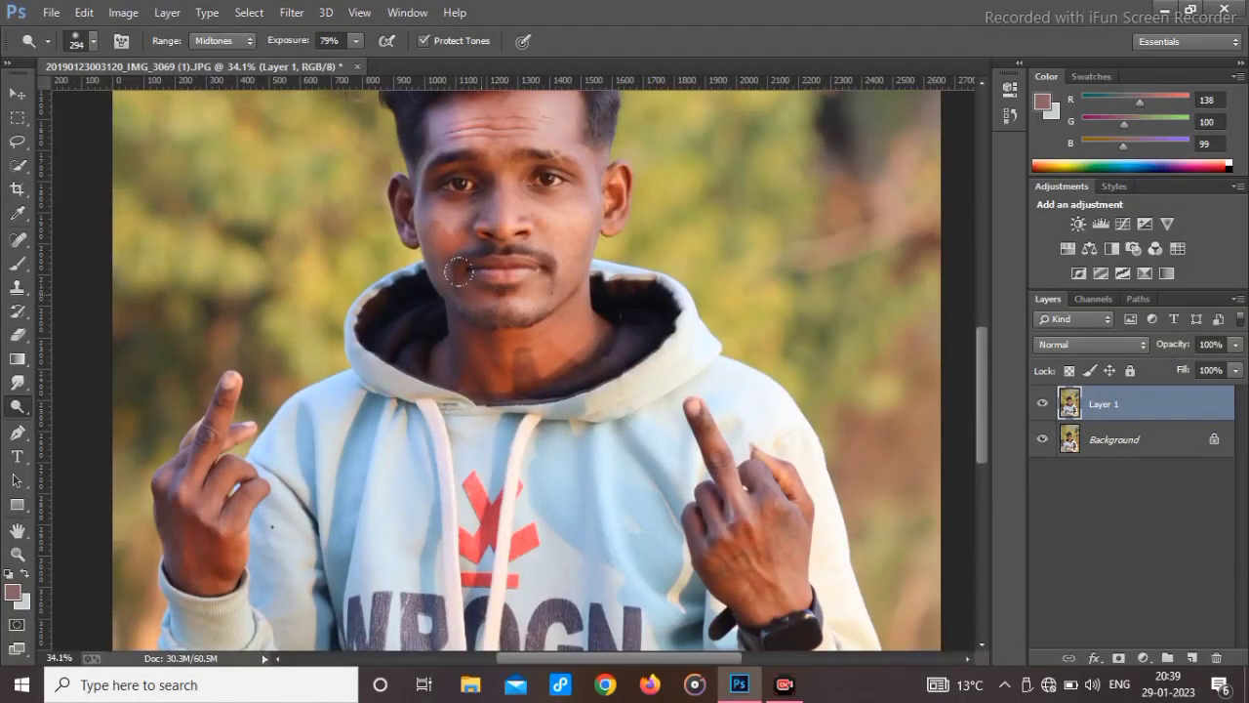
Merge the retouched layer into the Background and duplicate the result as a new layer.
scroll(462, 271, up, 3)
right_click(520, 300)
click(561, 332)
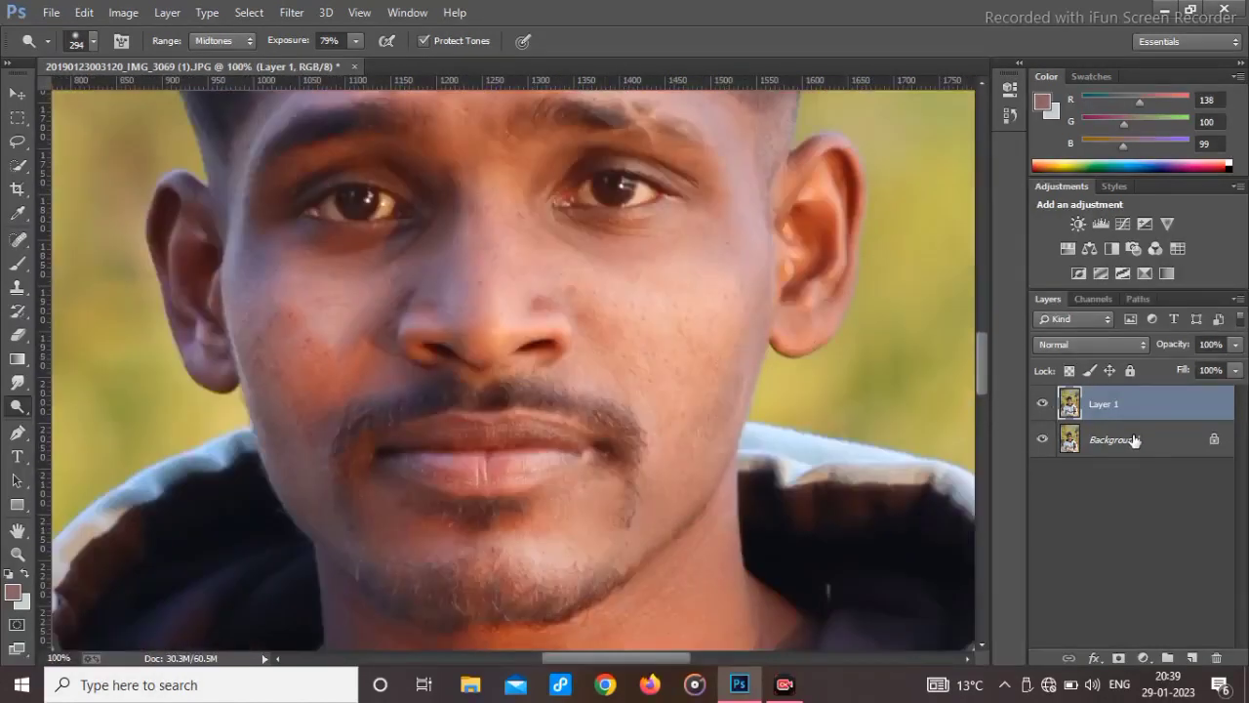
right_click(1134, 441)
click(1093, 589)
key(ctrl+j)
Smooth away the forehead wrinkles with the Mixer Brush at Wet 20%, Load 45%, Mix 100% and Flow 100%.
scroll(513, 366, up, 3)
click(20, 261)
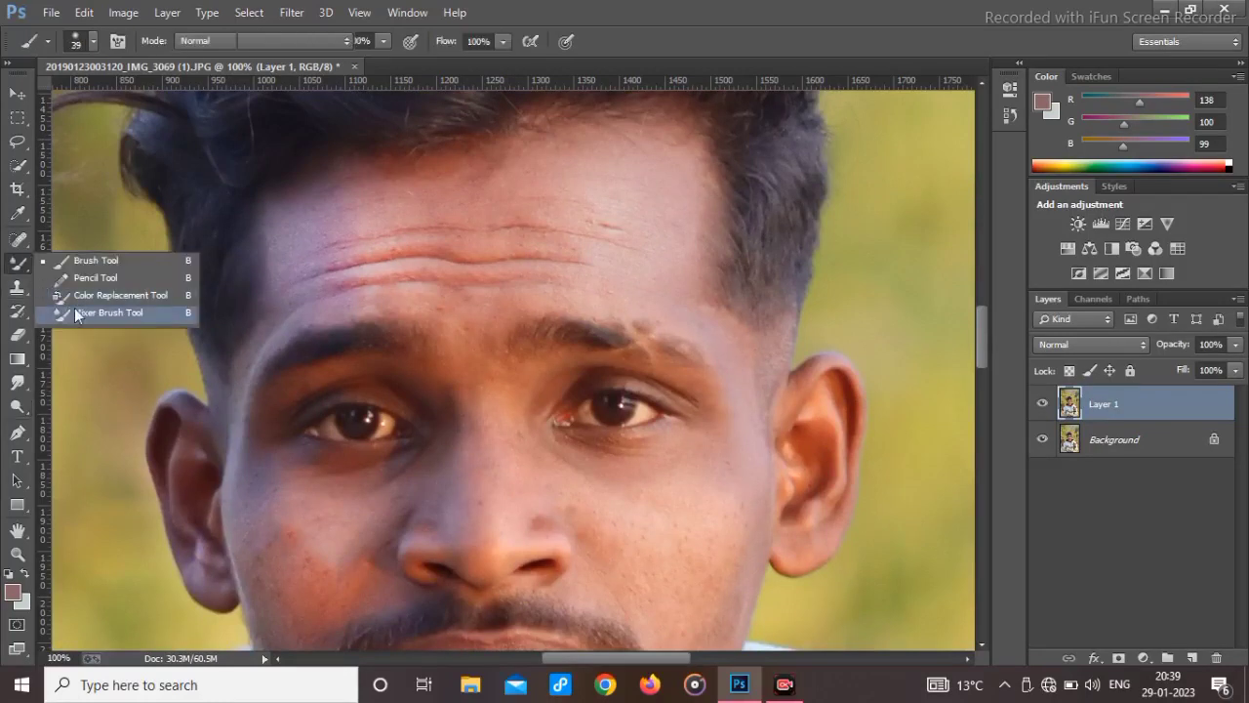
click(88, 312)
scroll(476, 361, up, 3)
scroll(475, 361, up, 2)
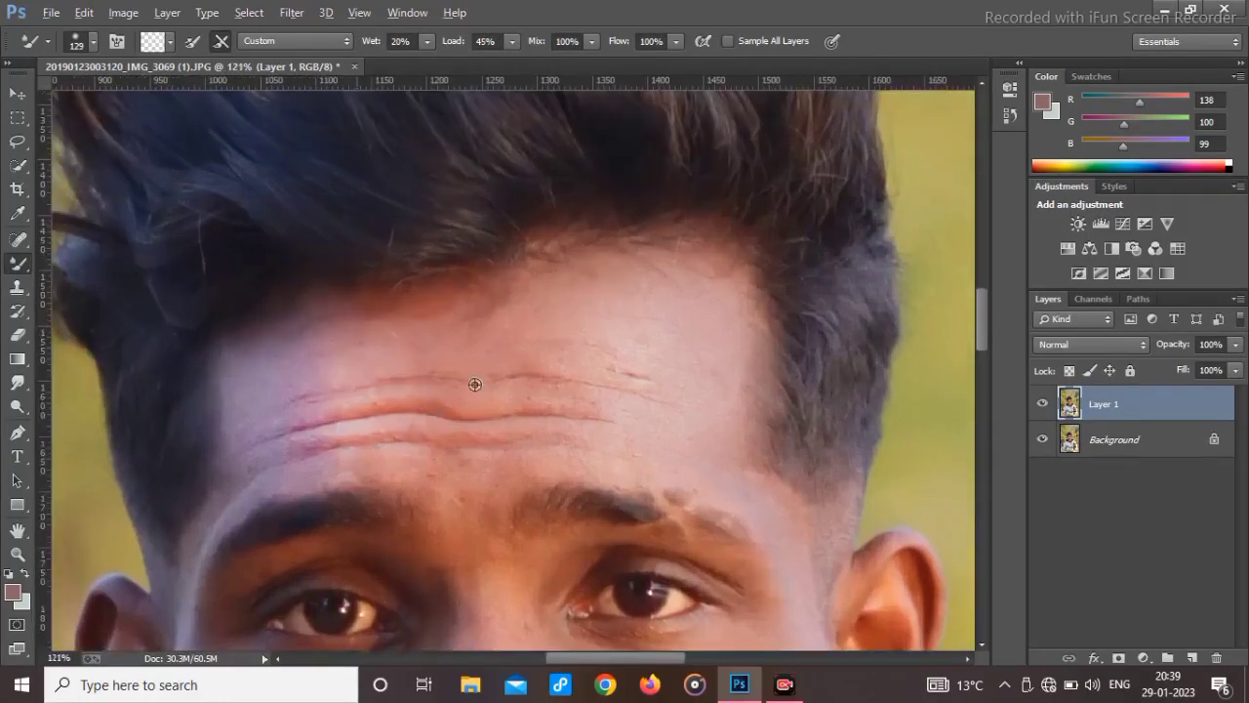
mouse_move(554, 330)
mouse_down()
mouse_move(588, 319)
mouse_move(325, 326)
mouse_move(267, 341)
mouse_move(317, 378)
mouse_move(271, 386)
mouse_move(246, 371)
mouse_up()
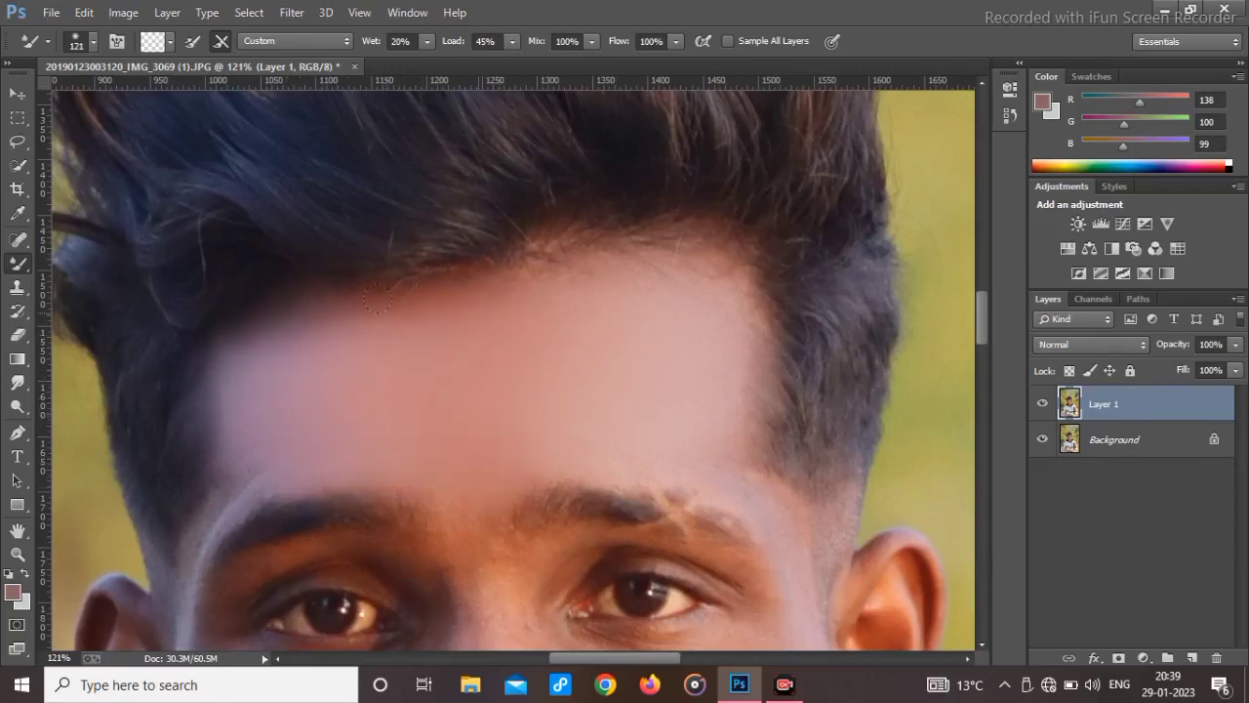
drag(695, 455, 670, 454)
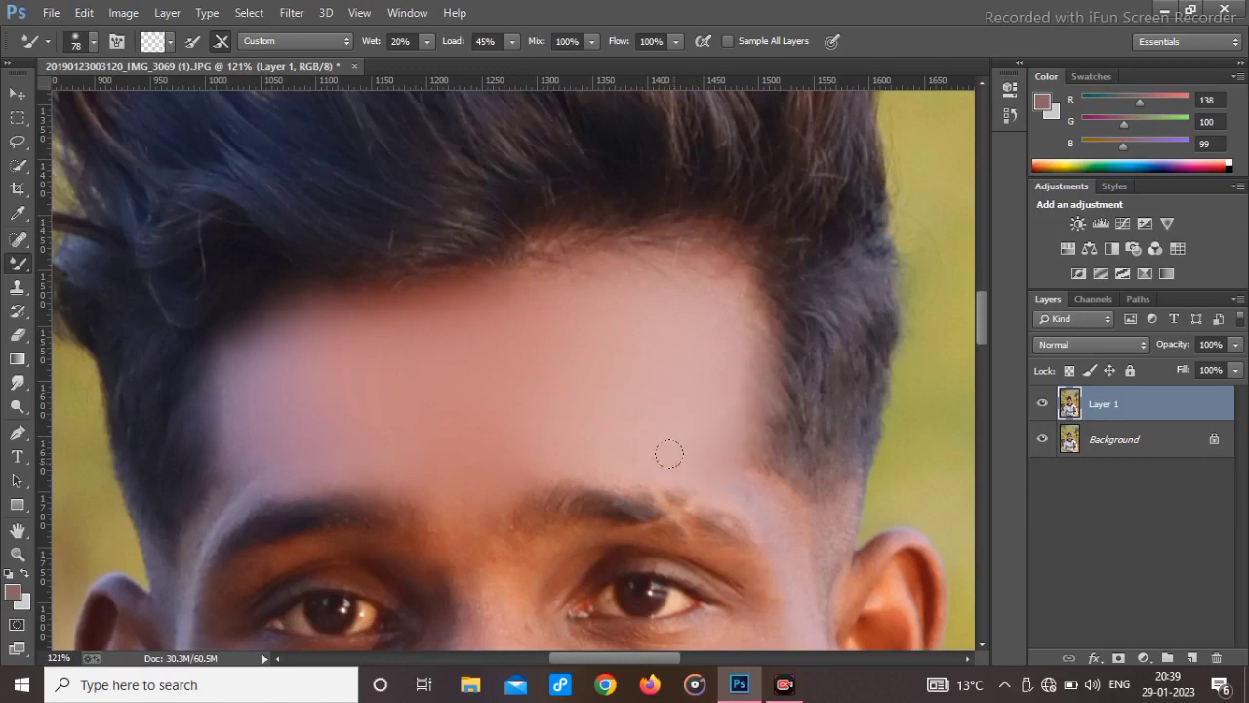
Smooth the under-eye area, cheek and skin beside the mouth on the photo's right side using a 78 px Mixer Brush.
scroll(490, 317, down, 4)
scroll(745, 482, up, 5)
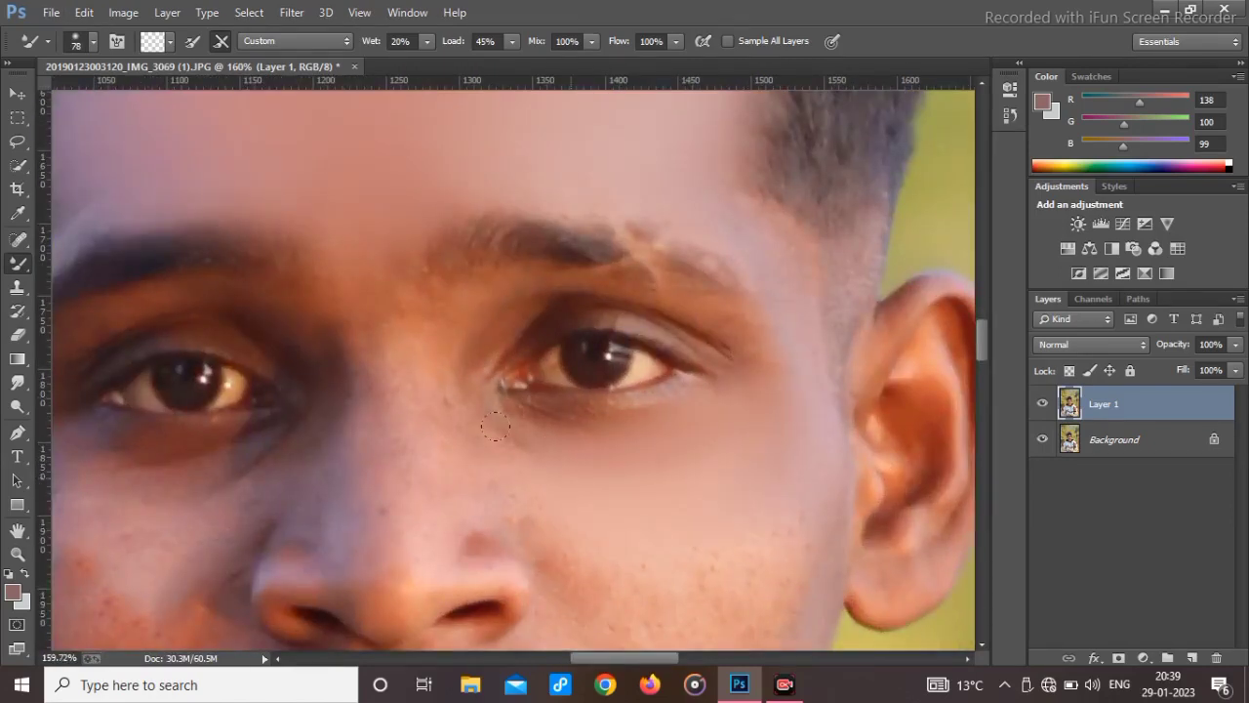
scroll(556, 400, down, 2)
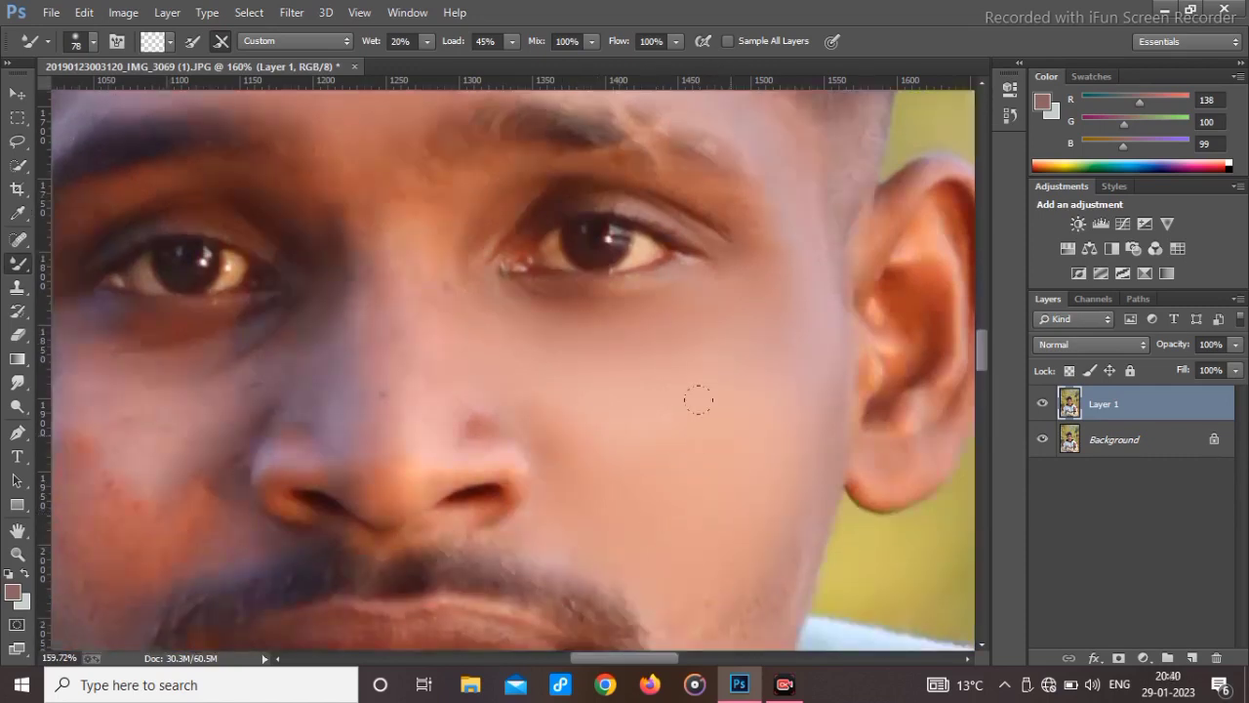
scroll(699, 399, down, 2)
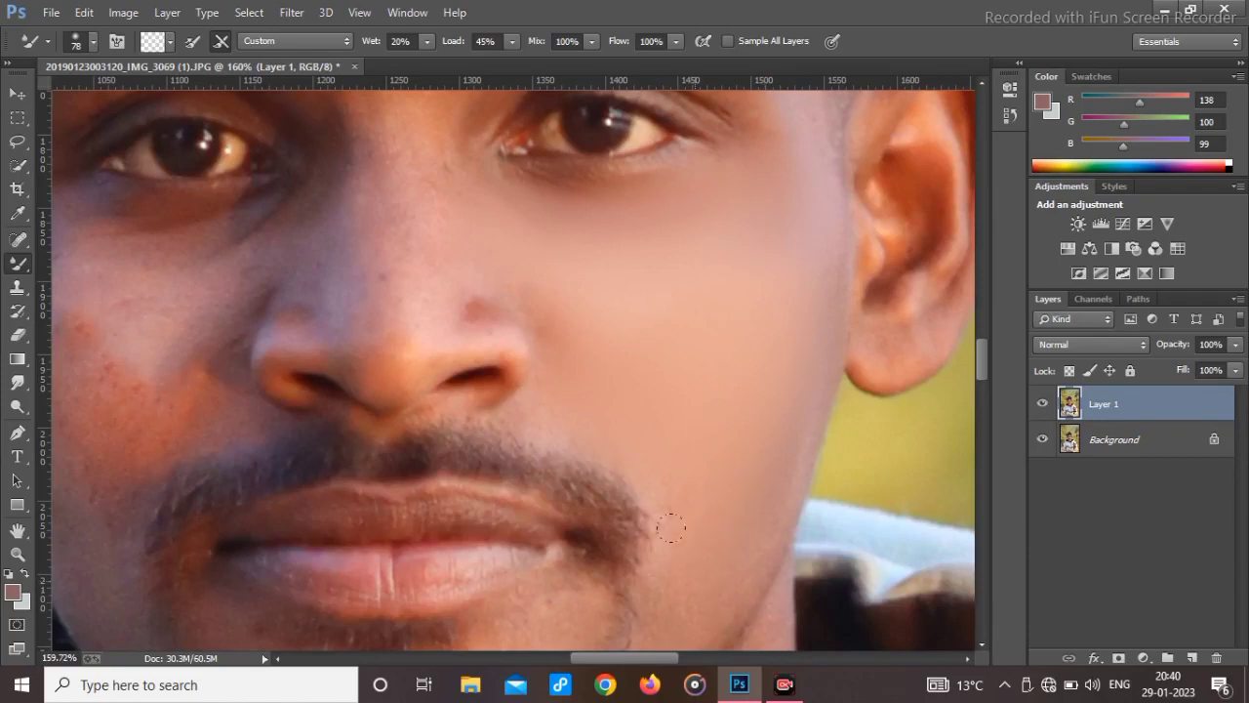
scroll(605, 399, down, 2)
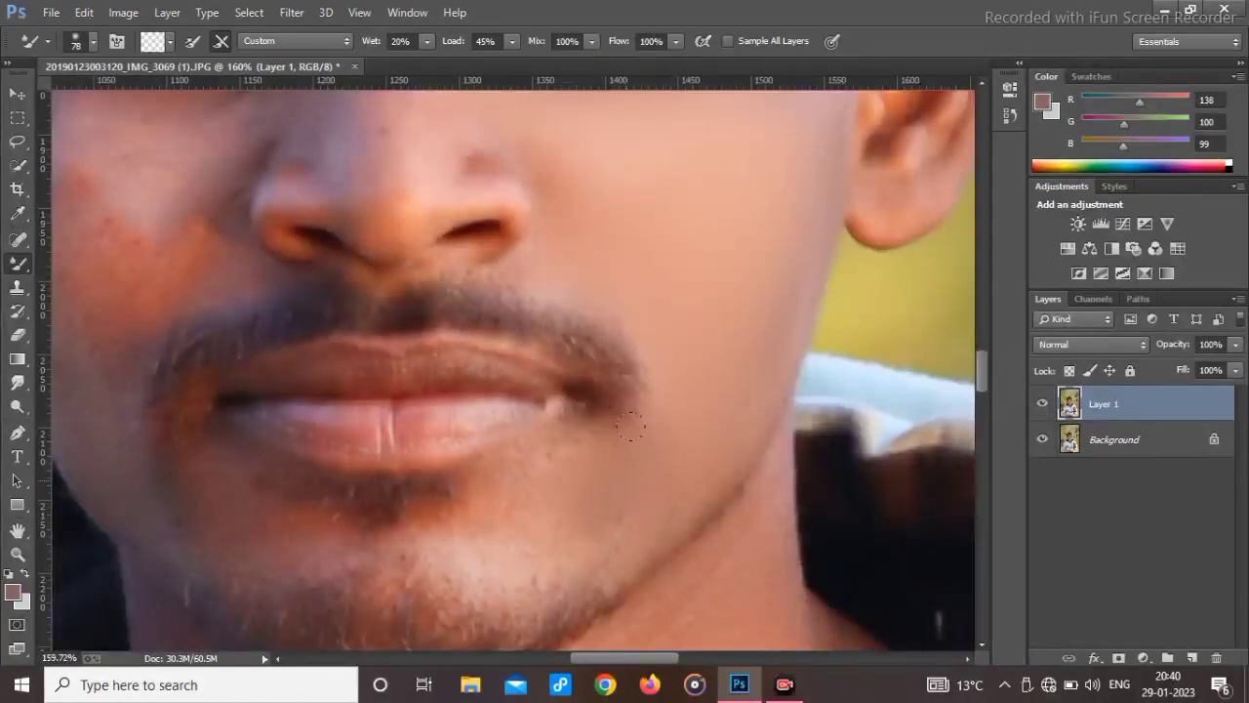
mouse_move(566, 493)
mouse_down()
mouse_move(530, 535)
mouse_move(445, 543)
mouse_move(537, 440)
mouse_move(417, 502)
mouse_up()
Smooth the under-eye area and cheek on the photo's left side, reducing the Mixer Brush to 55 px.
drag(343, 328, 566, 462)
drag(299, 300, 322, 304)
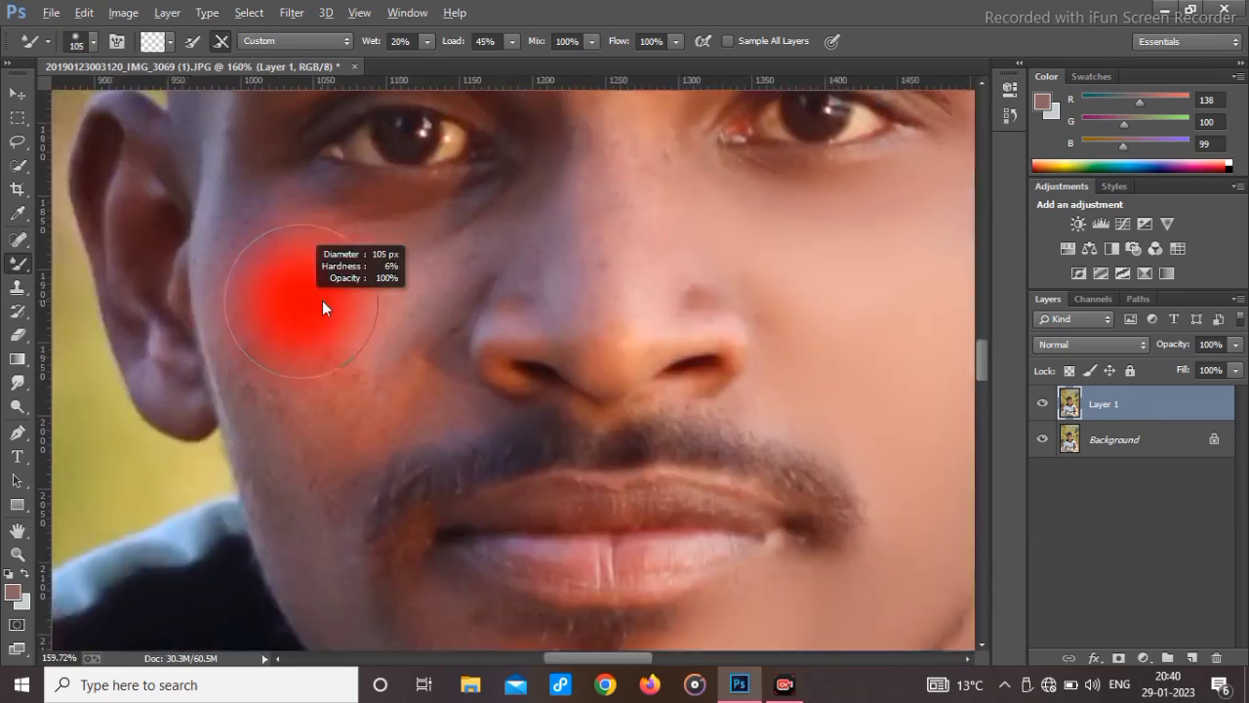
drag(392, 241, 351, 242)
mouse_move(413, 215)
mouse_down()
mouse_move(495, 179)
mouse_move(416, 294)
mouse_up()
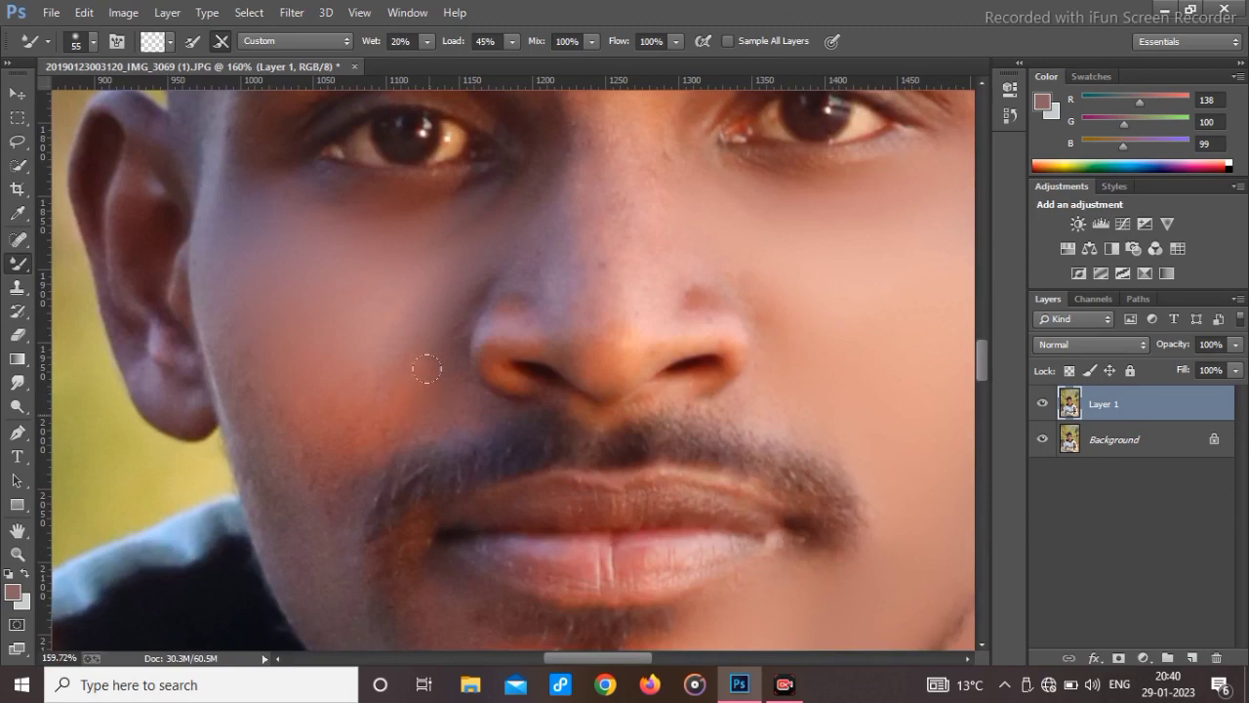
scroll(264, 296, down, 2)
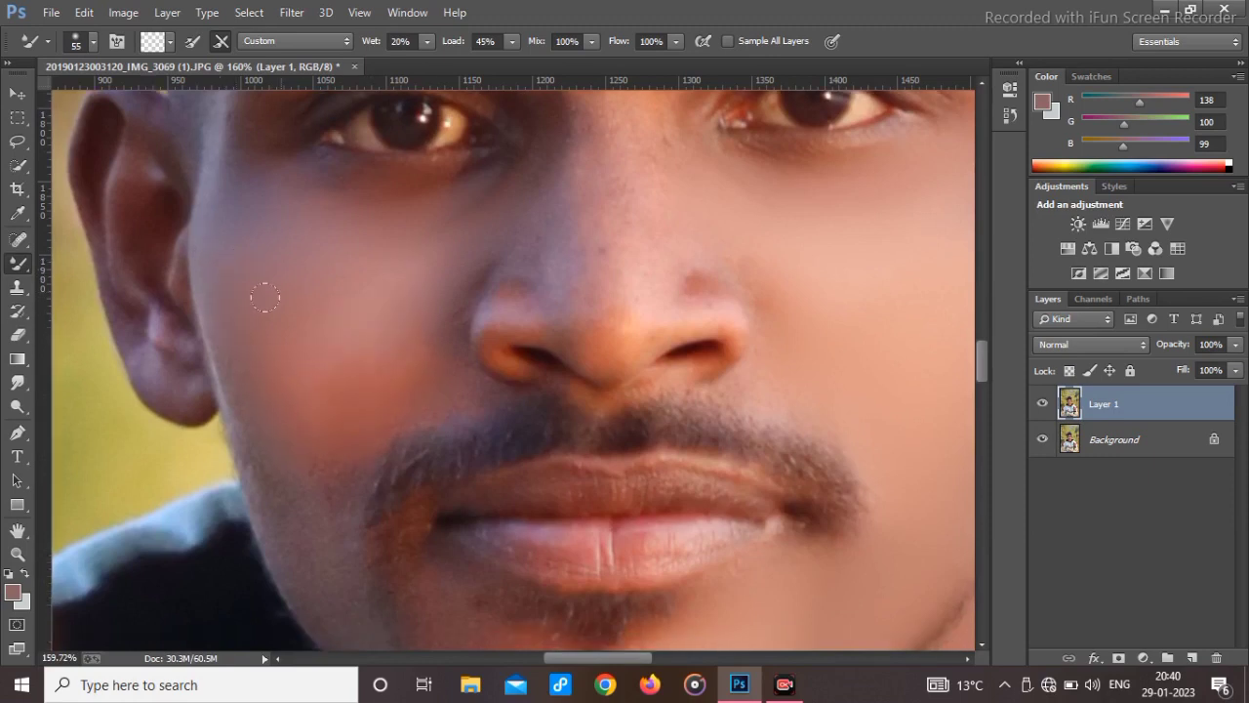
Smooth the jaw and the skin below the mouth on the photo's left side with a 68 px Mixer Brush.
scroll(287, 349, up, 5)
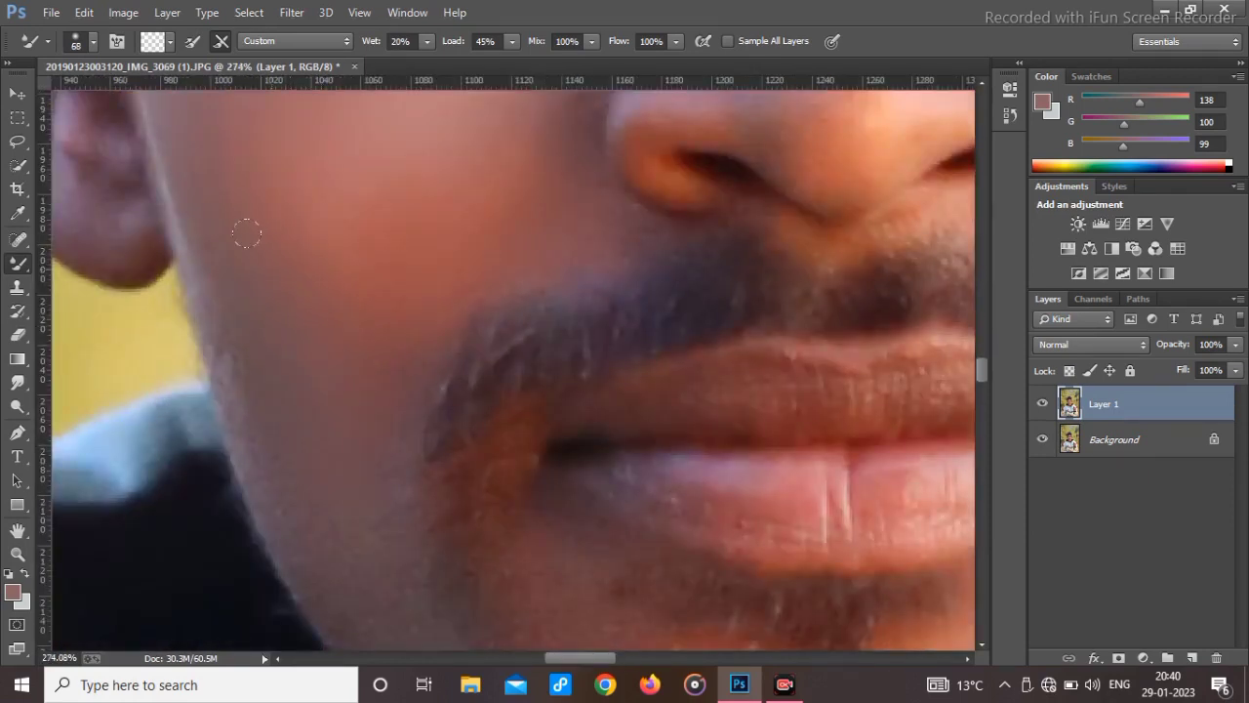
scroll(282, 421, down, 1)
scroll(326, 368, down, 1)
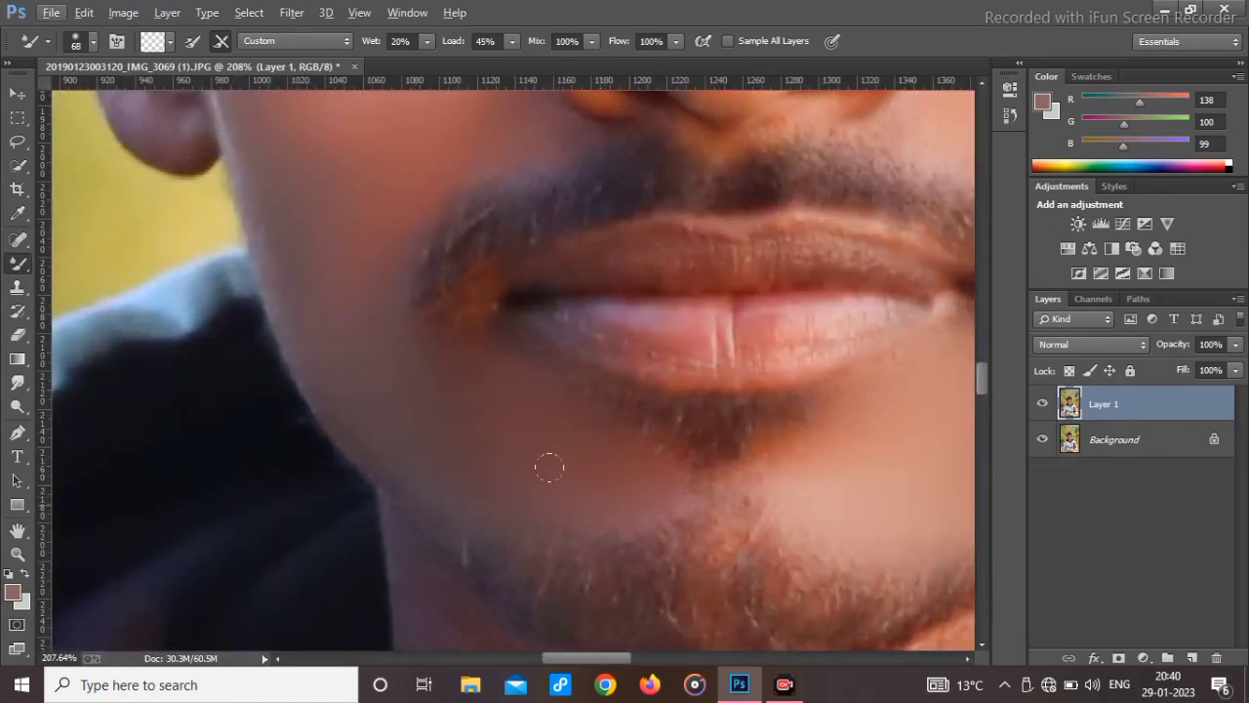
scroll(428, 339, down, 2)
Smooth the bridge of the nose and the skin between the eyes with the Mixer Brush.
scroll(625, 132, up, 2)
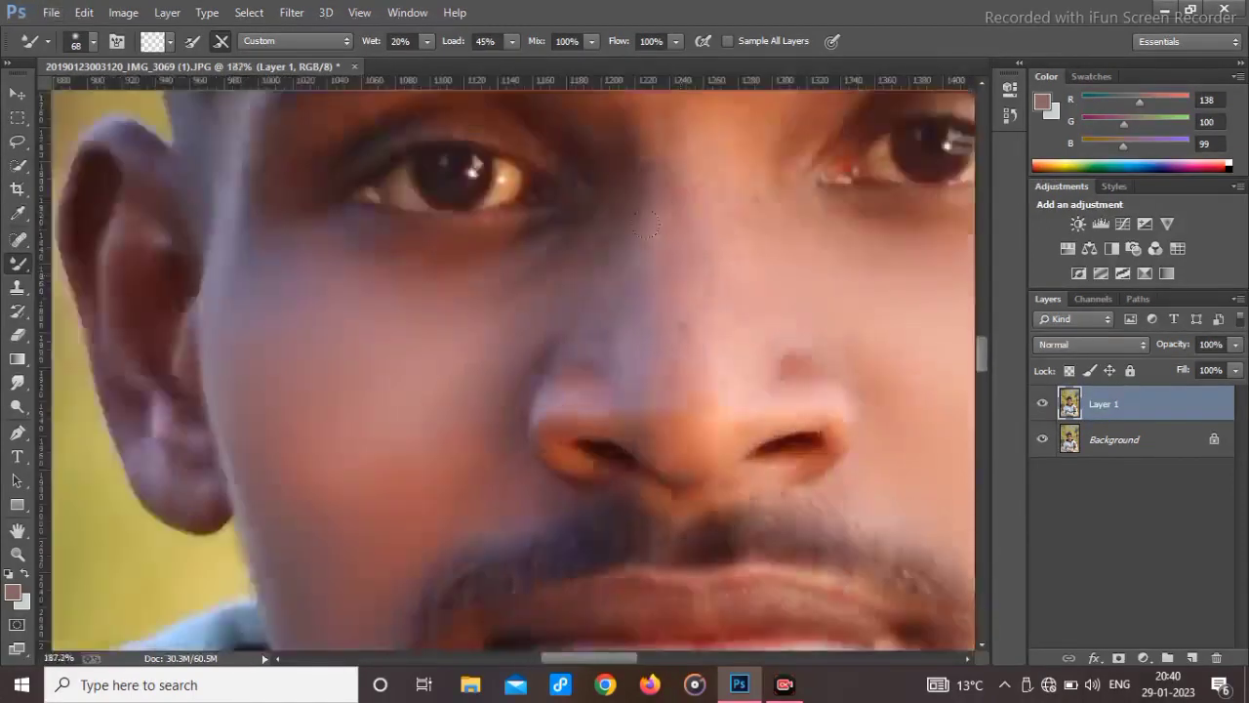
mouse_move(618, 190)
mouse_down()
mouse_move(654, 167)
mouse_move(695, 205)
mouse_up()
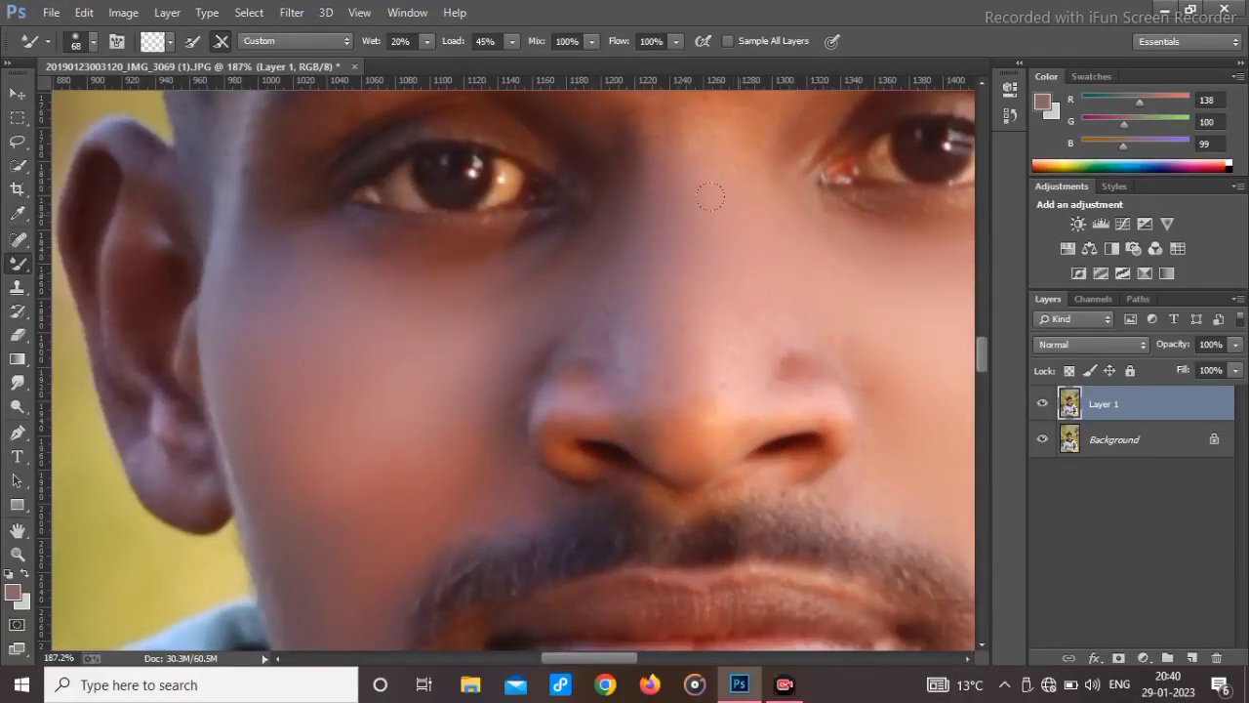
scroll(705, 312, up, 2)
drag(795, 198, 605, 193)
scroll(647, 312, down, 2)
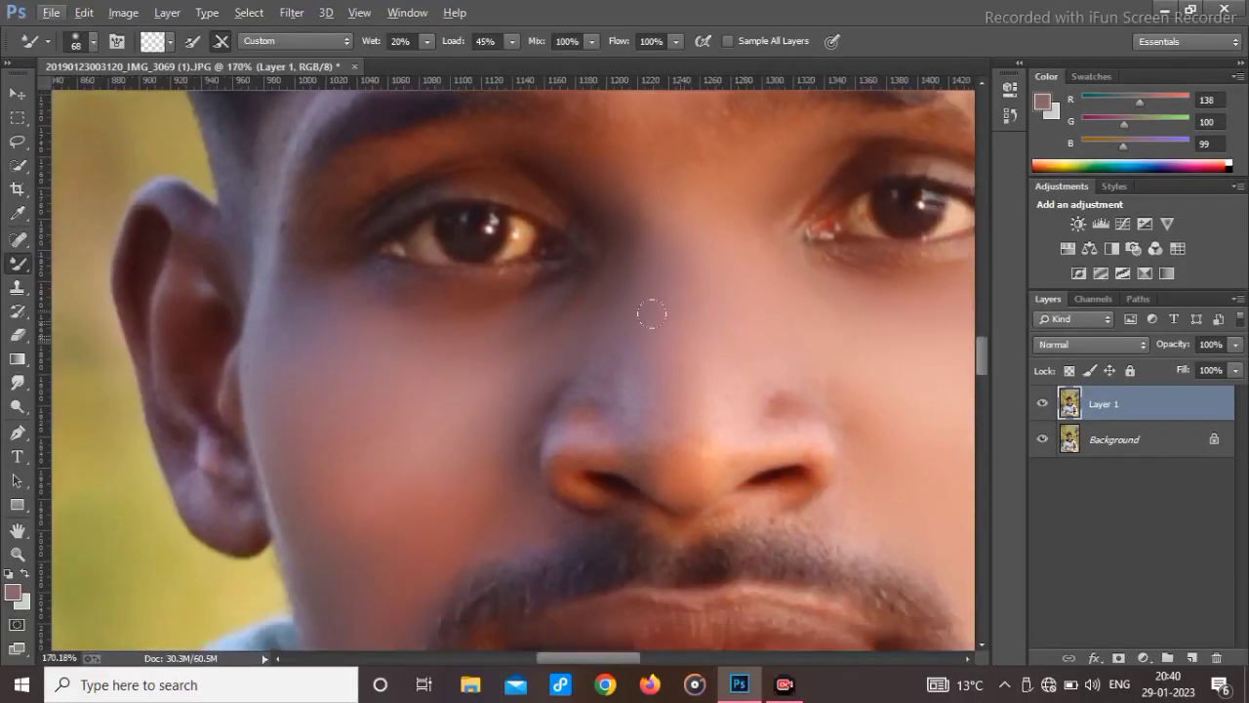
Blend the sides and tip of the nose above the nostrils, reducing the Mixer Brush to 35 px.
scroll(664, 387, up, 4)
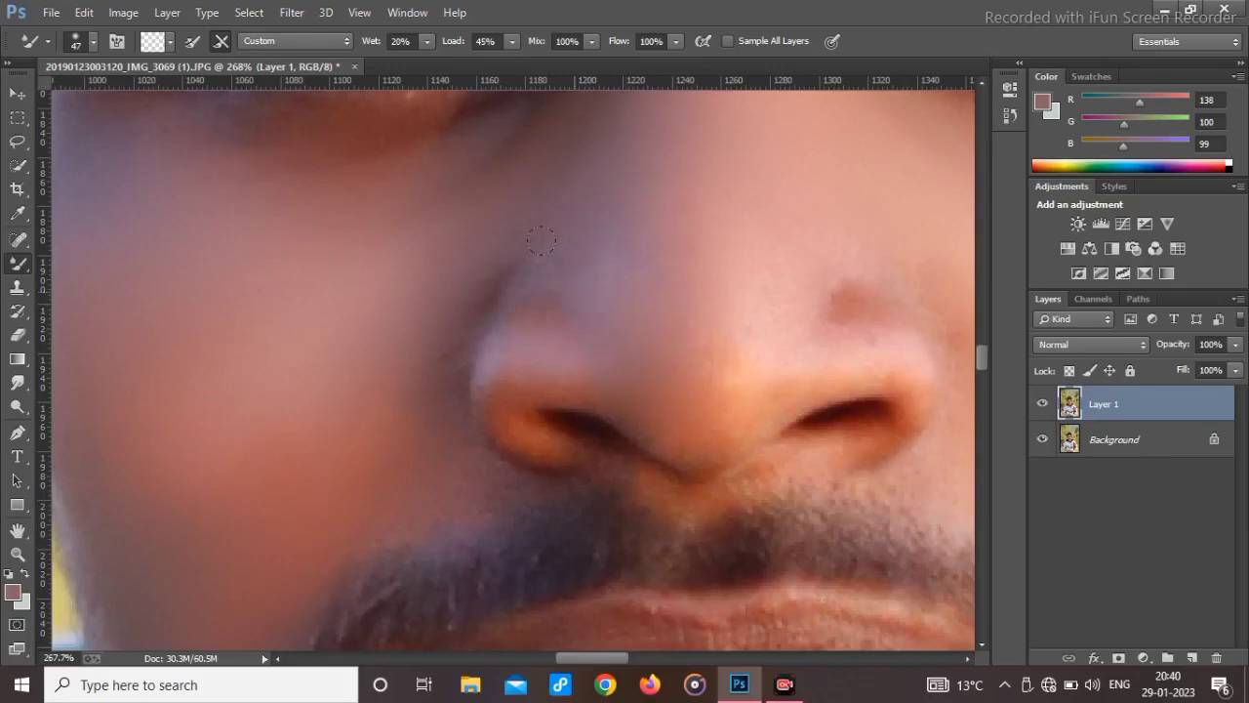
drag(542, 264, 753, 326)
mouse_move(902, 369)
mouse_down()
mouse_move(824, 281)
mouse_move(746, 292)
mouse_up()
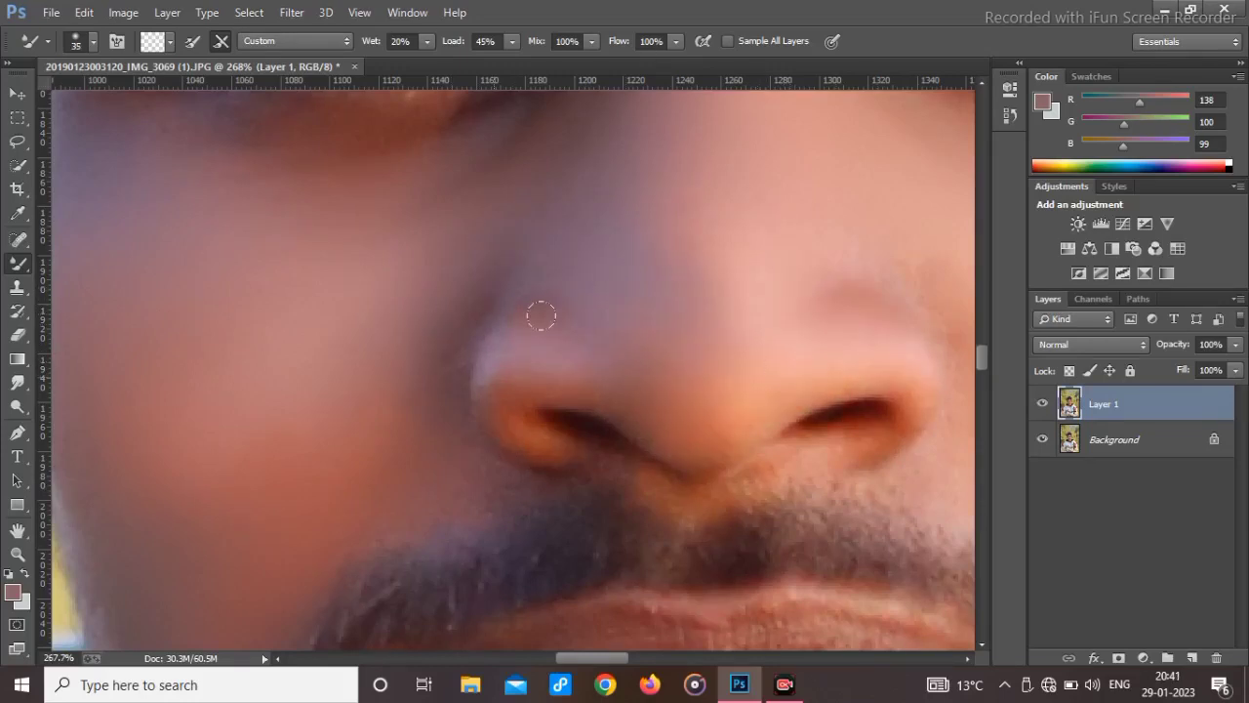
Enlarge the Mixer Brush to 50 px and blend the skin around the eyebrow on the photo's left side.
scroll(585, 328, down, 5)
scroll(353, 267, up, 3)
key(])
key(])
key(])
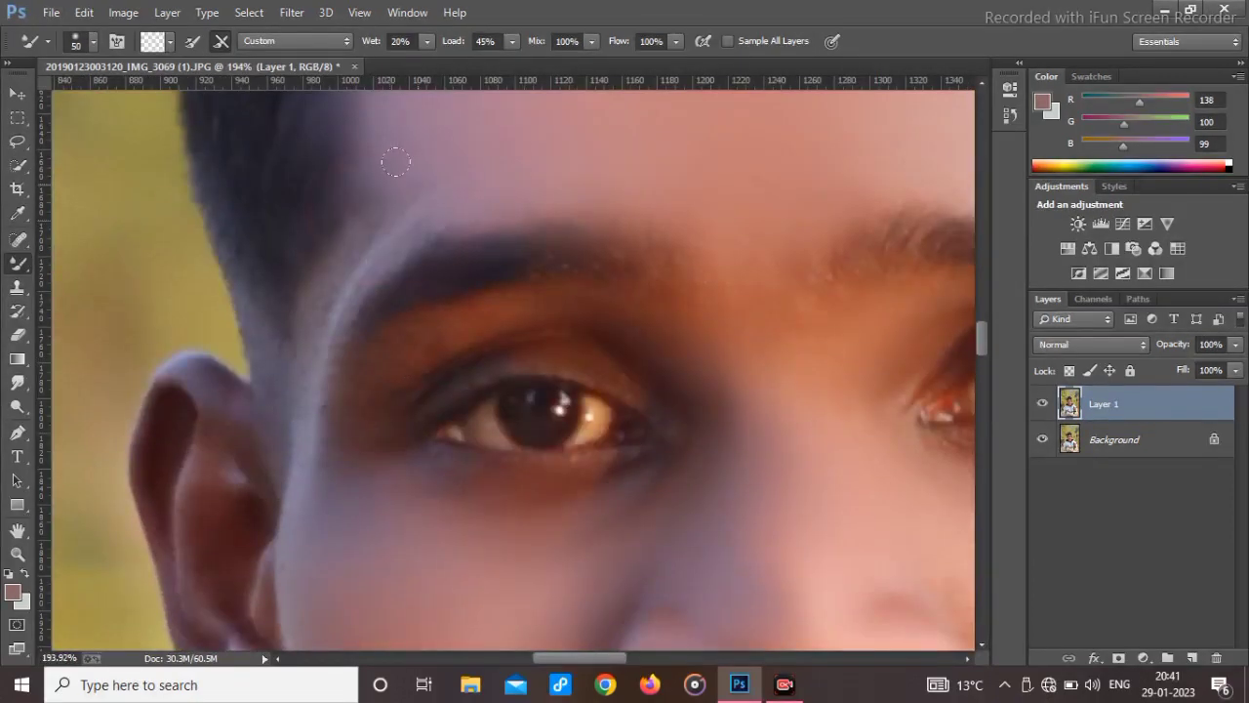
scroll(589, 298, down, 4)
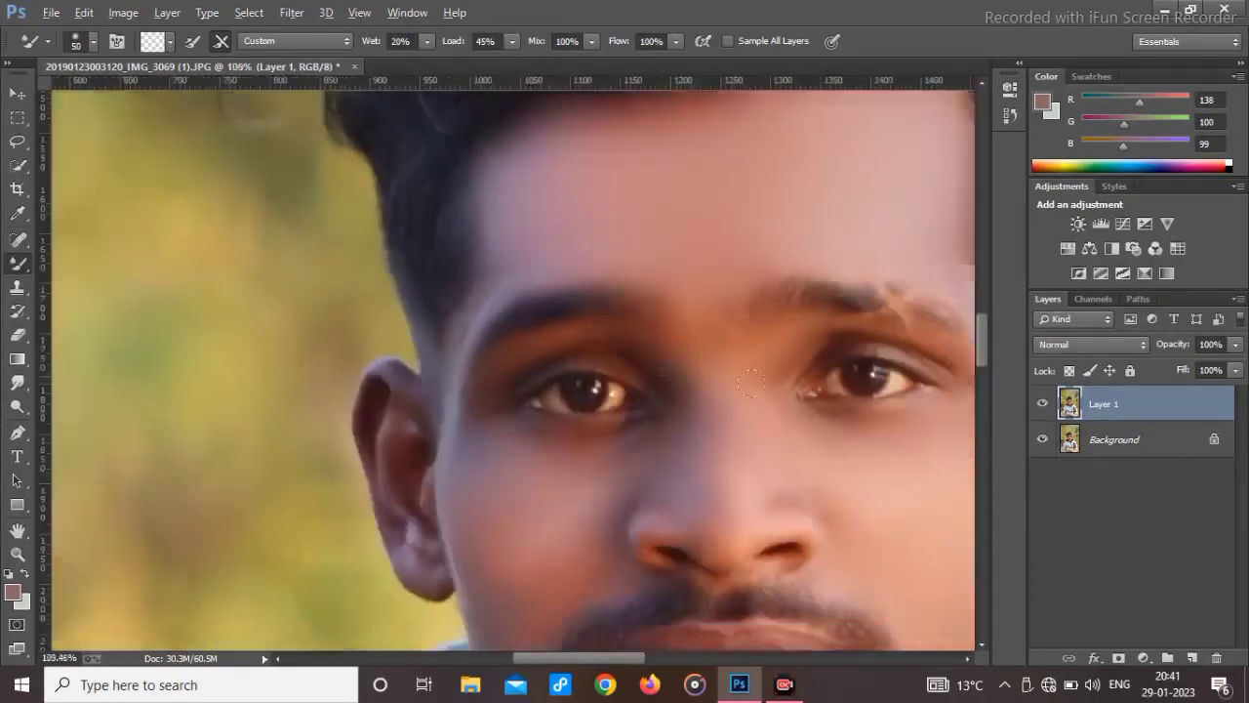
scroll(486, 393, down, 1)
Smooth the ear on the photo's left side, reducing the Mixer Brush to 36 px.
scroll(486, 393, up, 4)
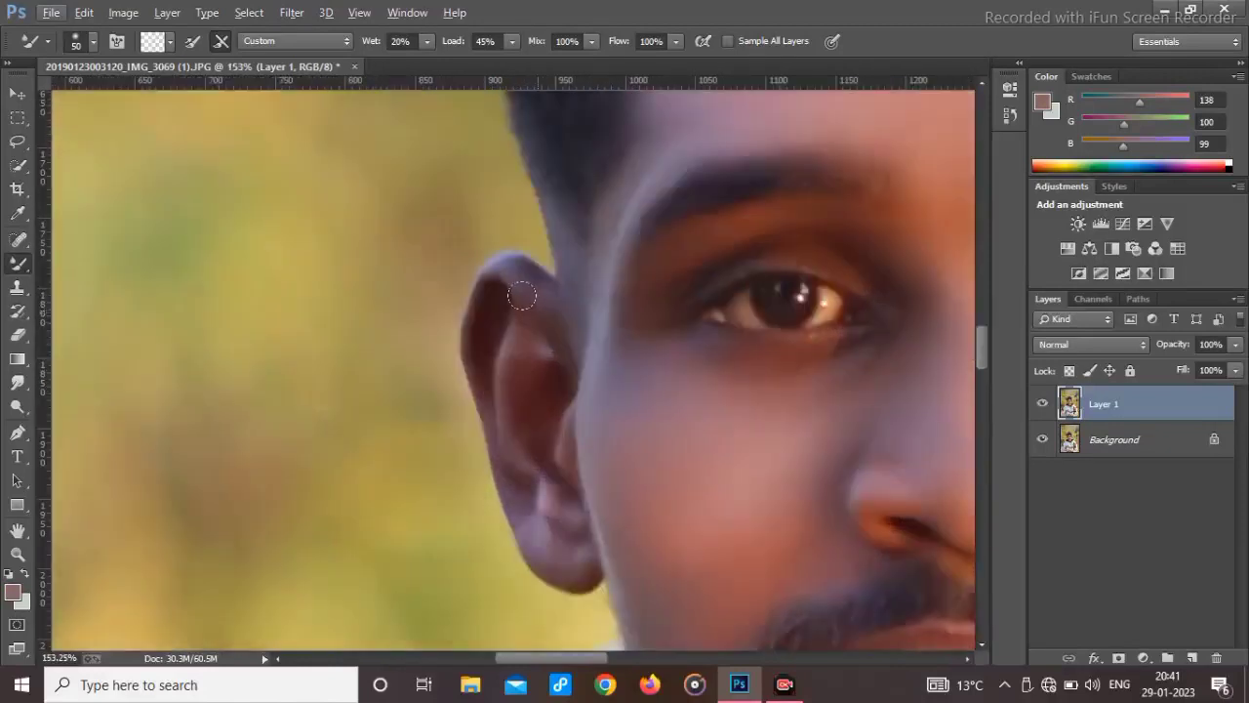
mouse_move(477, 315)
mouse_down()
mouse_move(520, 484)
mouse_move(564, 544)
mouse_move(520, 454)
mouse_move(507, 332)
mouse_move(539, 372)
mouse_move(550, 446)
mouse_up()
scroll(654, 393, down, 2)
scroll(652, 349, up, 2)
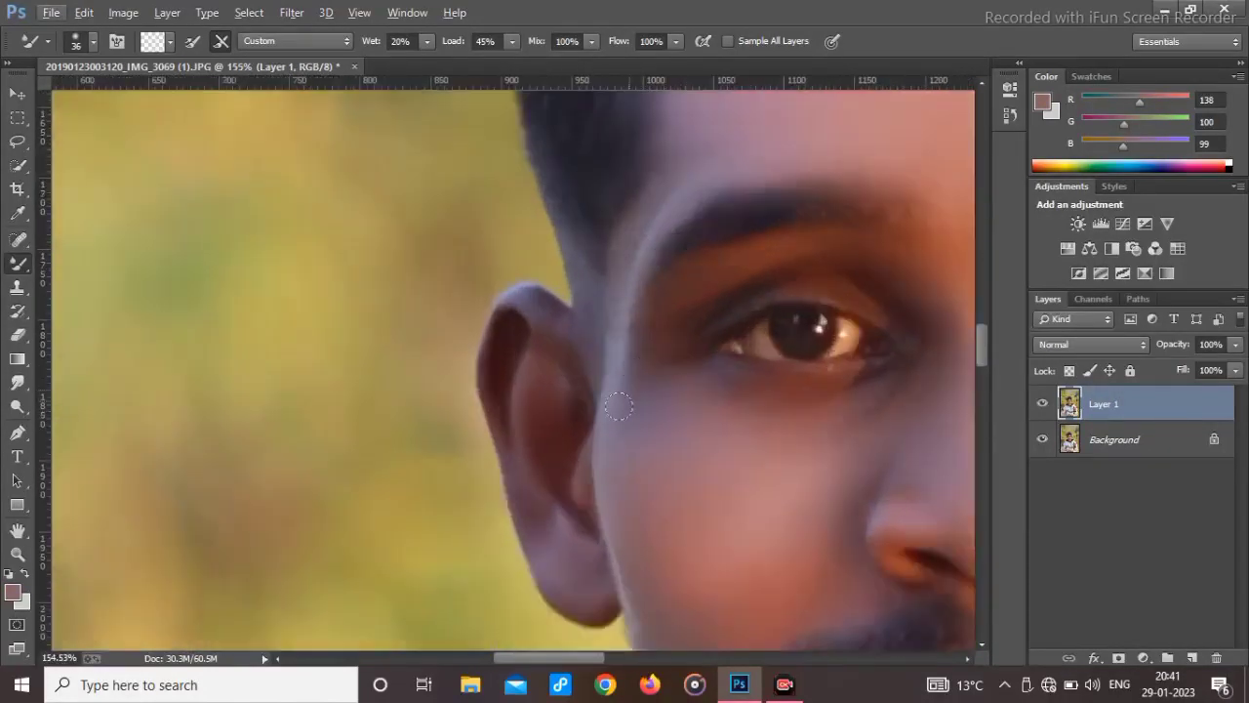
Smooth the ear on the photo's right side with the 36 px Mixer Brush.
scroll(813, 422, down, 3)
drag(817, 424, 98, 388)
scroll(457, 346, up, 4)
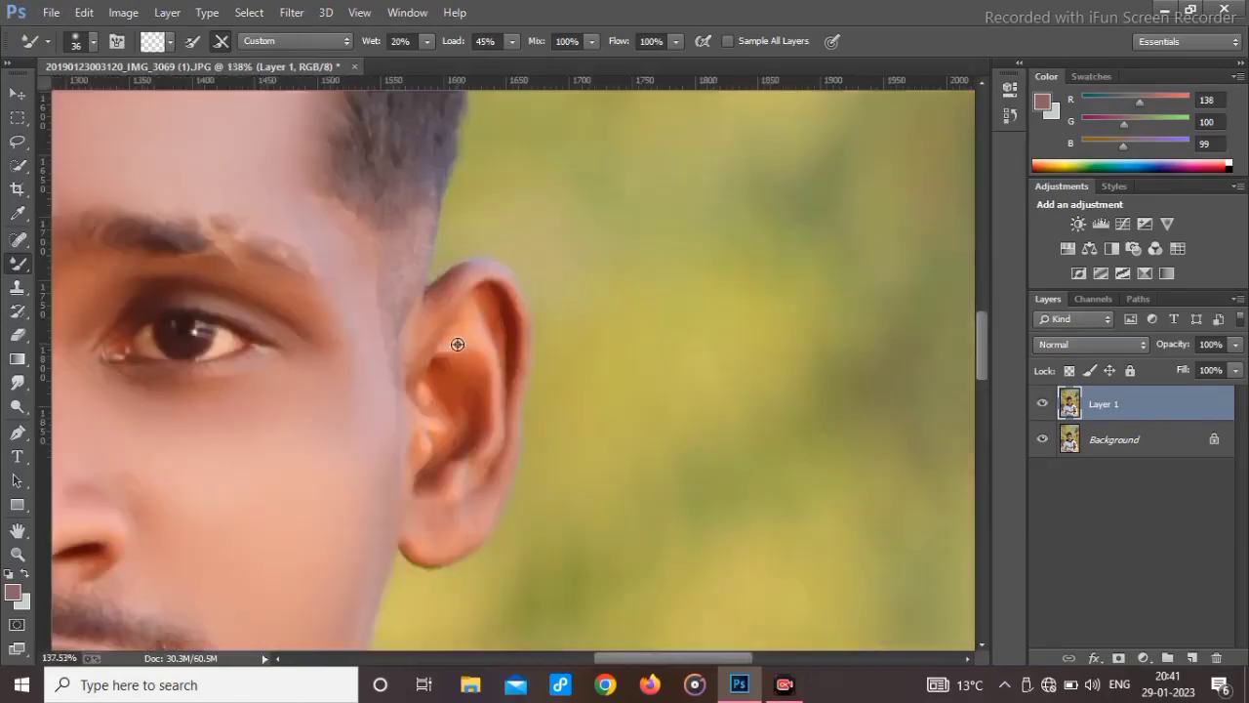
scroll(386, 523, down, 2)
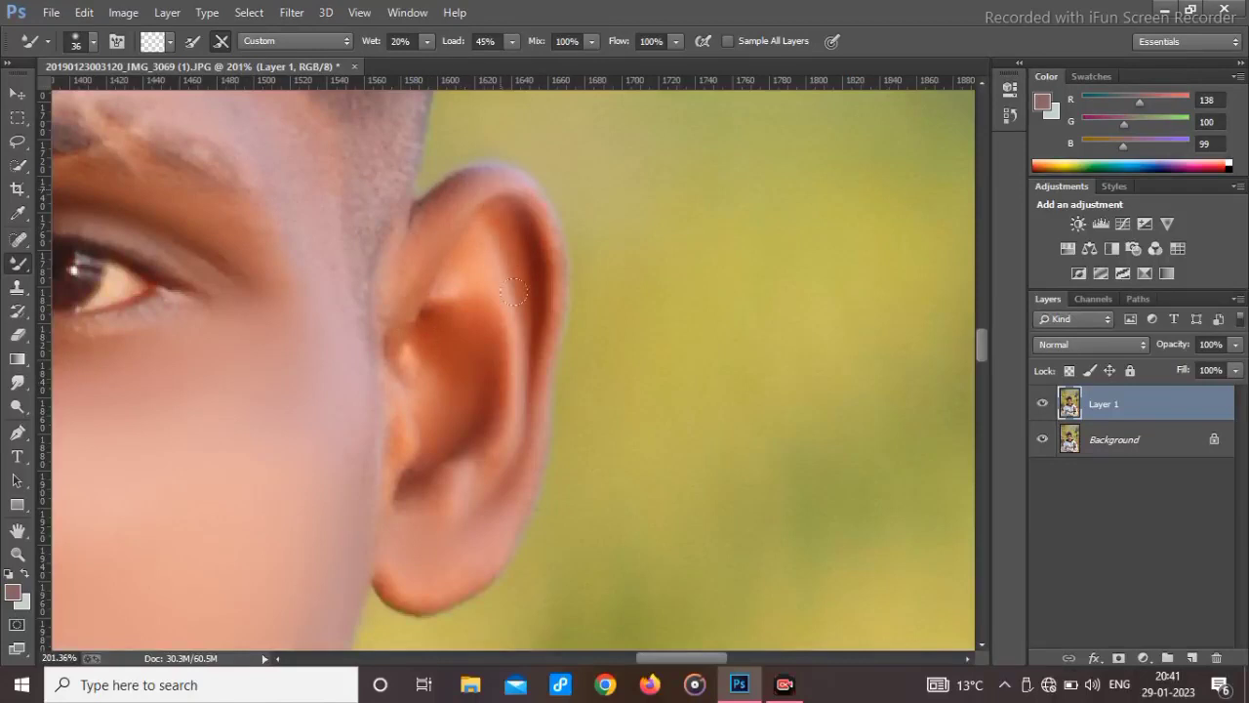
scroll(239, 341, down, 2)
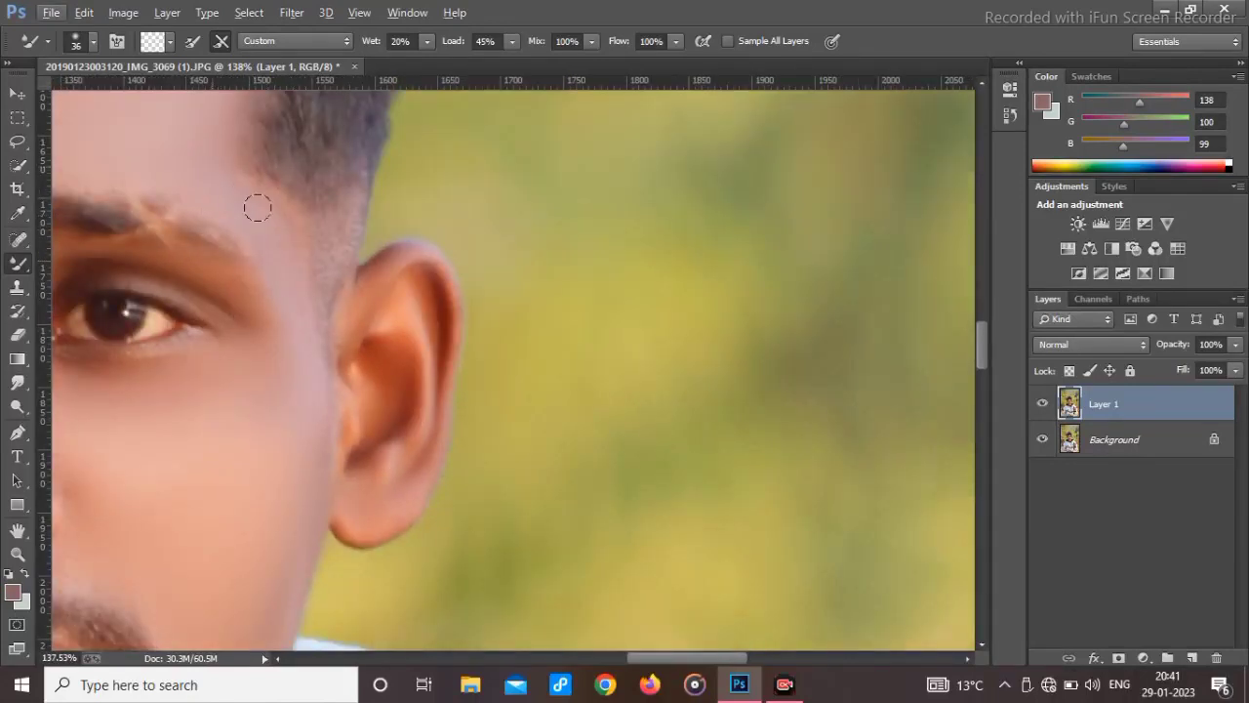
Enlarge the Mixer Brush to 140 px and blend the neck skin below the jaw on the photo's right side.
scroll(244, 192, down, 2)
scroll(371, 231, down, 3)
scroll(377, 532, down, 3)
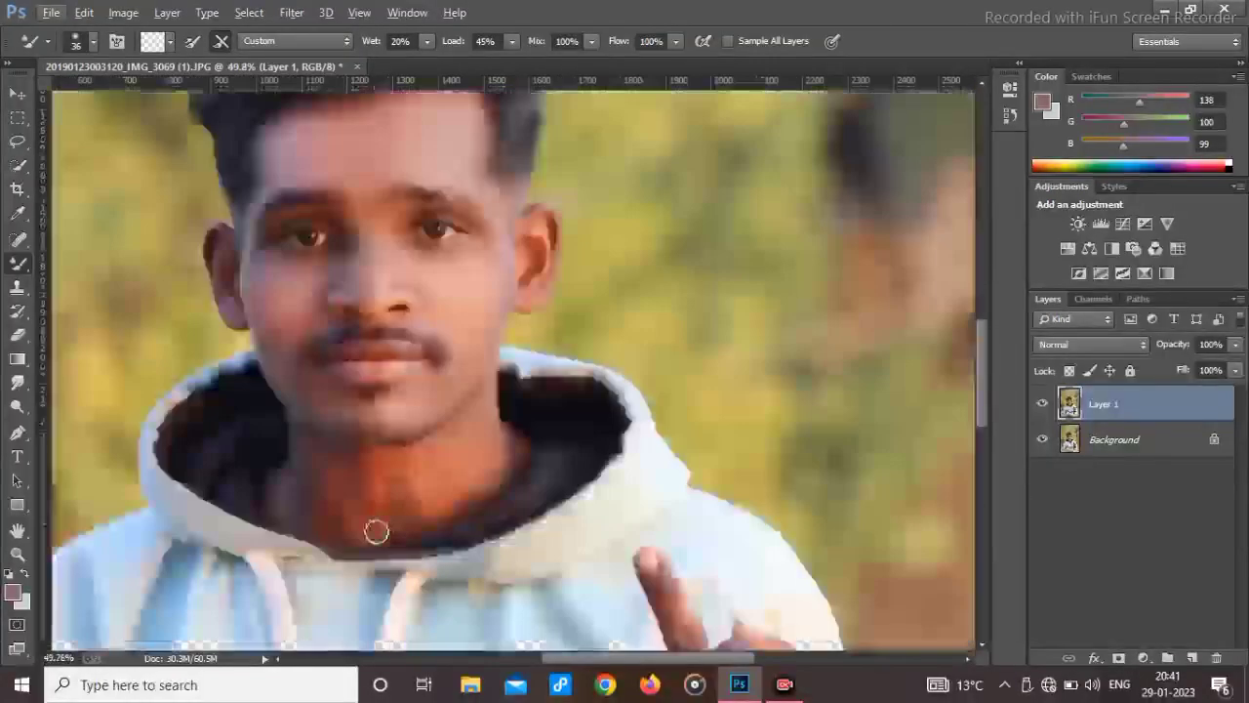
scroll(377, 531, up, 3)
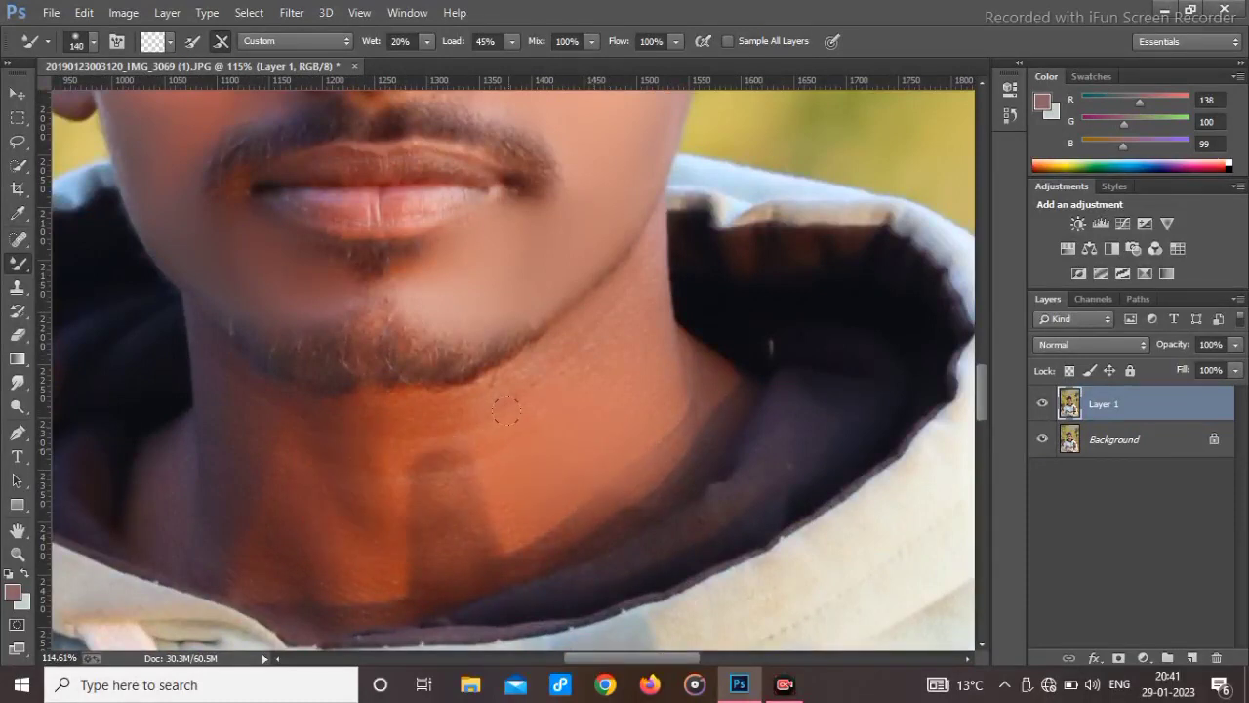
drag(479, 395, 422, 436)
Blend the rest of the neck below the beard and down to the collar, reducing the Mixer Brush to 95 px and 41 px.
key(bracketleft)
key(bracketleft)
key(bracketleft)
key(bracketleft)
key(bracketleft)
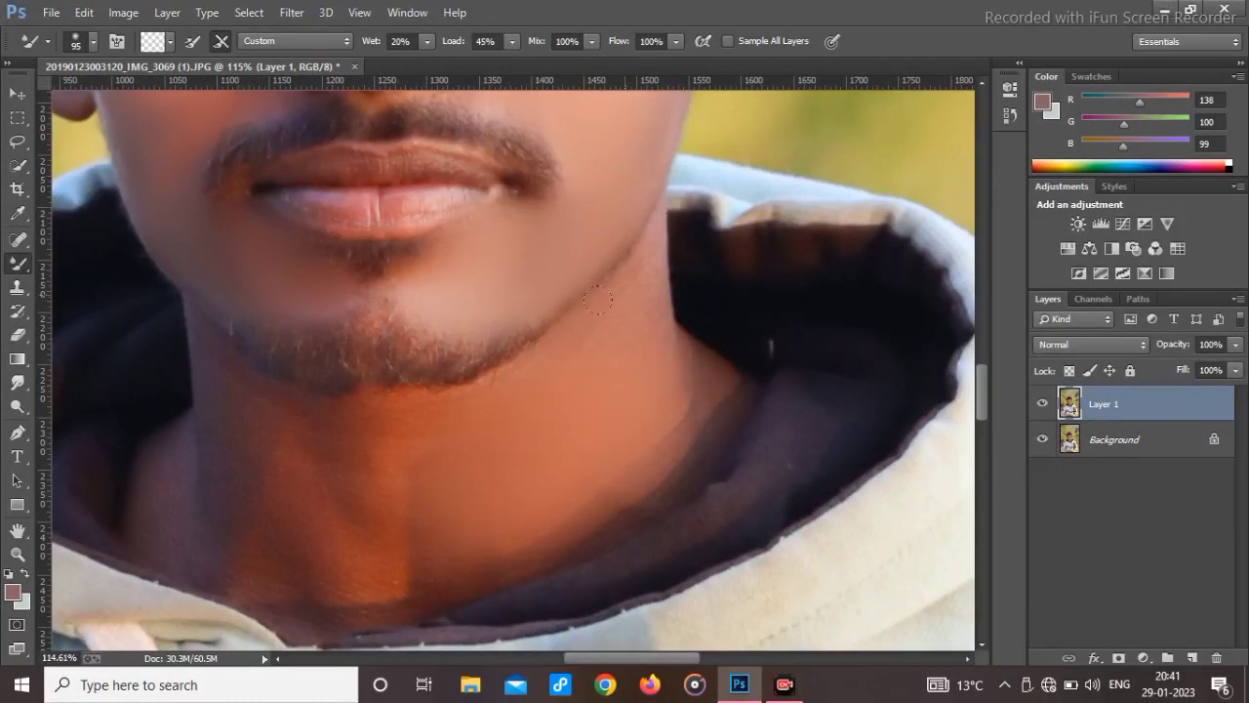
mouse_move(427, 400)
mouse_down()
mouse_move(310, 413)
mouse_move(248, 439)
mouse_up()
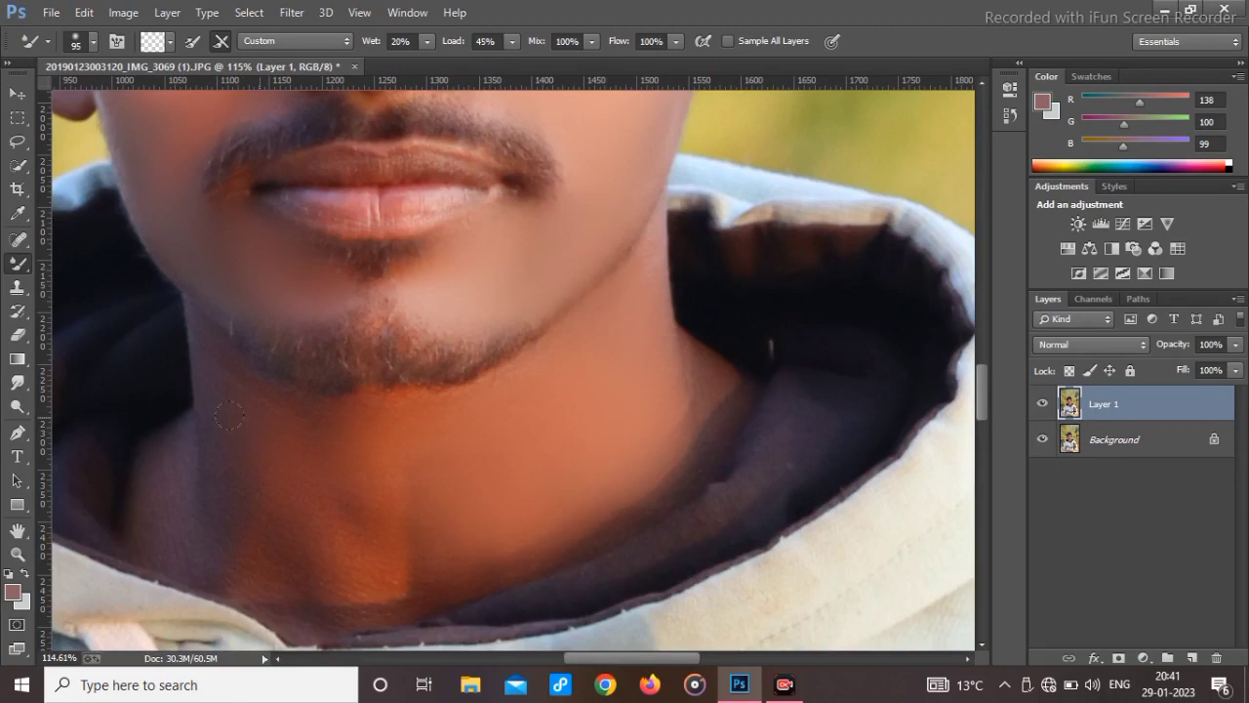
drag(386, 480, 354, 416)
drag(406, 524, 271, 543)
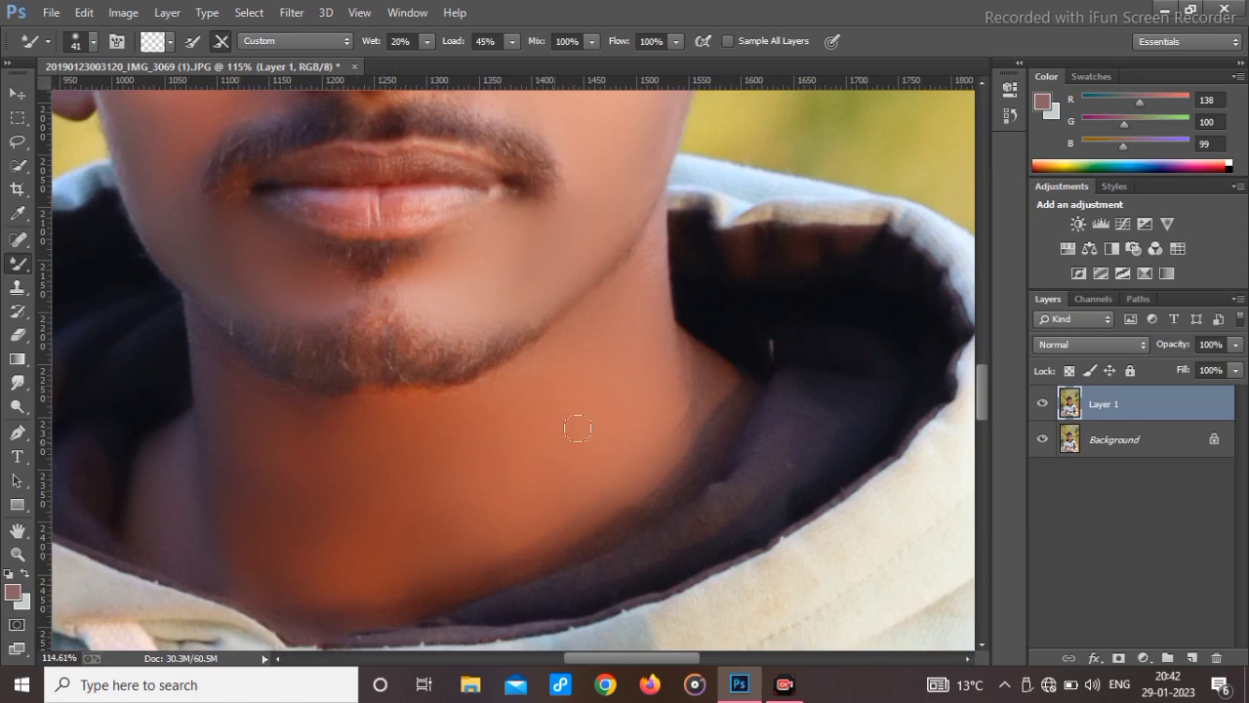
scroll(683, 357, up, 1)
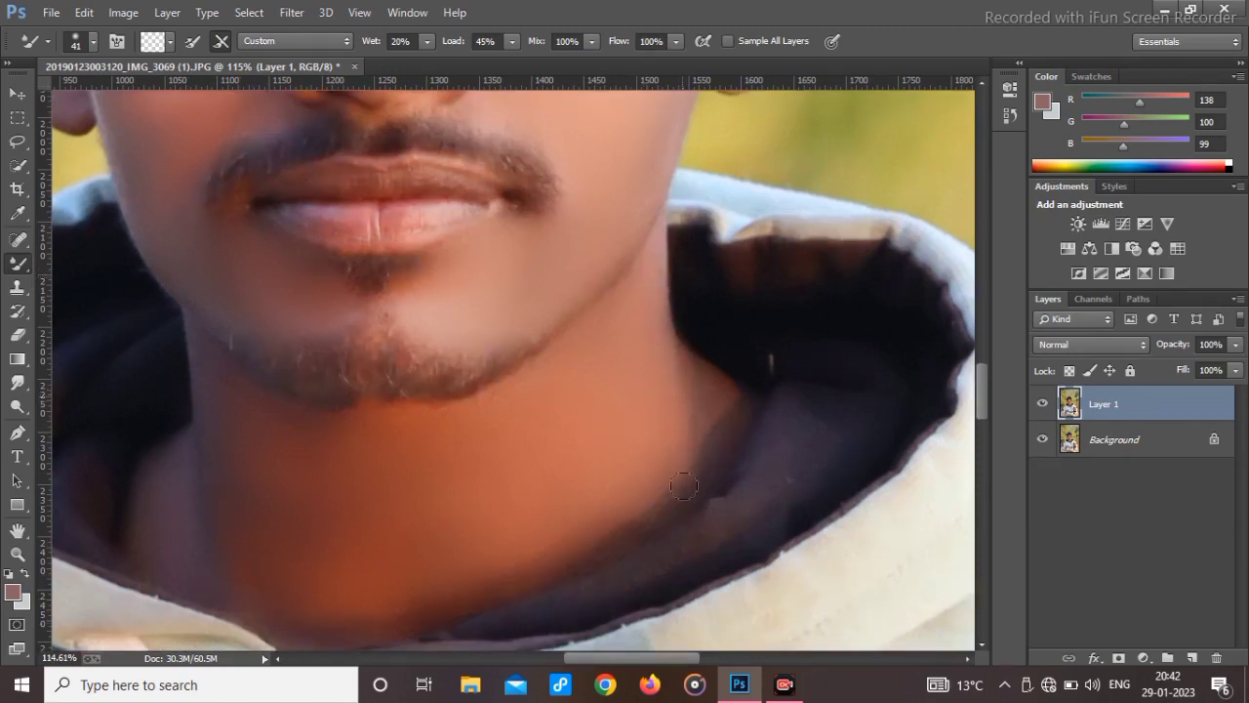
Enlarge the Mixer Brush to 128 px and smooth the back of the hand on the photo's right side.
scroll(527, 487, down, 10)
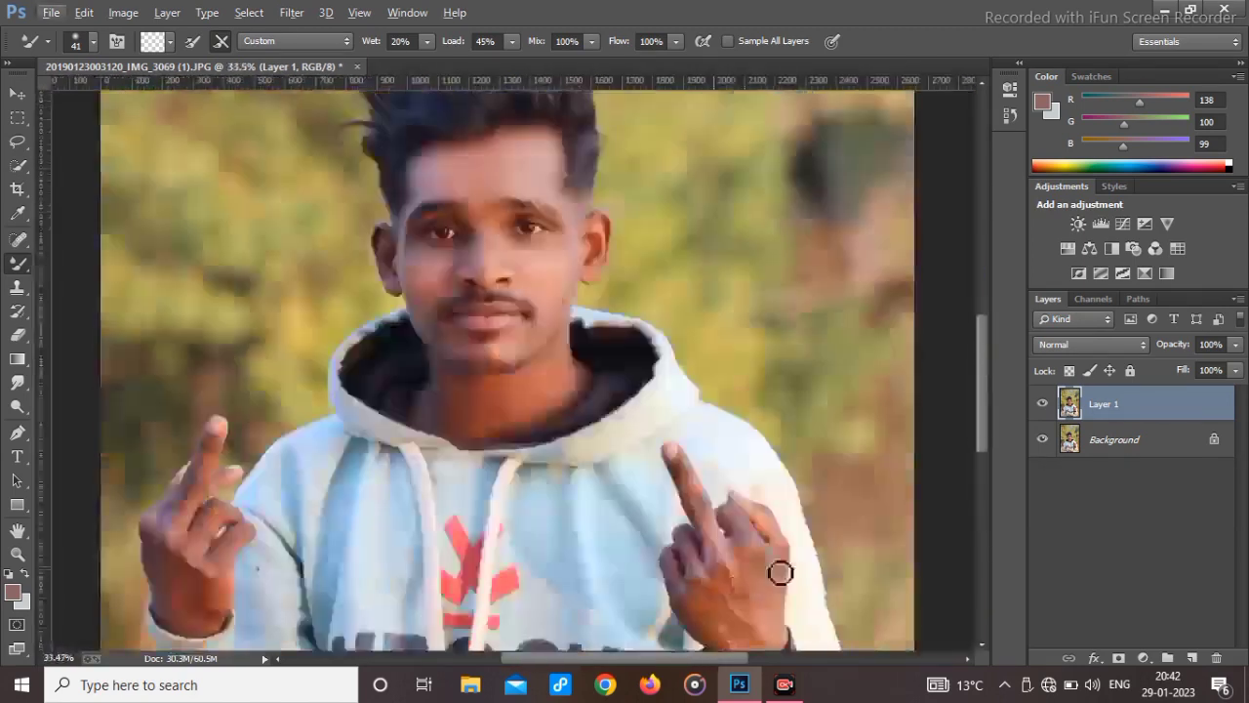
scroll(737, 558, up, 7)
drag(760, 357, 776, 357)
mouse_move(746, 400)
mouse_down()
mouse_move(684, 437)
mouse_move(733, 302)
mouse_move(747, 390)
mouse_move(699, 482)
mouse_up()
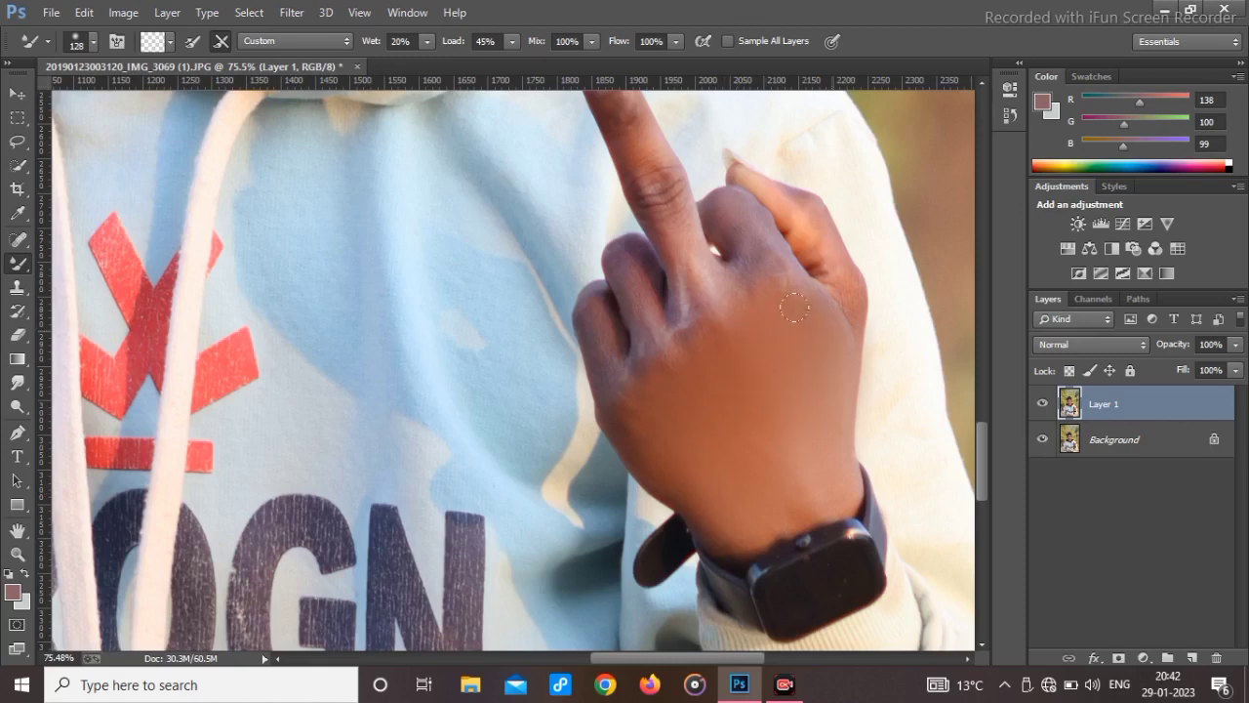
Reduce the Mixer Brush to 62 px and smooth the fingers and knuckles of the hand with the watch.
scroll(647, 352, up, 2)
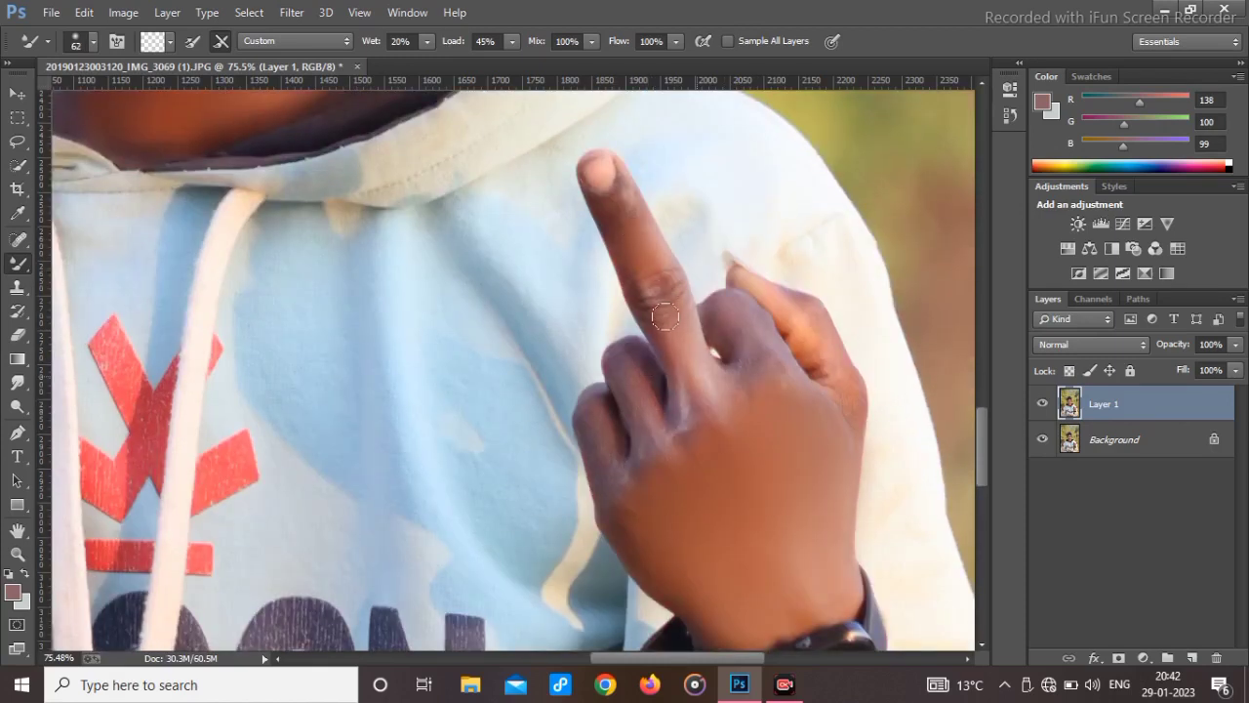
drag(705, 408, 722, 317)
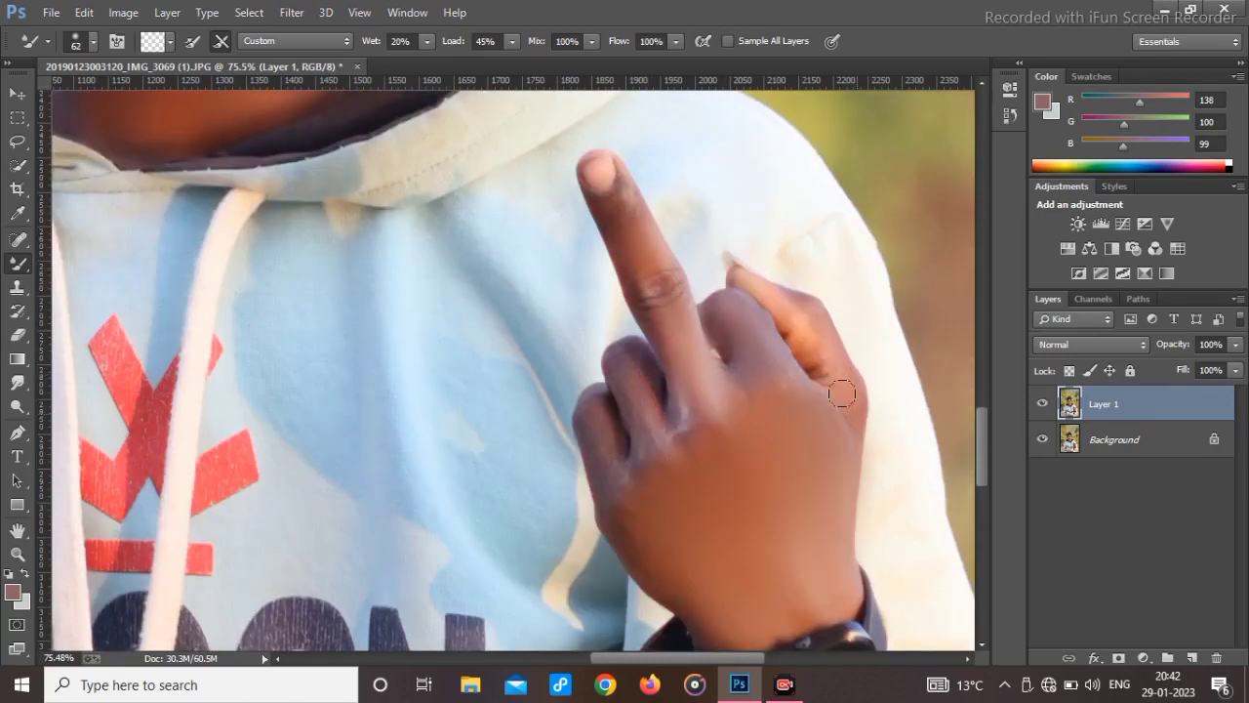
mouse_move(630, 372)
mouse_down()
mouse_move(610, 366)
mouse_move(613, 400)
mouse_up()
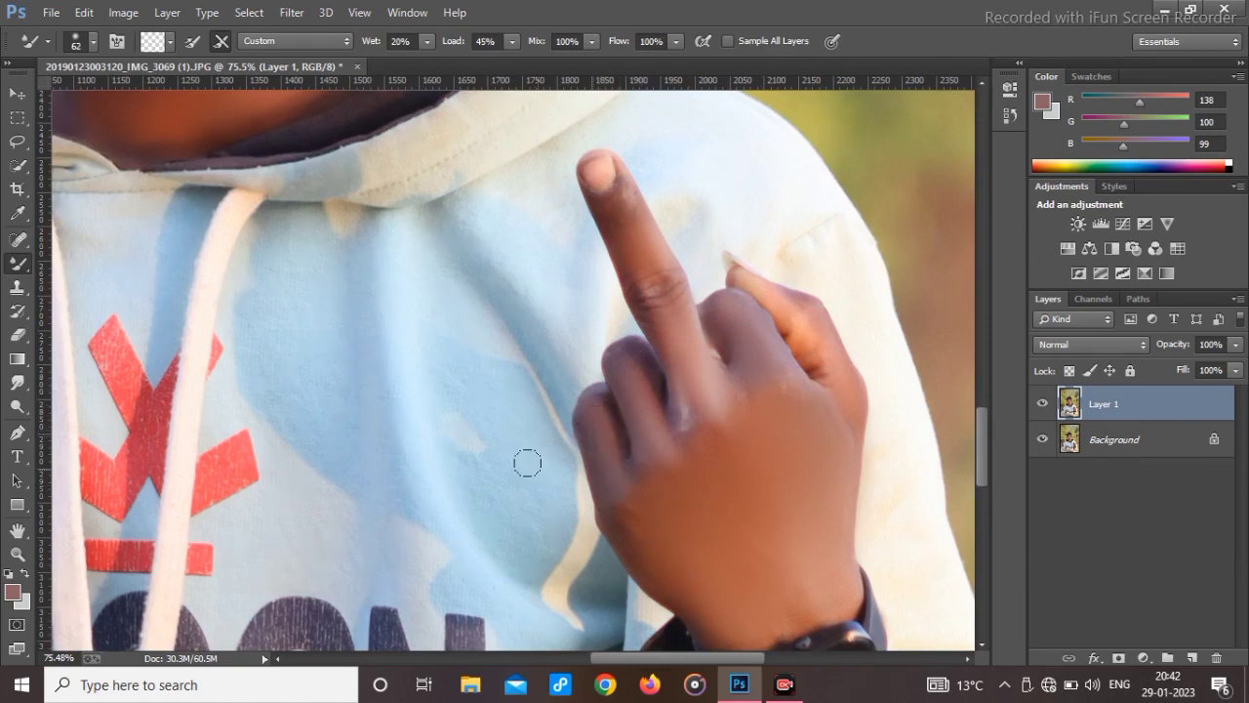
Smooth the hand on the photo's left side, using a 62 px Mixer Brush on the fingers and 124 px on the back.
scroll(430, 461, down, 5)
drag(297, 405, 605, 413)
scroll(379, 419, up, 2)
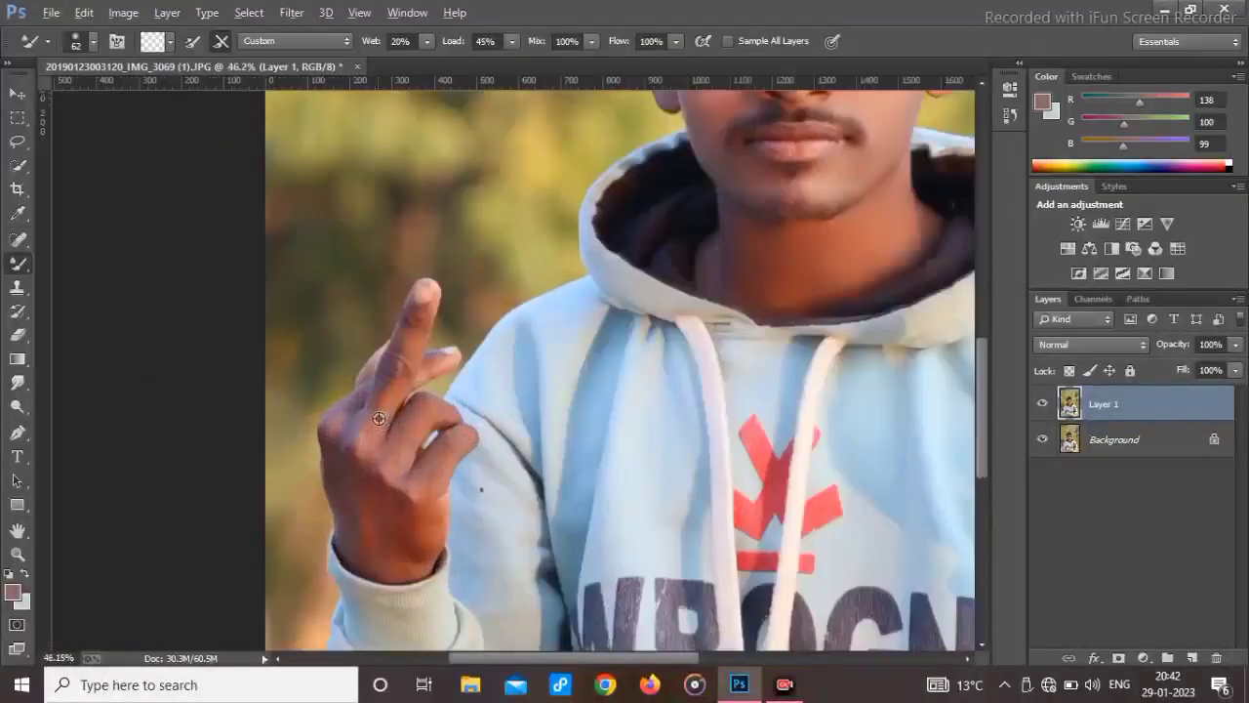
scroll(378, 418, up, 3)
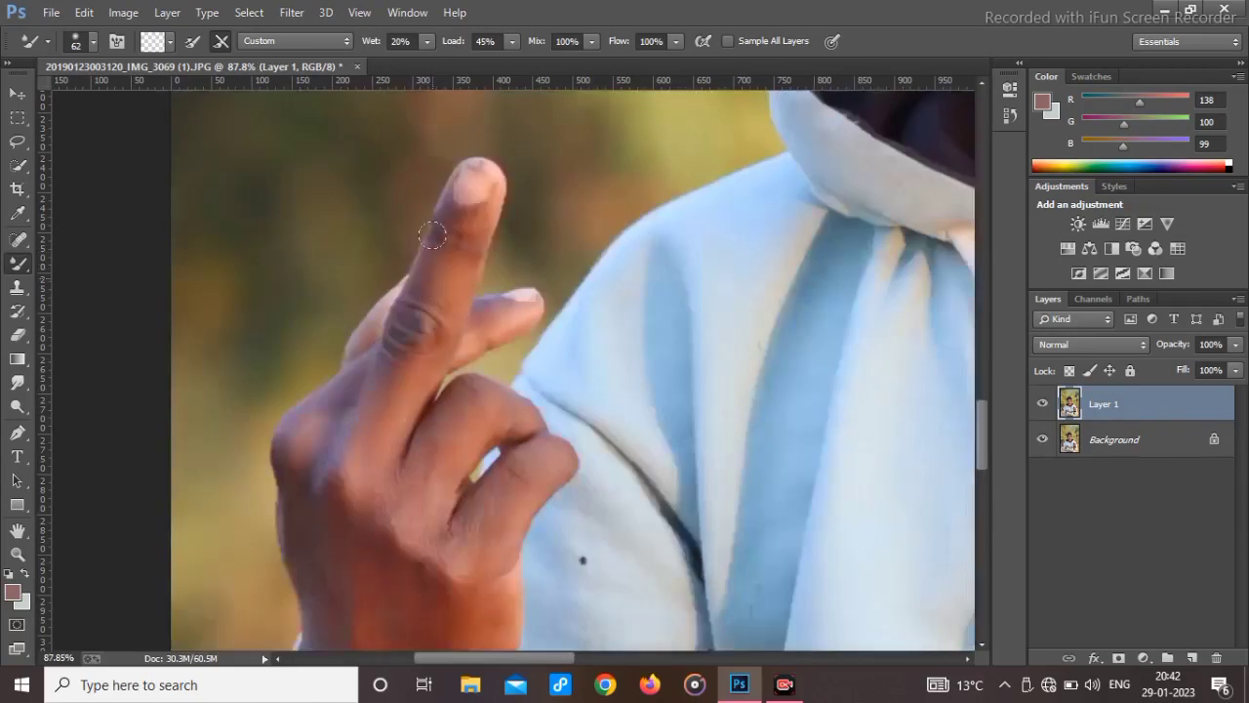
scroll(444, 274, down, 2)
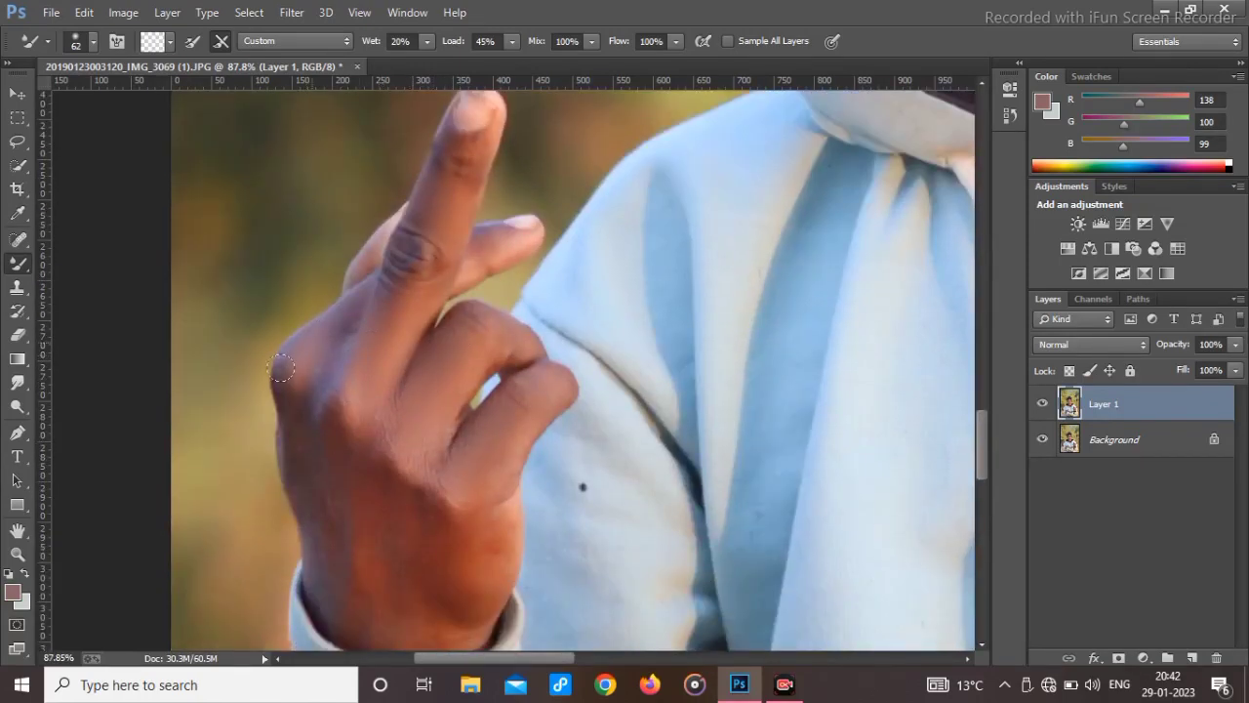
scroll(346, 464, down, 2)
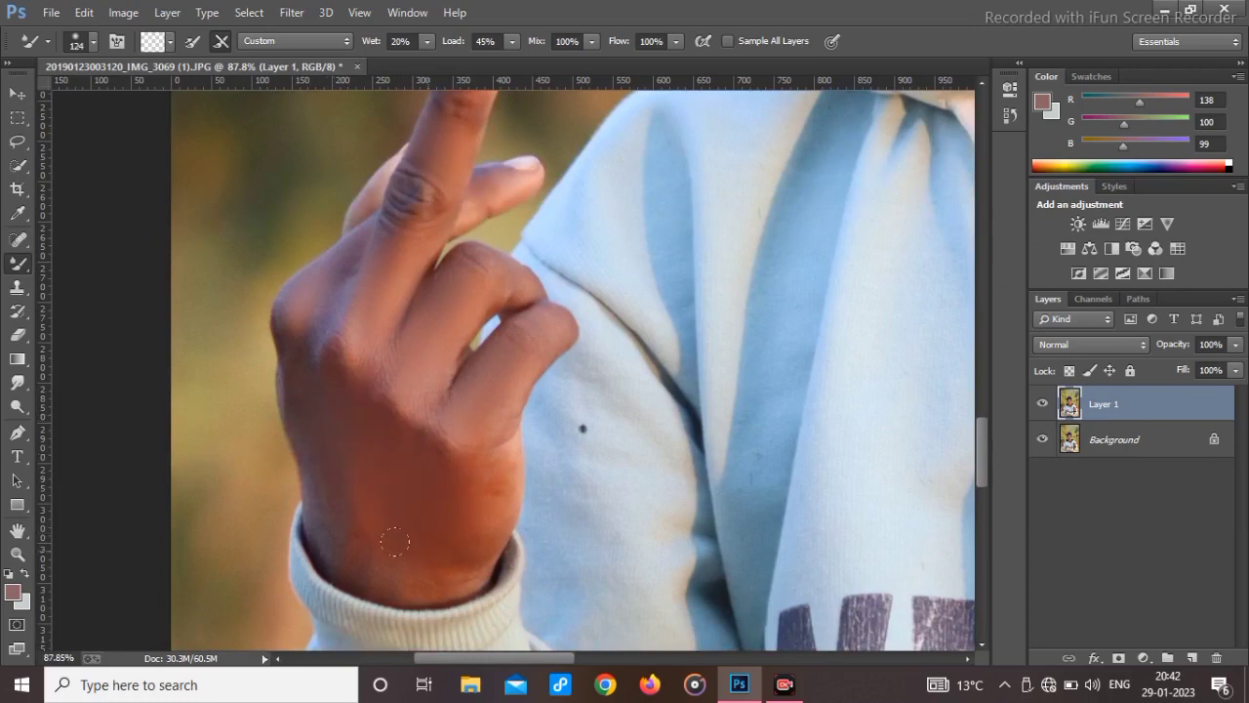
mouse_move(353, 418)
mouse_down()
mouse_move(440, 511)
mouse_move(413, 468)
mouse_up()
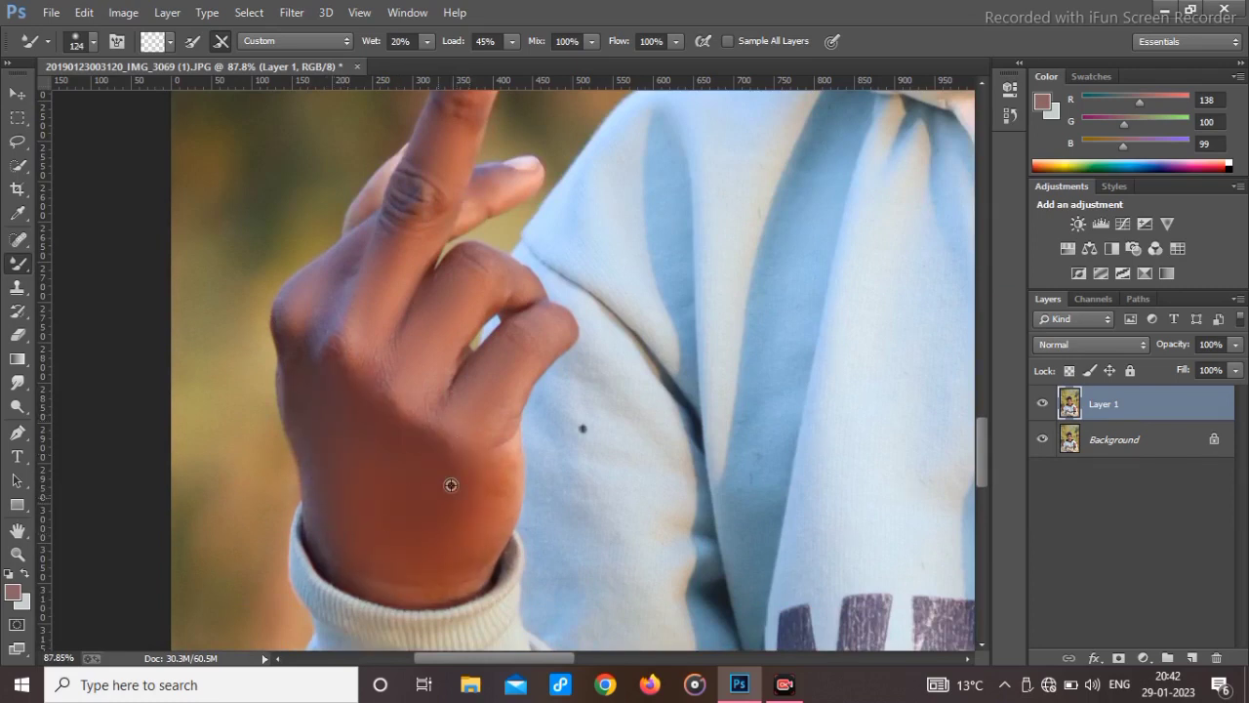
Duplicate the Background layer, place the copy above Layer 1 and set its blend mode to Linear Light.
scroll(410, 525, down, 2)
drag(722, 373, 723, 445)
right_click(564, 389)
click(605, 399)
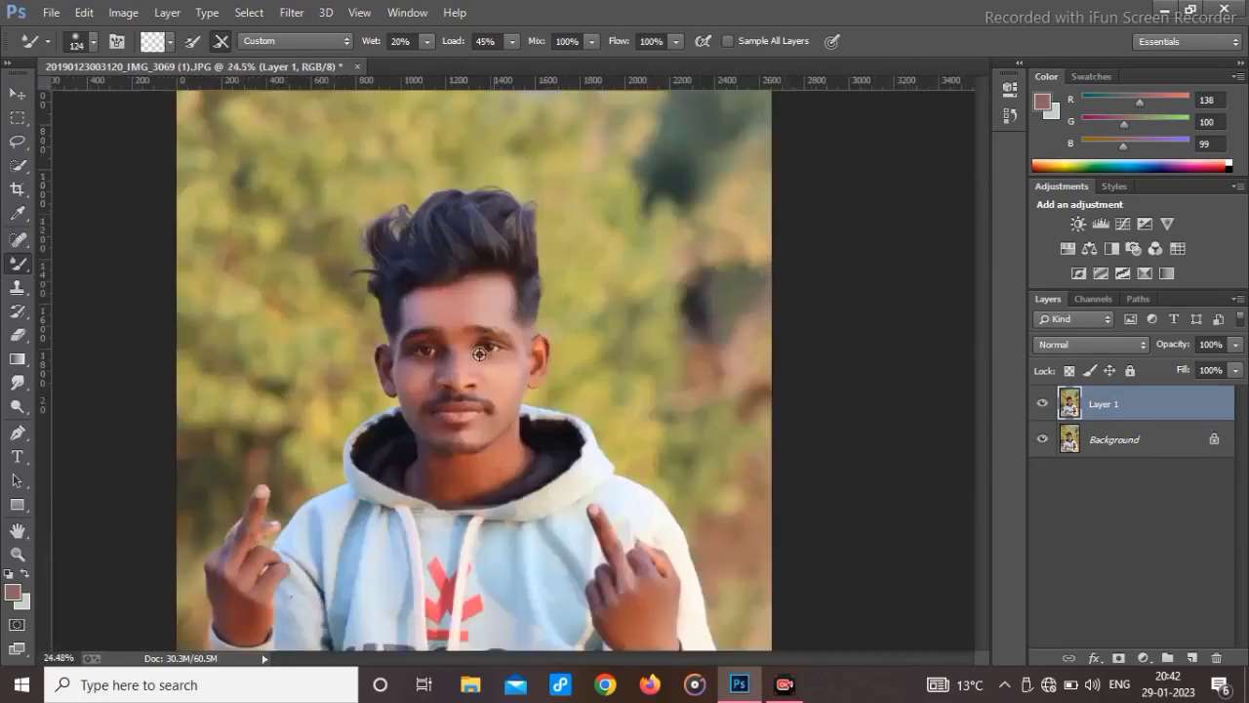
scroll(508, 400, up, 6)
scroll(437, 397, up, 2)
click(1178, 584)
drag(1118, 434, 1112, 390)
click(1087, 348)
click(1084, 347)
click(1083, 345)
click(1059, 287)
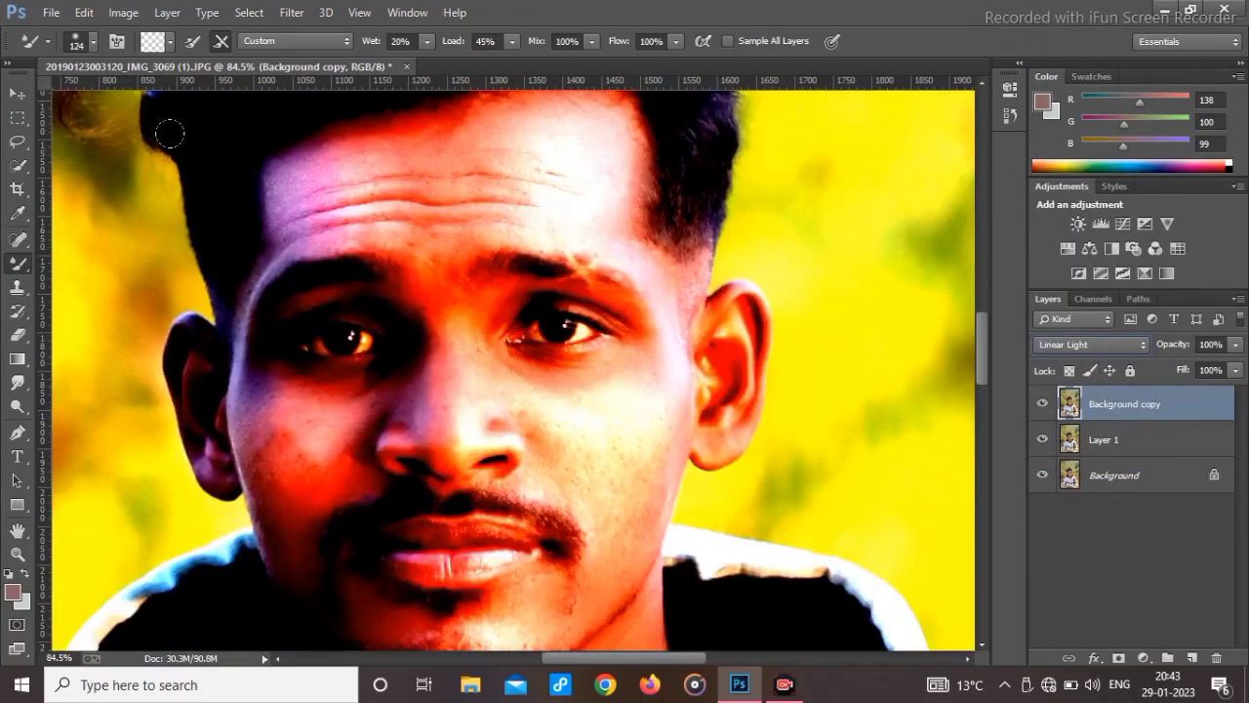
Apply a High Pass filter with a radius of 1.9 pixels to the Background copy layer.
click(291, 12)
mouse_move(488, 424)
click(577, 439)
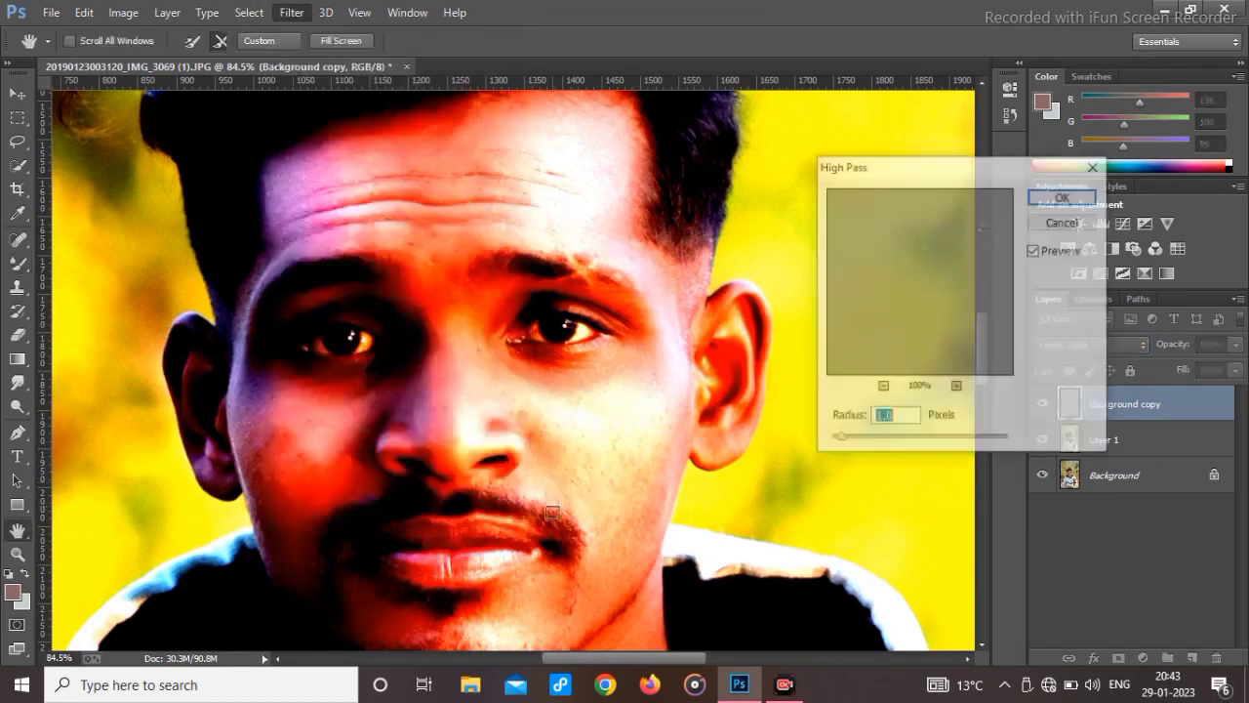
drag(843, 440, 841, 441)
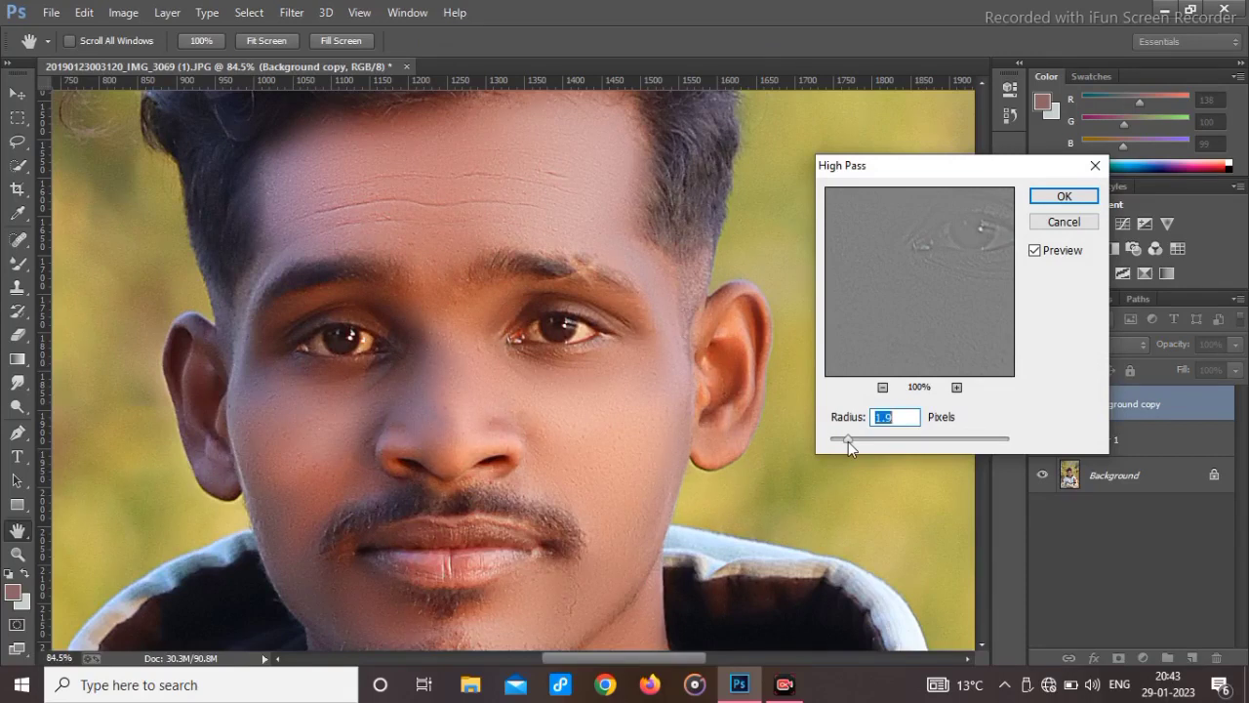
click(1064, 196)
Fit the photo on screen and flatten all three layers into a single Background.
right_click(461, 343)
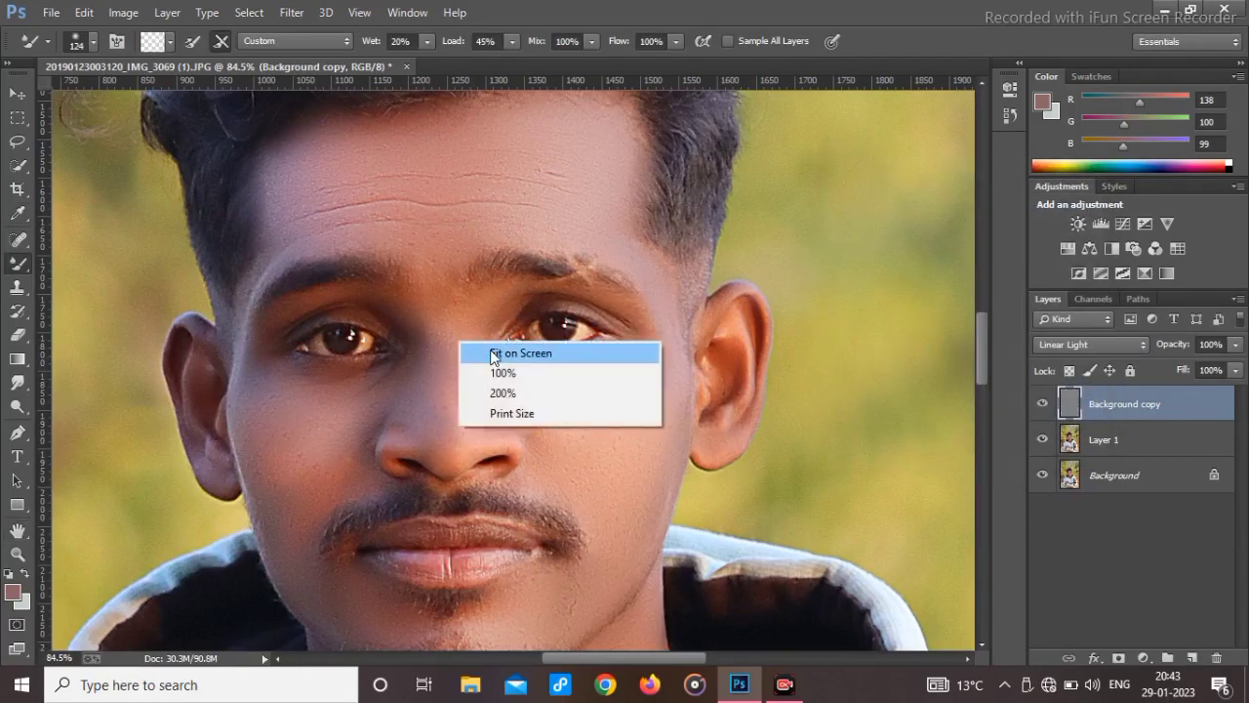
click(488, 354)
right_click(1148, 500)
right_click(1148, 476)
click(1051, 415)
Check the sharpened face up close and duplicate the flattened Background as a new layer.
right_click(372, 322)
click(451, 350)
right_click(462, 336)
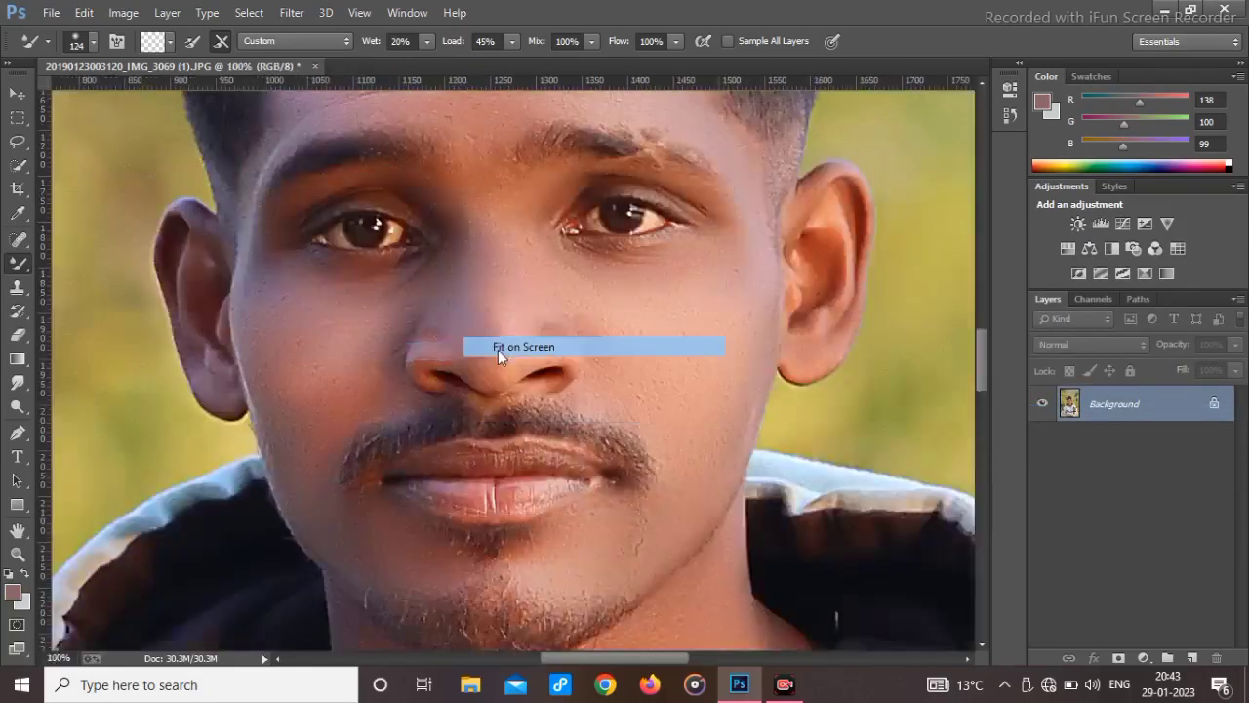
click(496, 350)
key(ctrl+j)
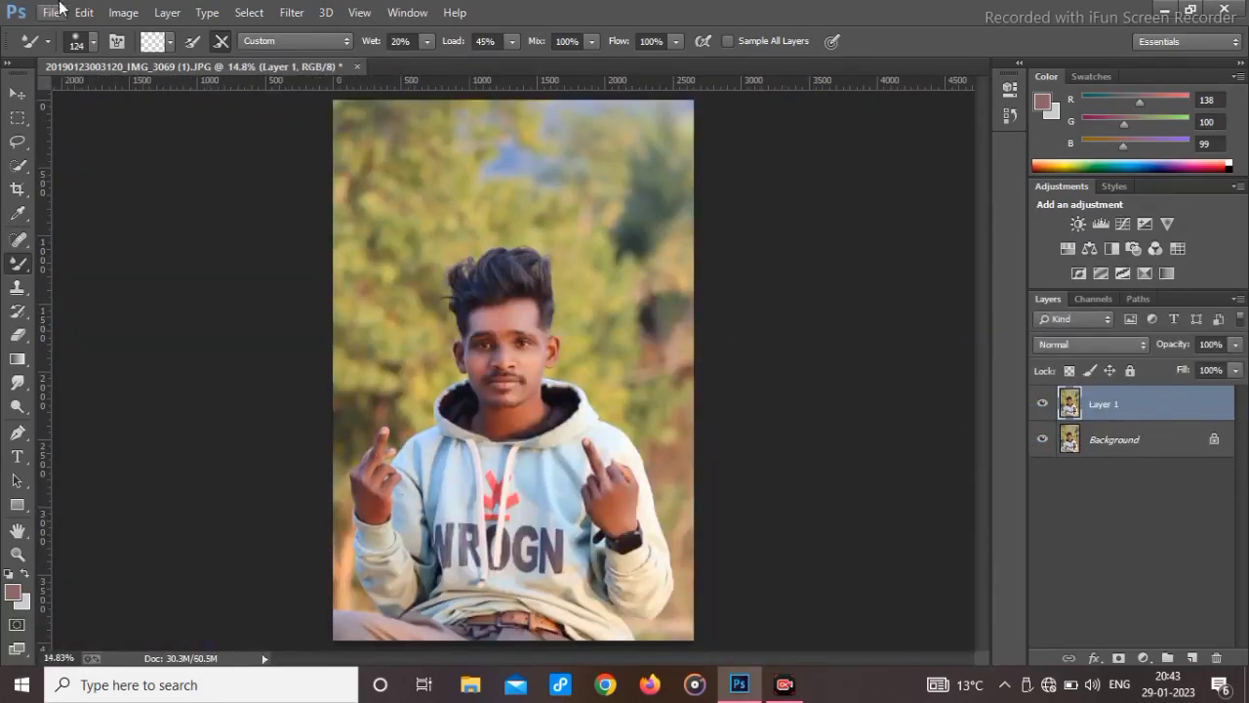
Apply the Lens Correction filter to Layer 1 with its preset Auto Correction settings.
click(291, 12)
mouse_move(474, 423)
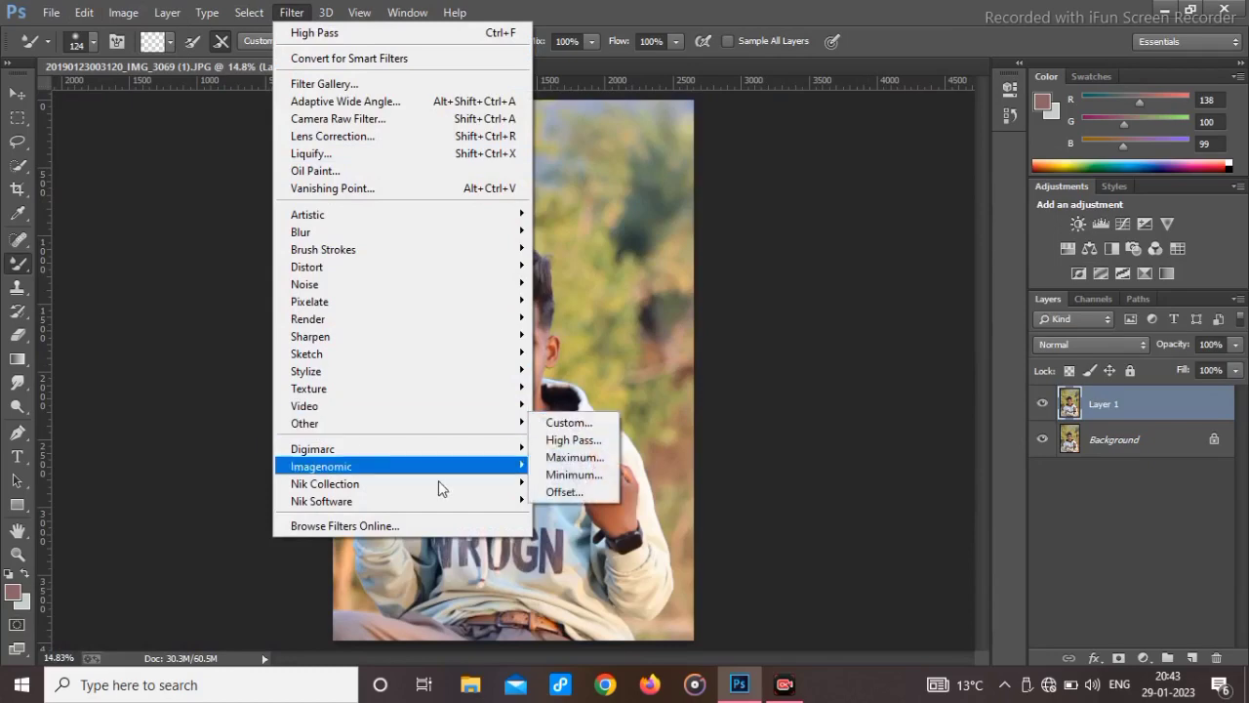
click(339, 136)
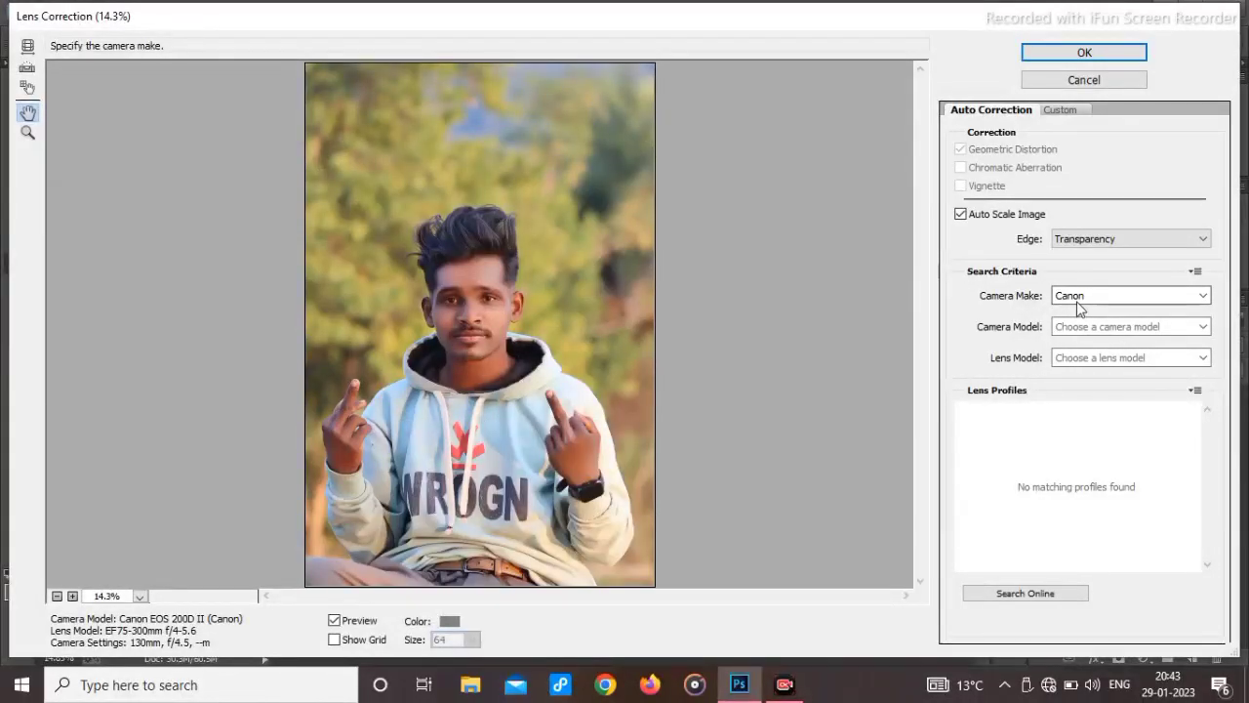
click(1068, 57)
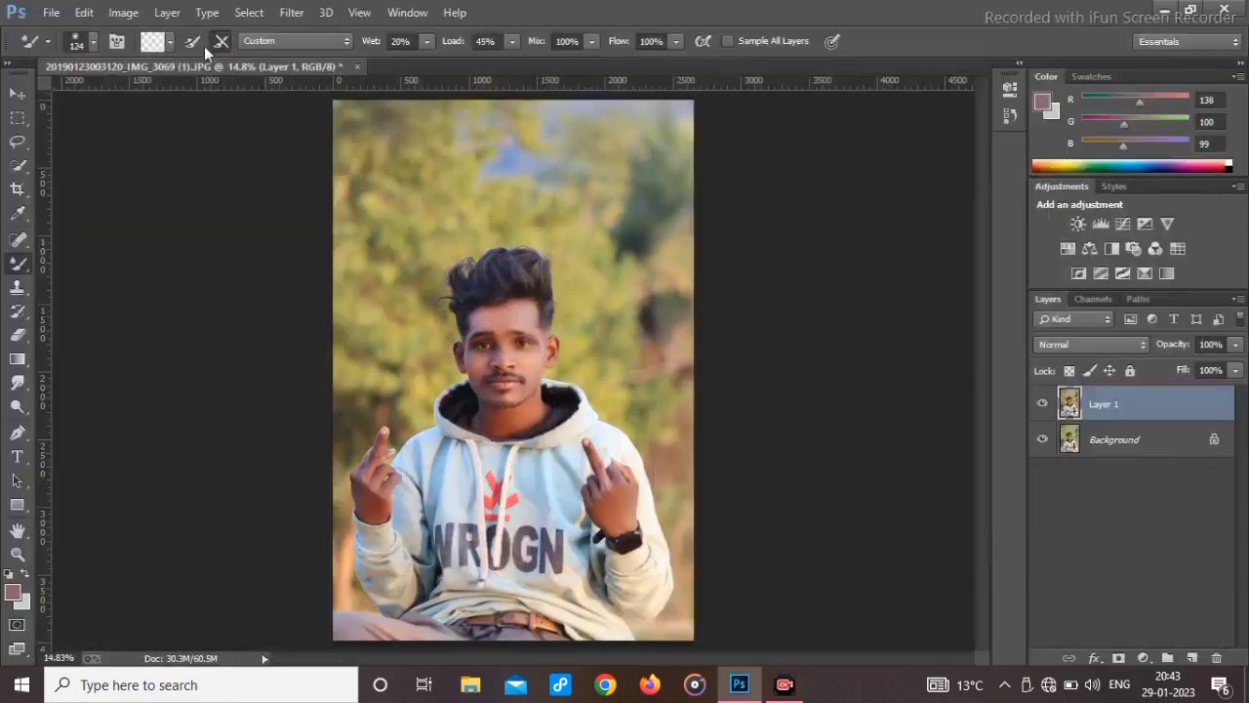
Apply the Camera Raw Filter with Exposure +0.25, Temperature +6, Shadows +13, Clarity +8 and Vibrance +3, and flatten the image.
click(249, 12)
mouse_move(292, 12)
click(291, 119)
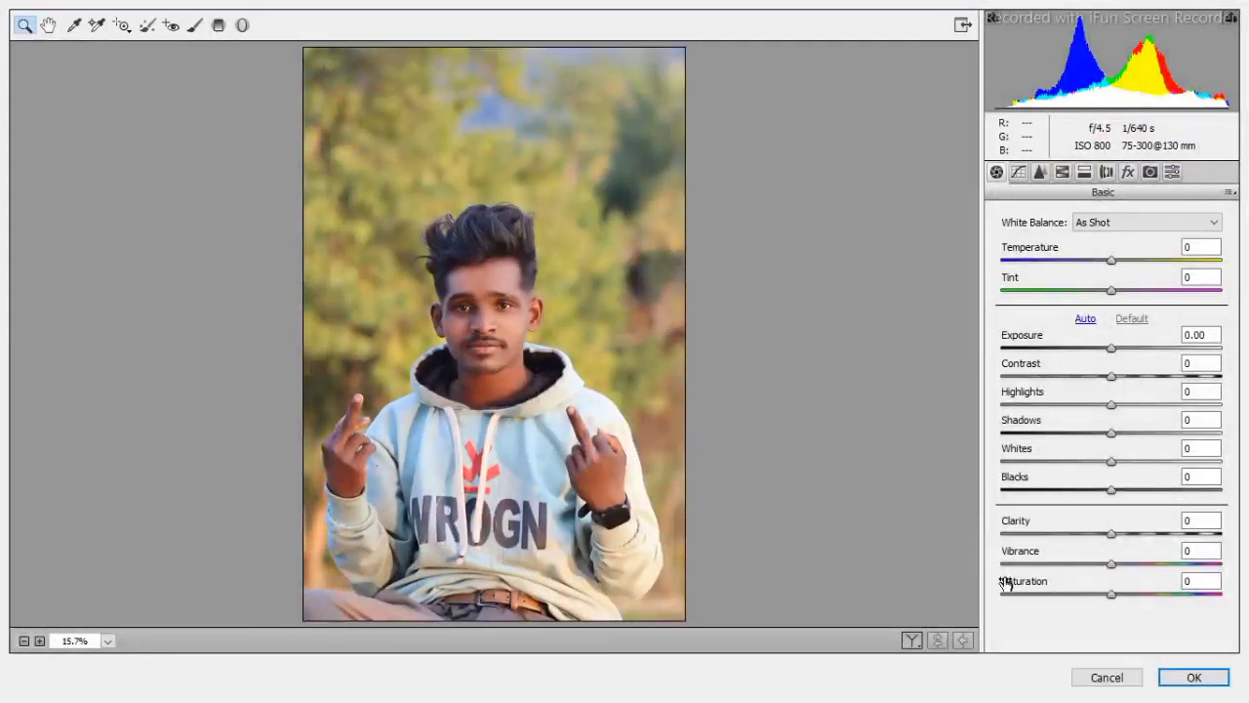
click(1118, 350)
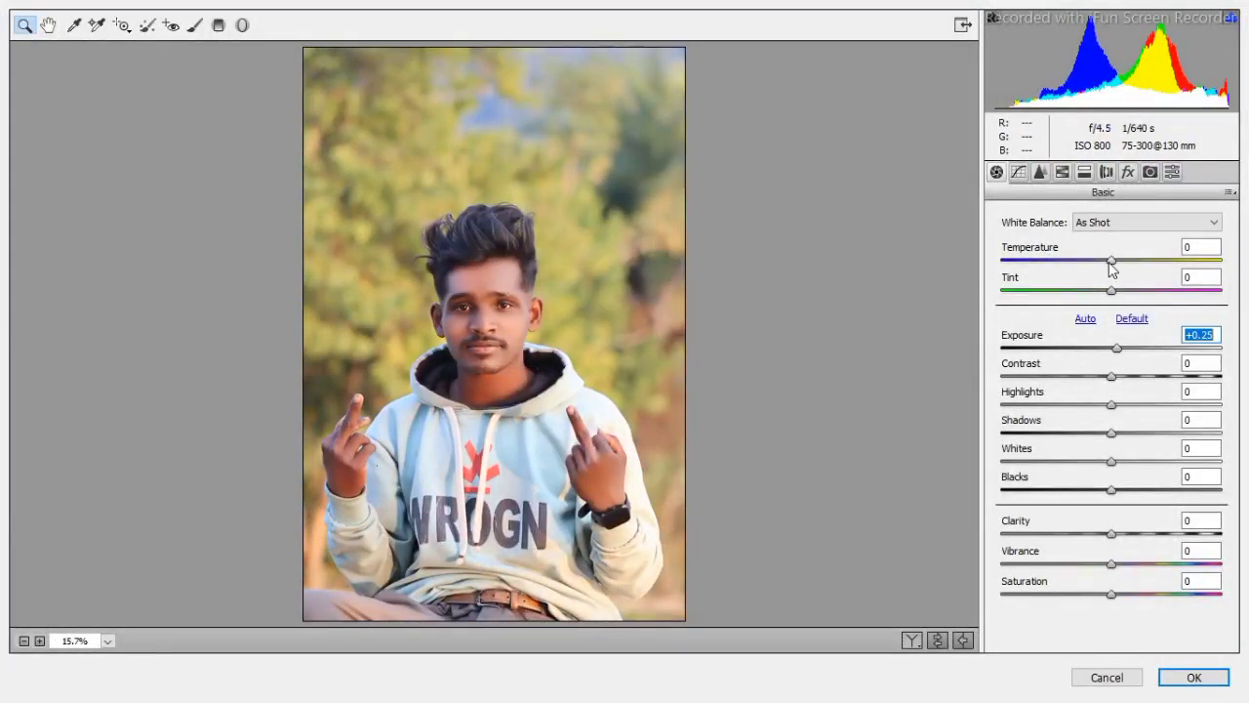
click(1118, 261)
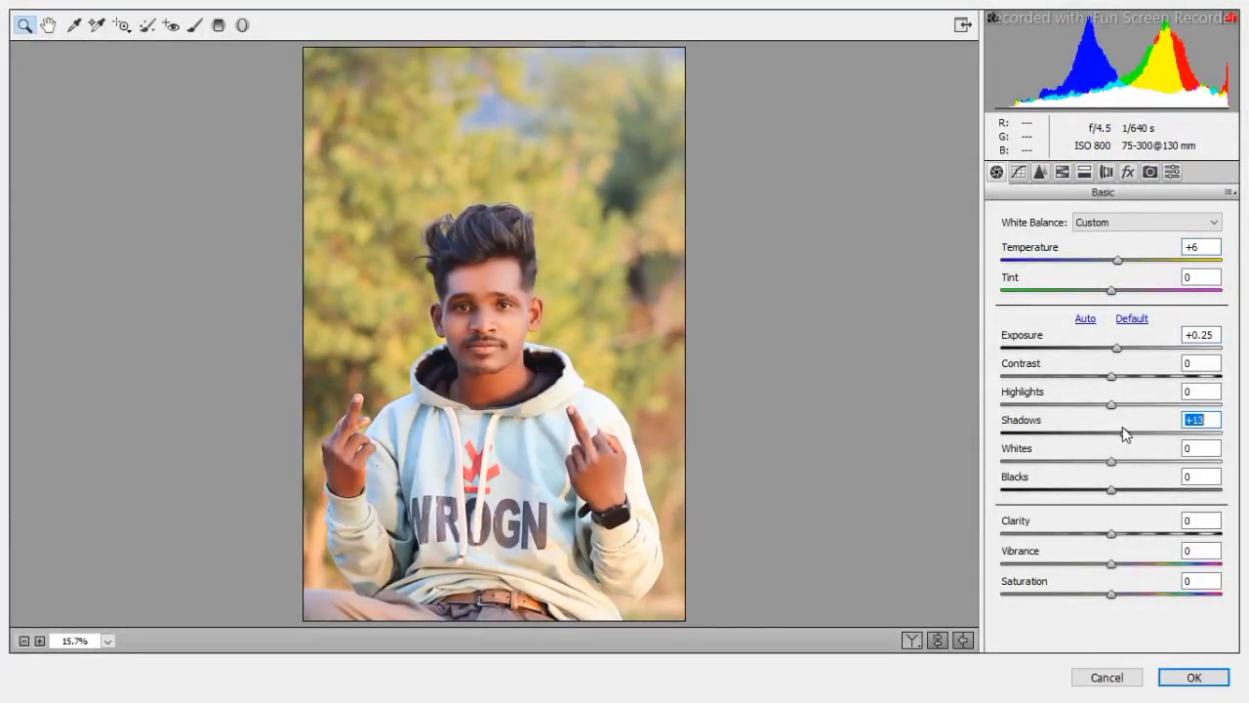
click(1121, 534)
click(1117, 565)
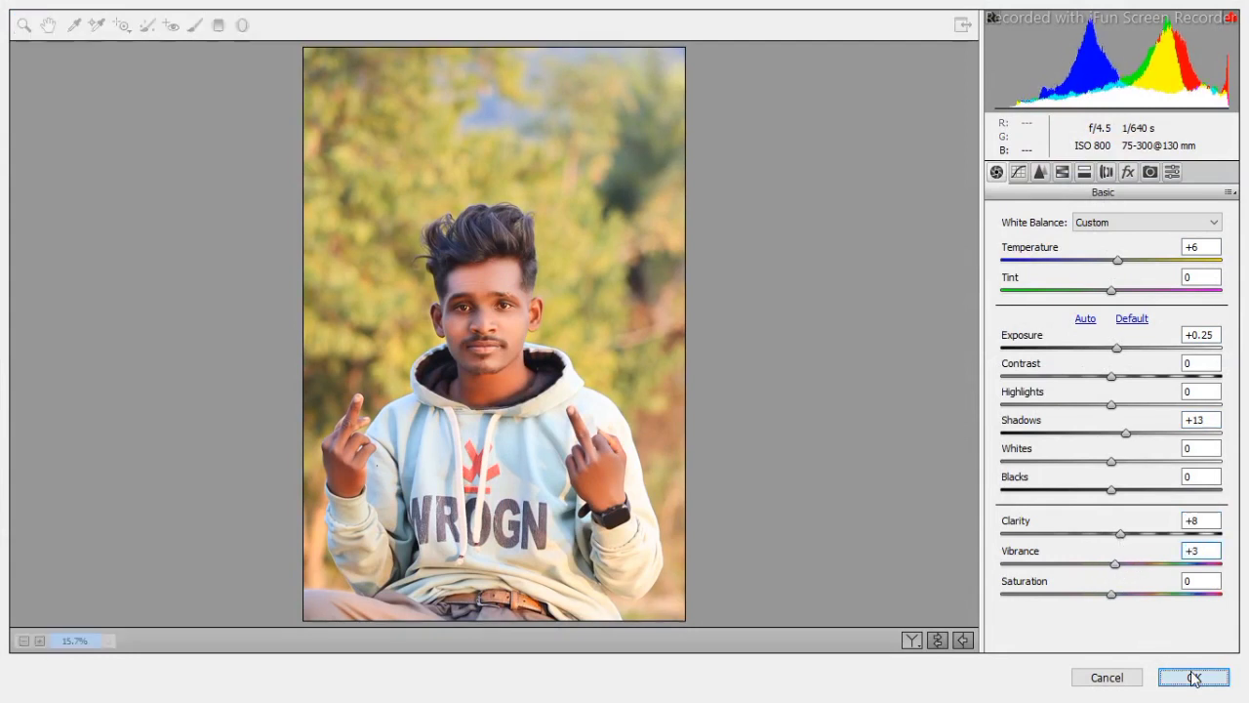
click(1195, 677)
right_click(1125, 445)
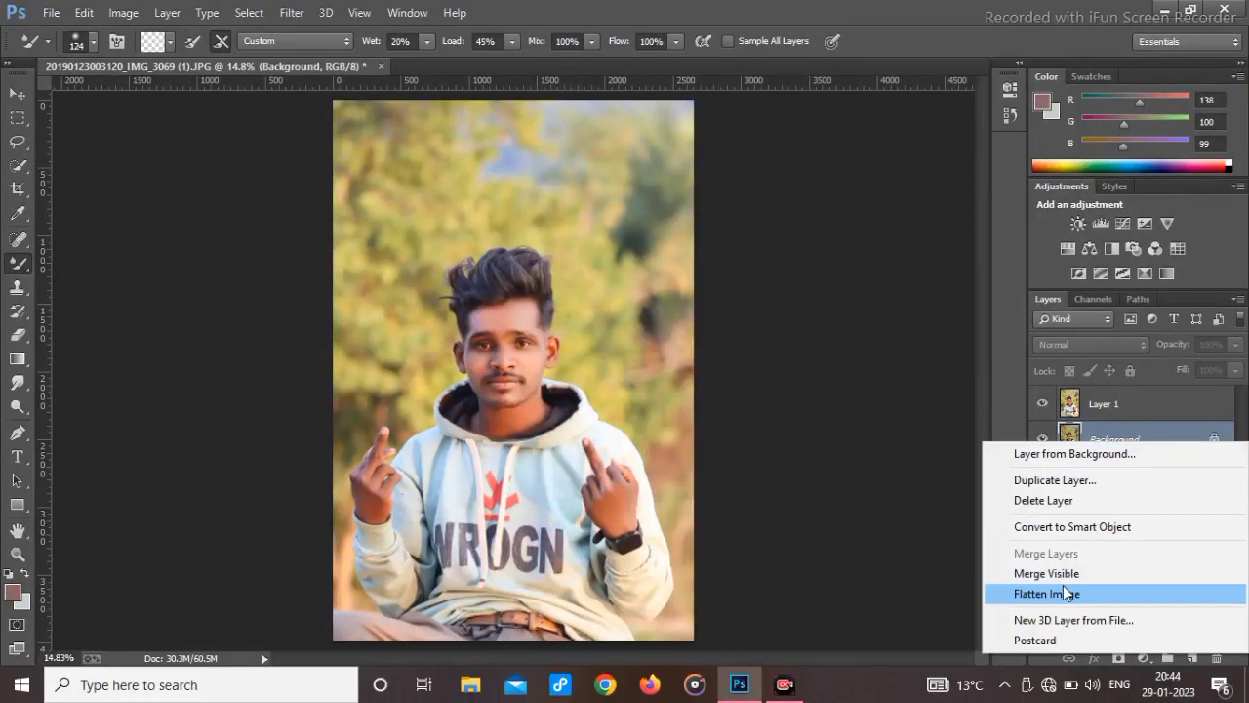
click(1068, 594)
Select the man's hair, face, neck and the dark inside of the hood with the Quick Selection tool.
click(18, 166)
mouse_move(488, 279)
mouse_down()
mouse_move(533, 320)
mouse_move(505, 410)
mouse_up()
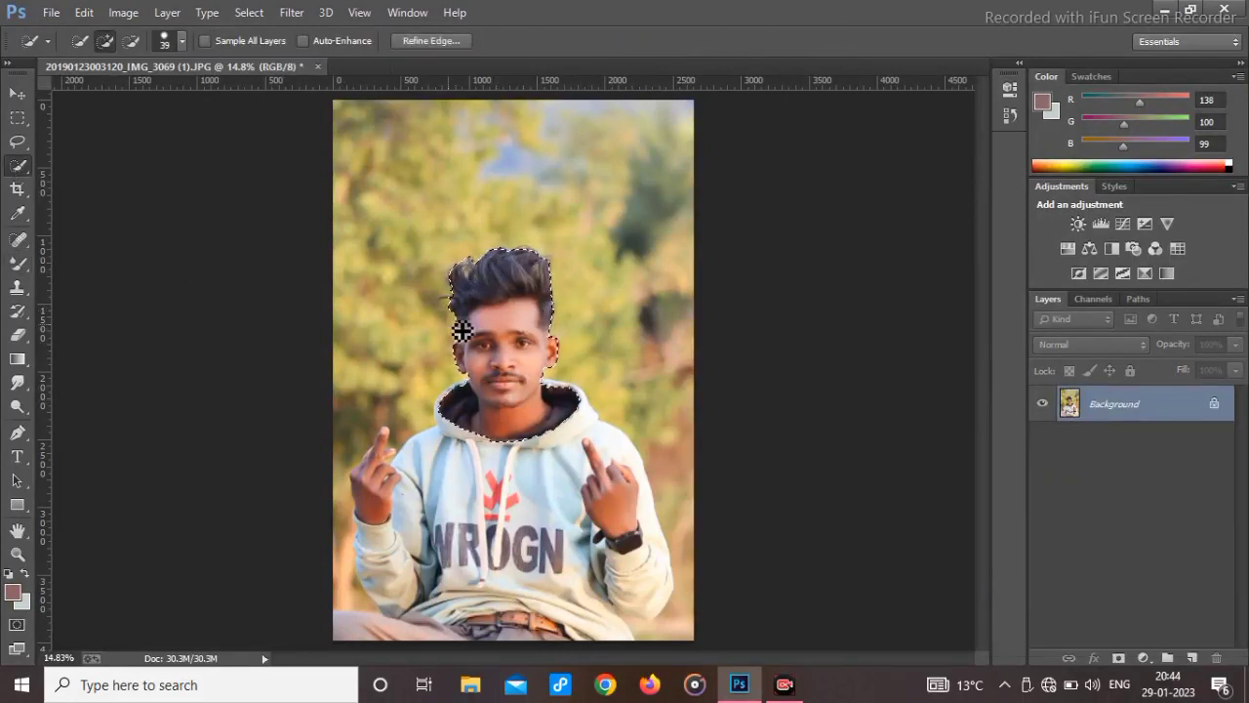
click(460, 284)
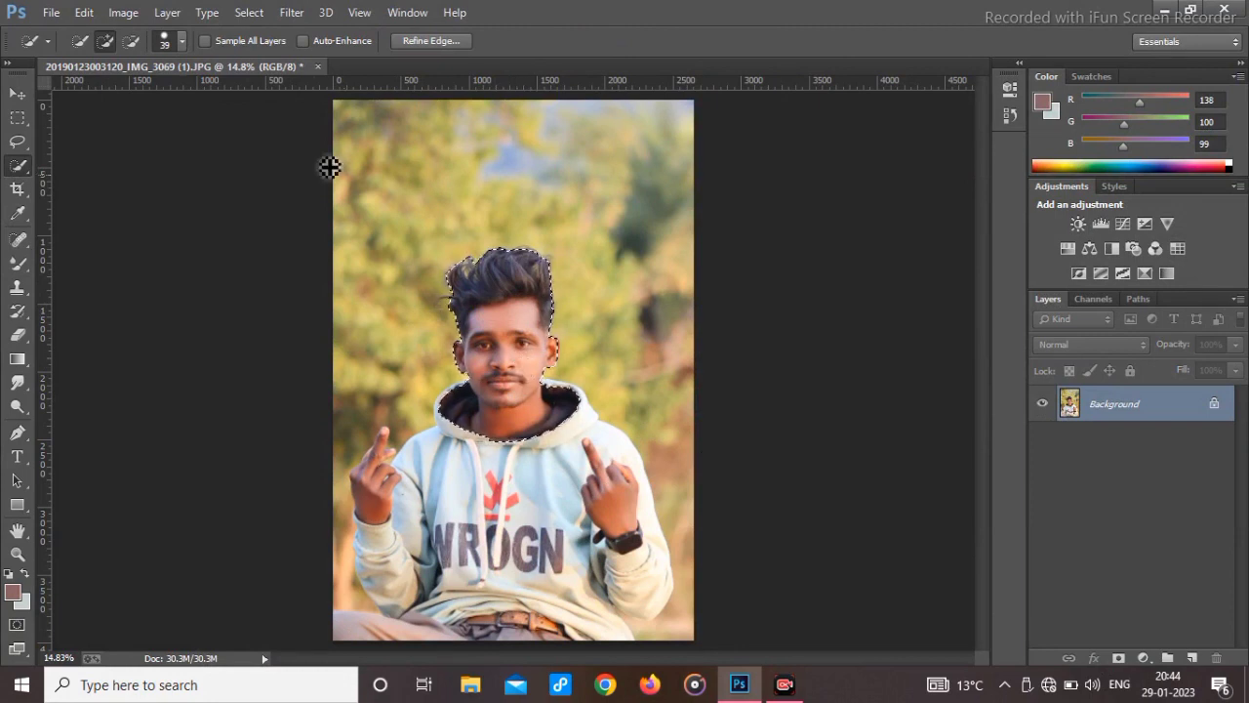
Refine the selection's edge around the hair with a size 75 Refine Radius brush and copy the head to a new layer.
scroll(488, 205, up, 2)
scroll(547, 432, up, 1)
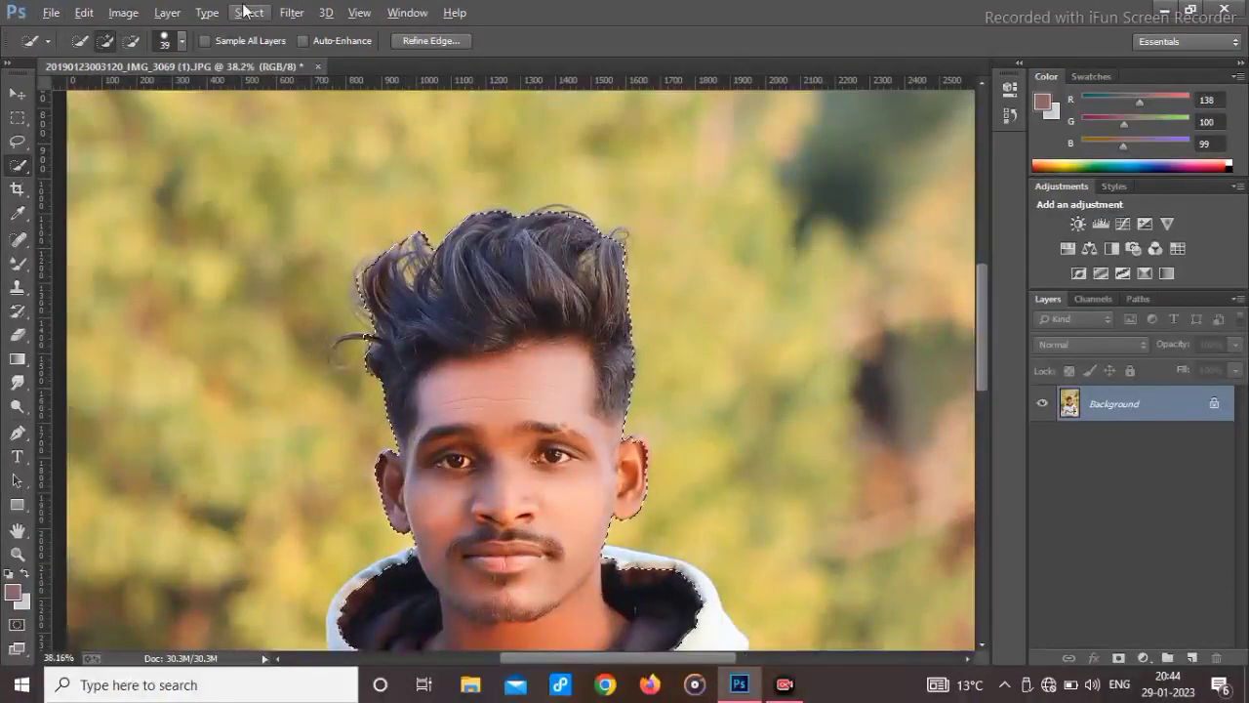
click(429, 40)
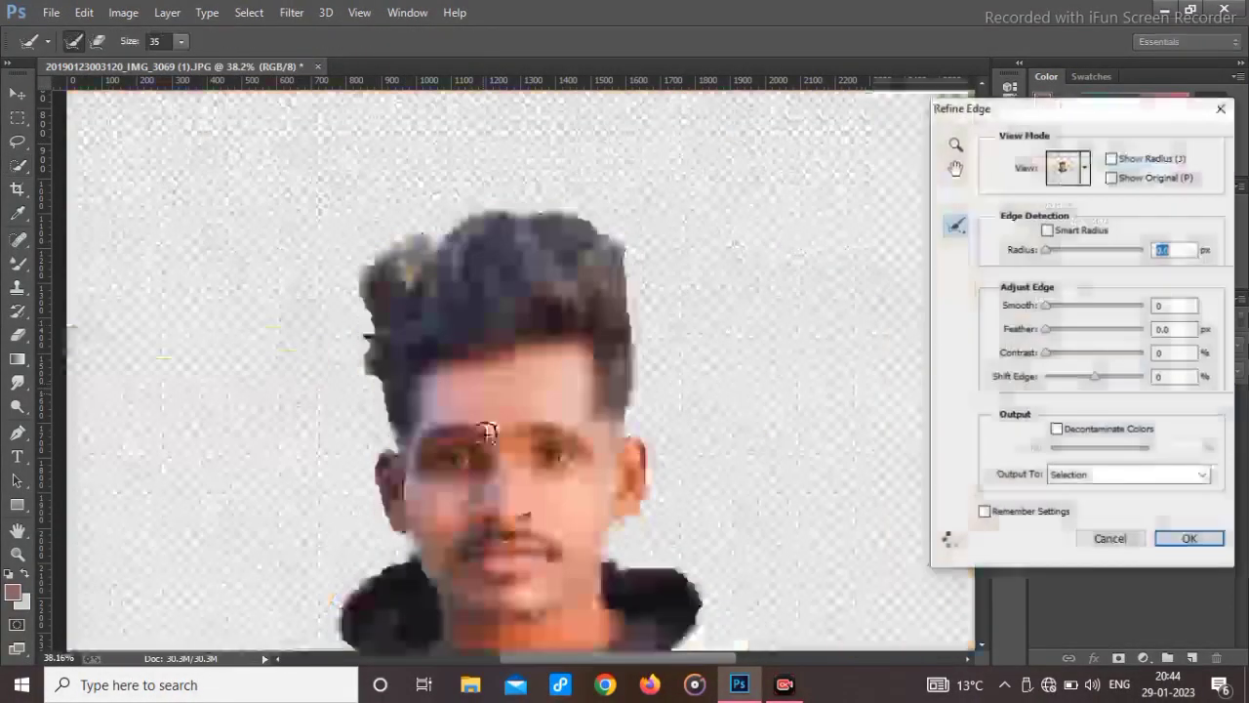
drag(130, 44, 169, 44)
mouse_move(380, 419)
mouse_down()
mouse_move(356, 323)
mouse_move(360, 262)
mouse_move(425, 233)
mouse_move(439, 248)
mouse_move(480, 219)
mouse_move(588, 221)
mouse_move(615, 239)
mouse_move(628, 339)
mouse_up()
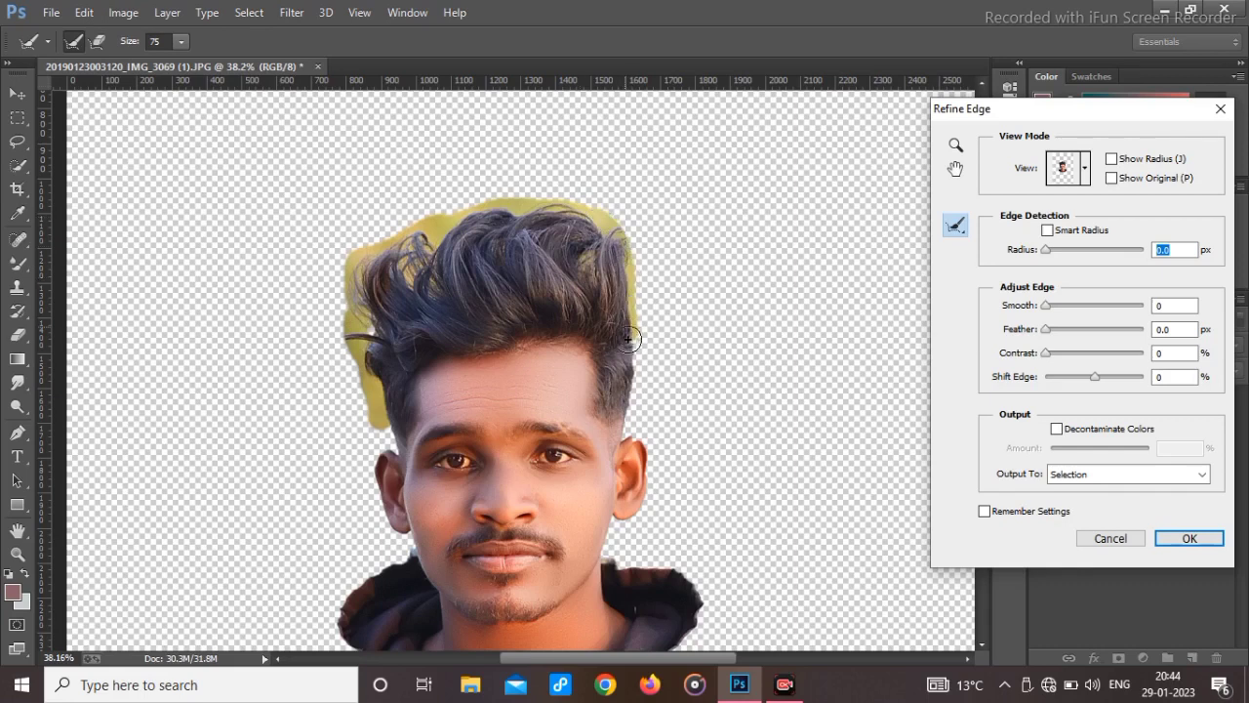
click(1166, 538)
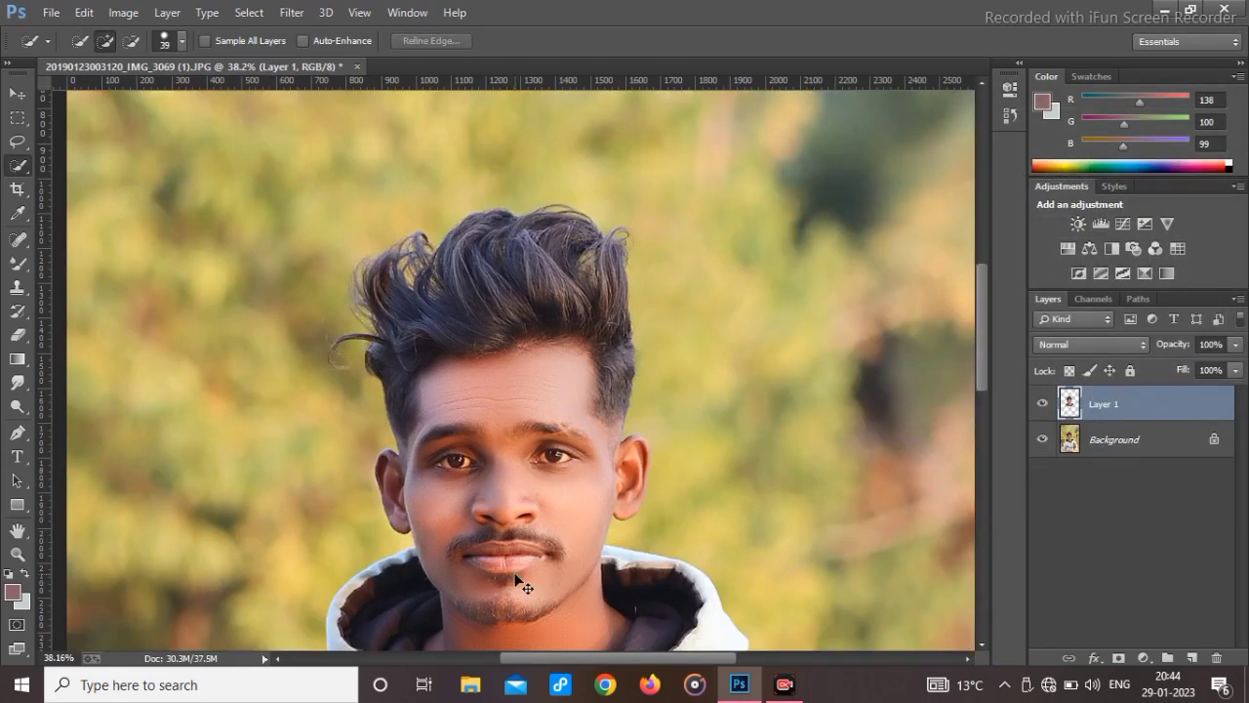
Liquify the head layer, pushing the hair above the forehead upward with a brush of size 319 and pressure 38.
key(ctrl+shift+x)
key(ctrl+plus)
key(ctrl+plus)
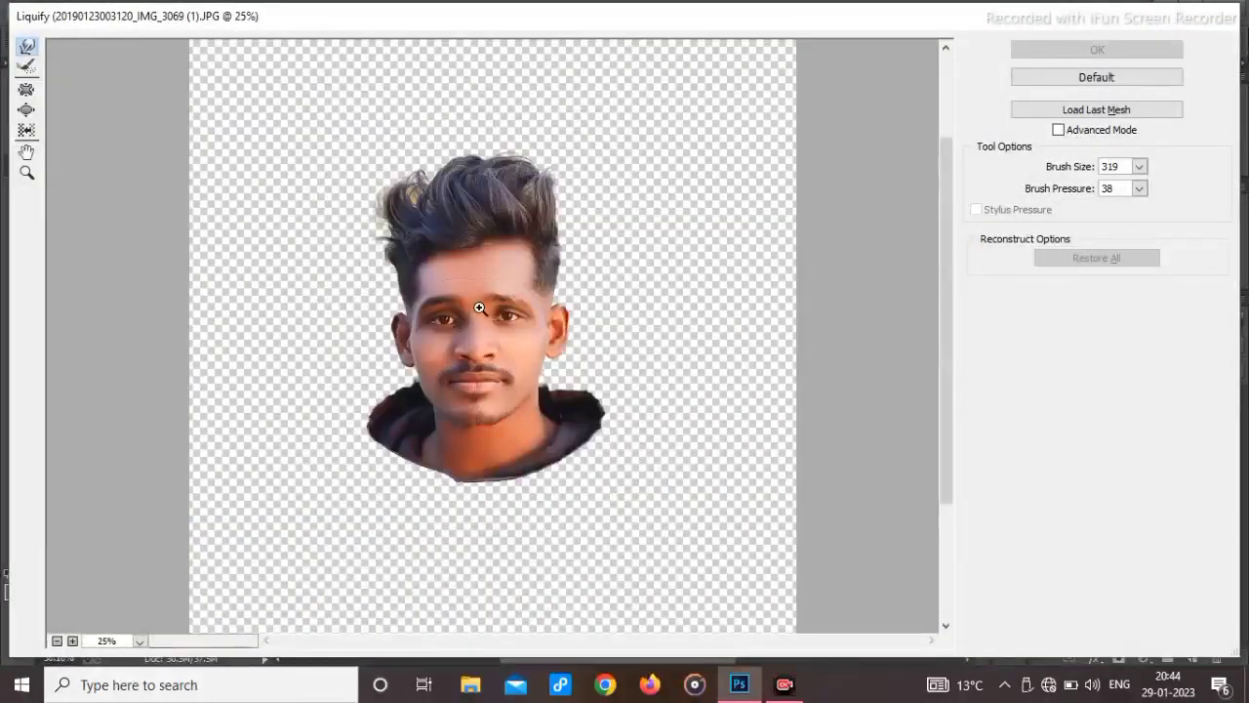
key(ctrl+plus)
scroll(516, 349, up, 2)
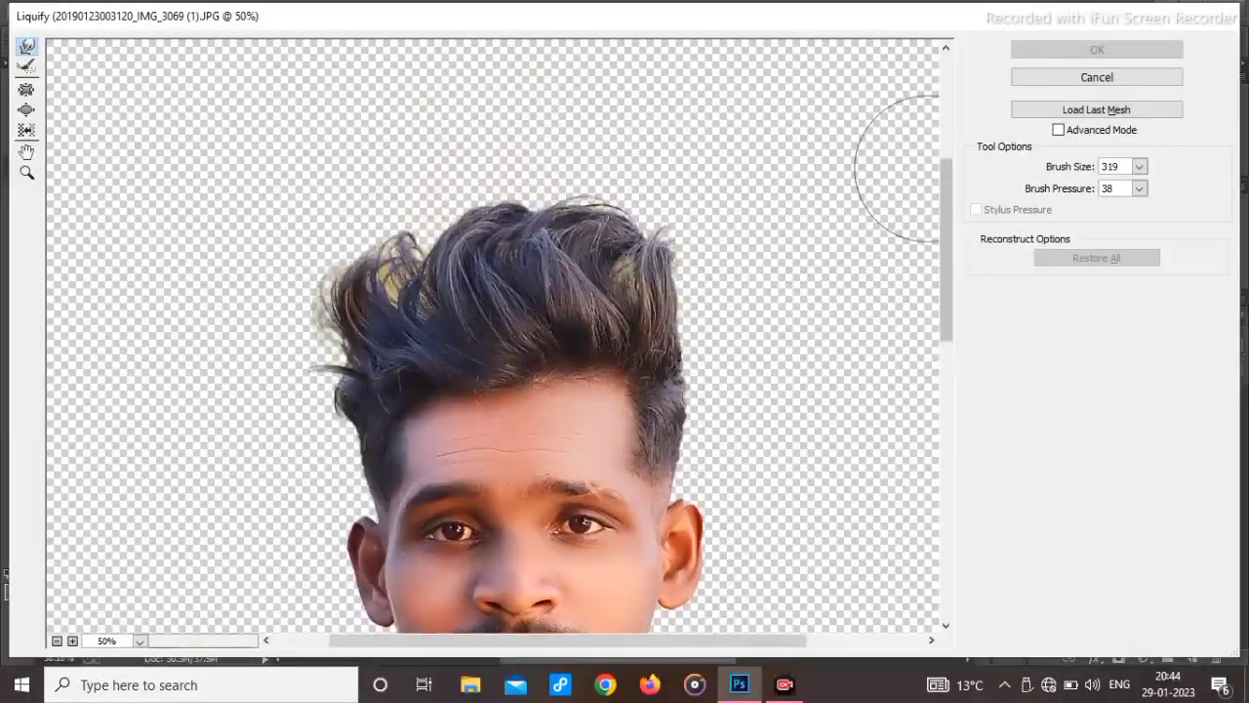
mouse_move(404, 349)
mouse_down()
mouse_move(369, 272)
mouse_move(413, 251)
mouse_up()
Push the top and sides of the hair outward for more volume with a size 455 Liquify brush and apply the filter.
drag(1025, 176, 1058, 173)
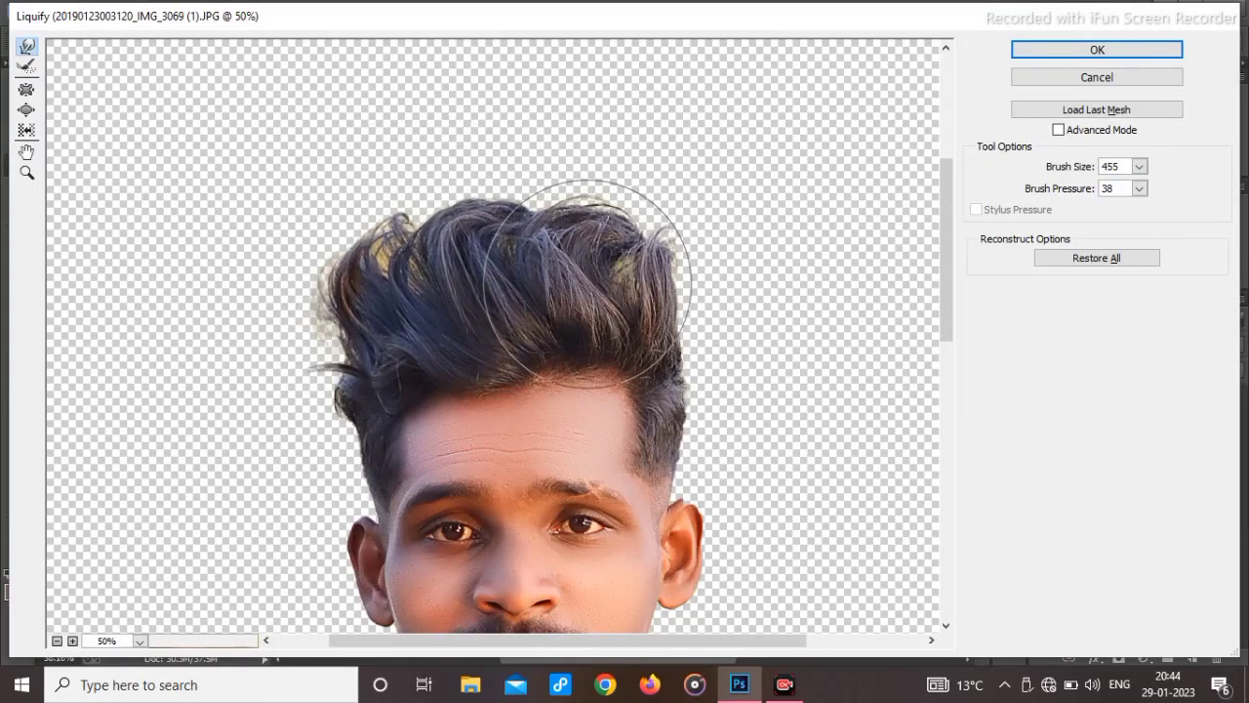
mouse_move(640, 239)
mouse_down()
mouse_move(672, 343)
mouse_move(711, 335)
mouse_up()
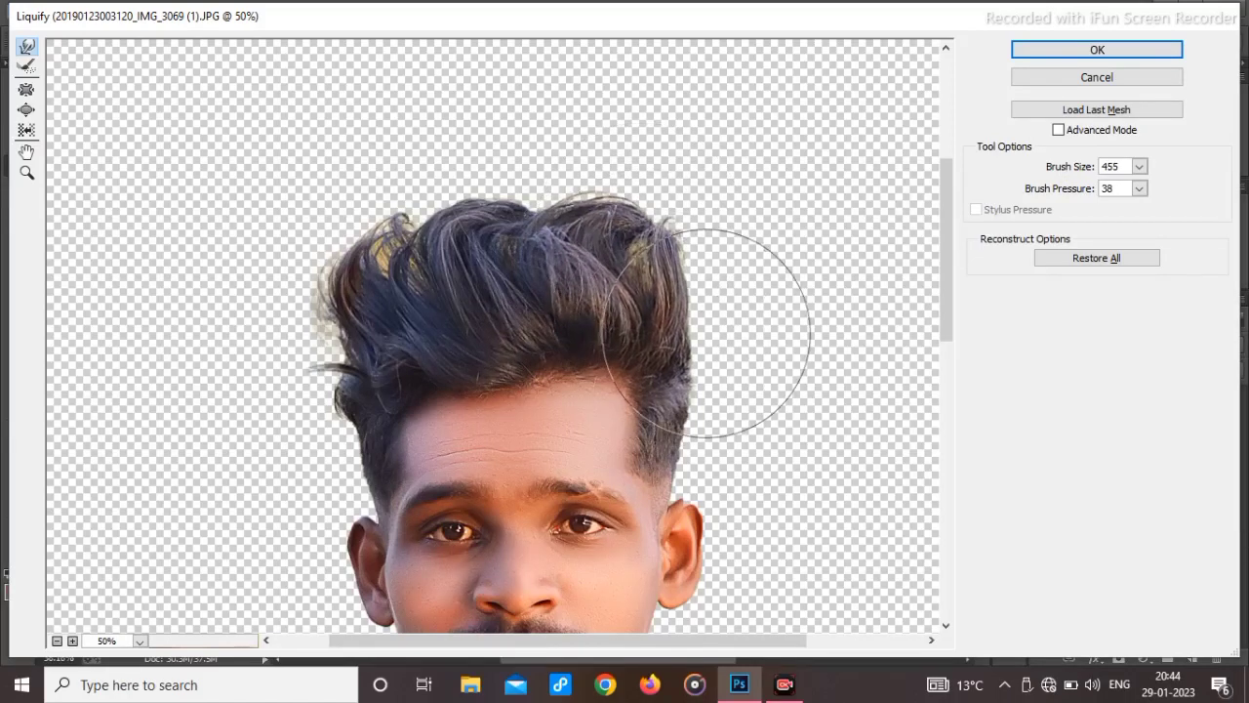
drag(343, 322, 326, 262)
drag(461, 290, 463, 259)
drag(568, 288, 571, 234)
drag(598, 305, 612, 276)
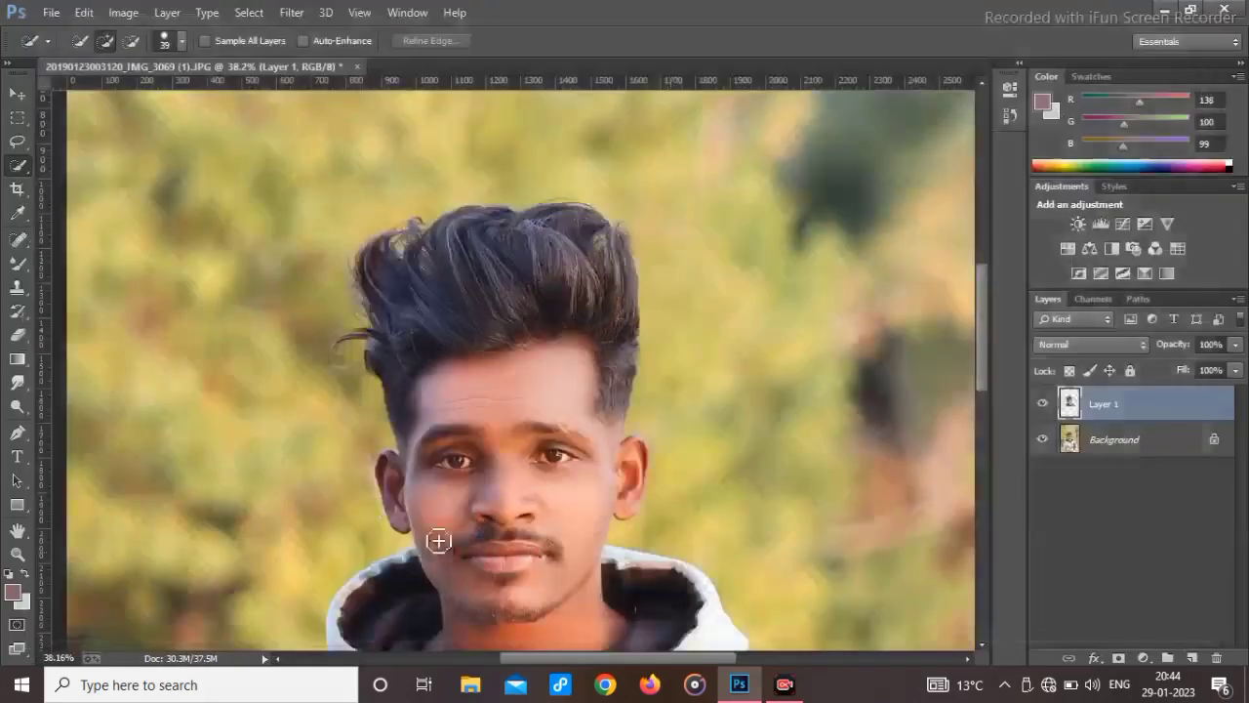
Compare the reshaped hair with the original by toggling layer visibility, and flatten the image.
alt+click(1043, 438)
alt+click(1043, 438)
alt+click(1044, 437)
alt+click(1044, 437)
alt+click(1043, 438)
right_click(433, 376)
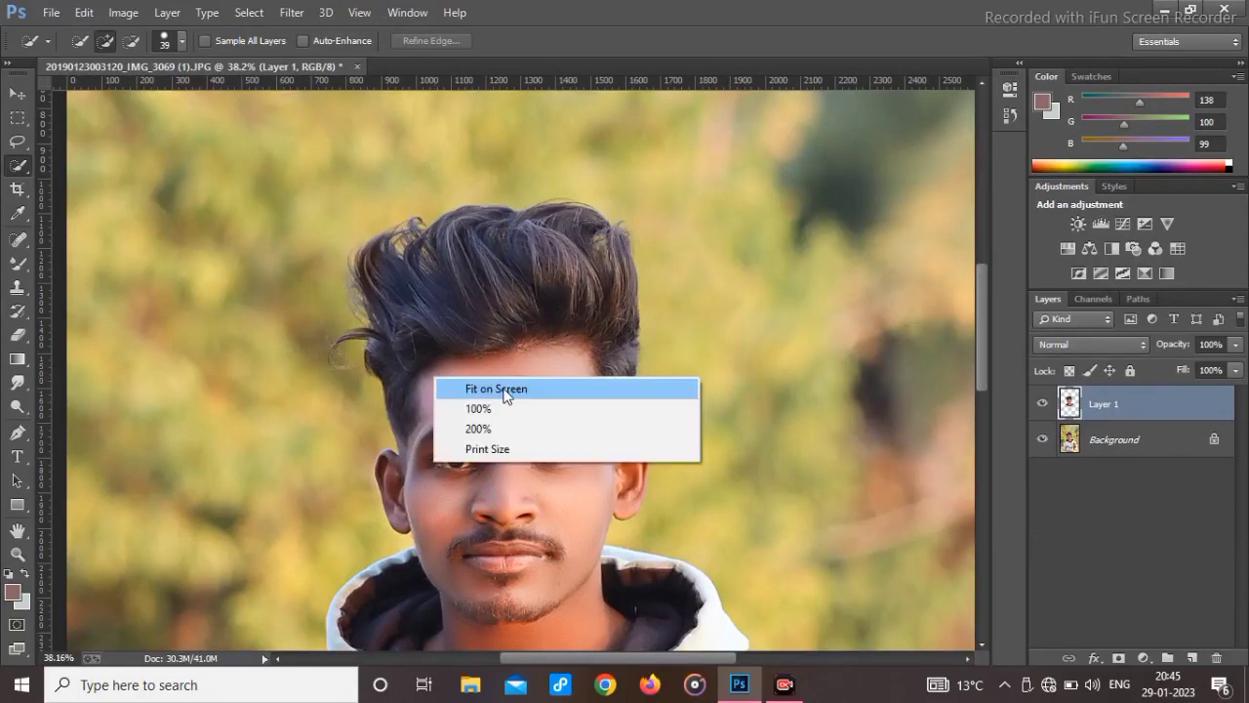
click(502, 396)
right_click(1119, 440)
click(1045, 589)
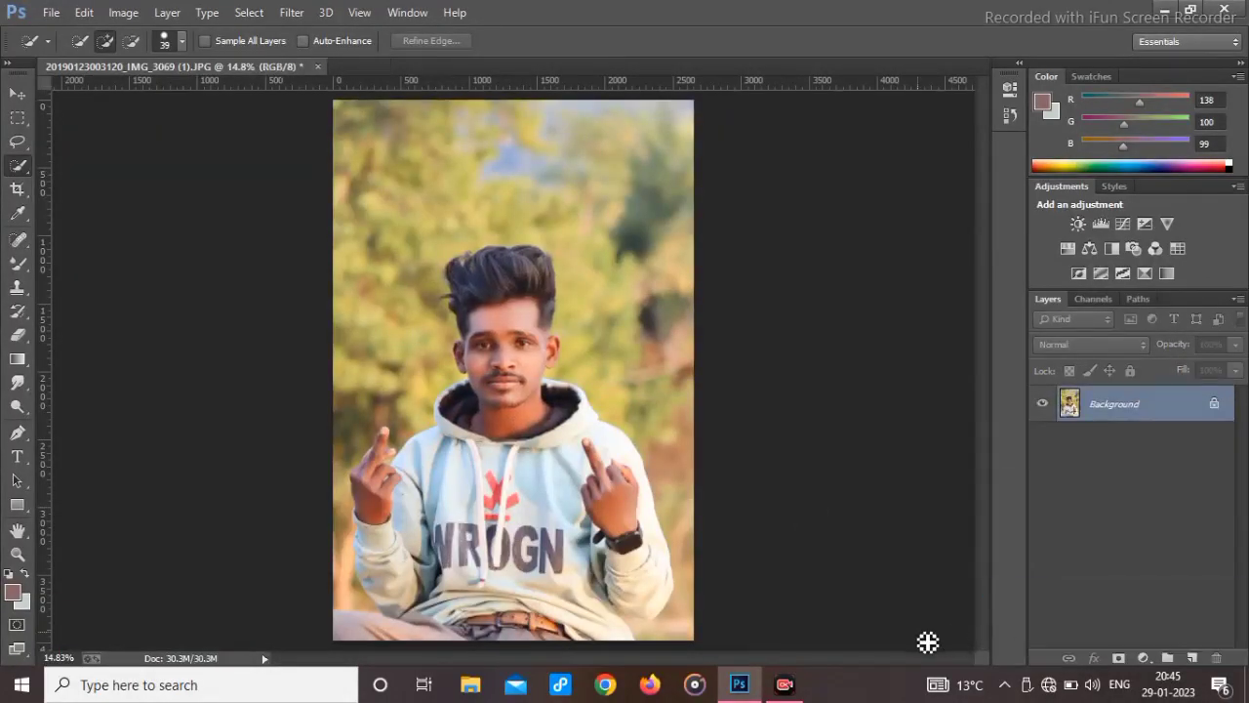
Duplicate the Background and, in the Camera Raw Filter, set Oranges saturation to -34 and lower the Yellows saturation.
key(ctrl+j)
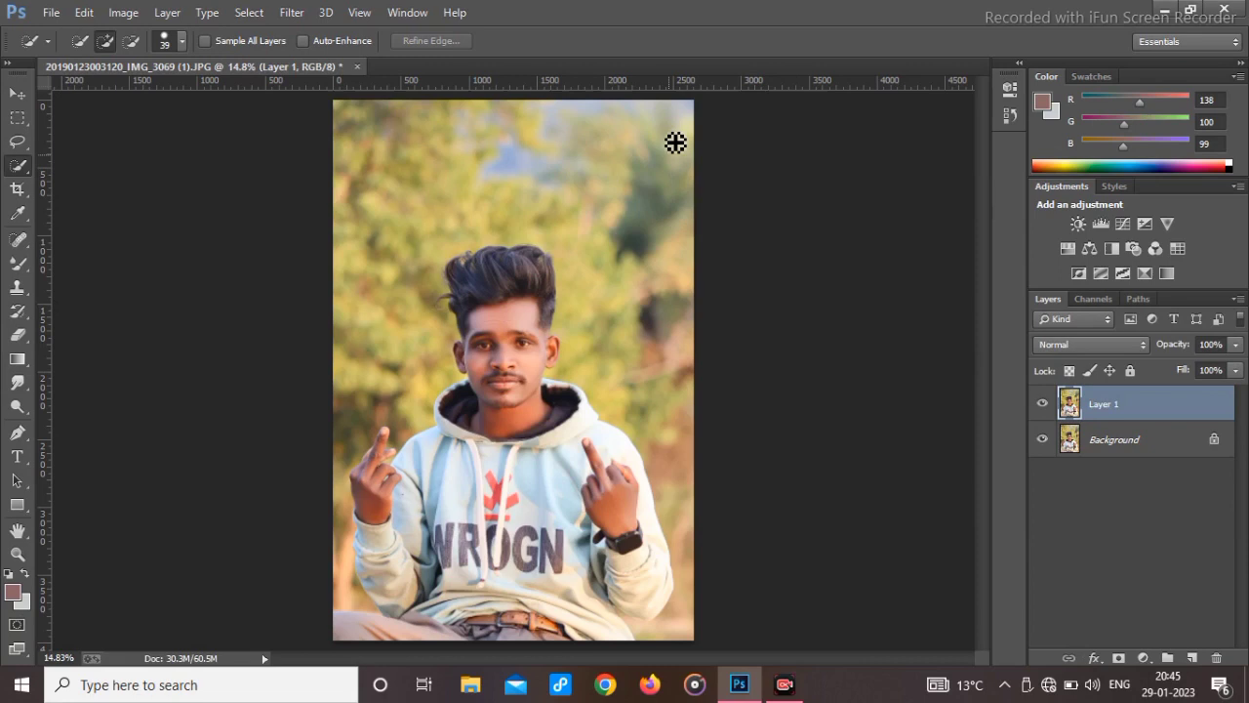
click(292, 13)
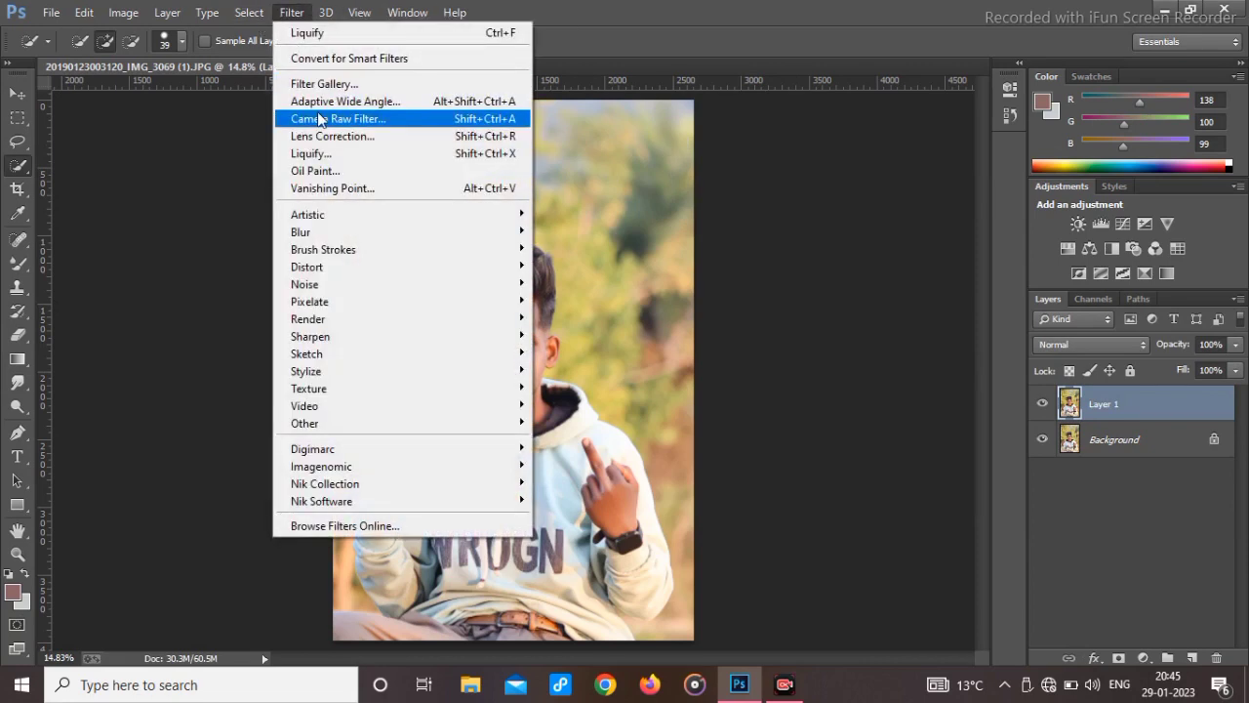
click(320, 119)
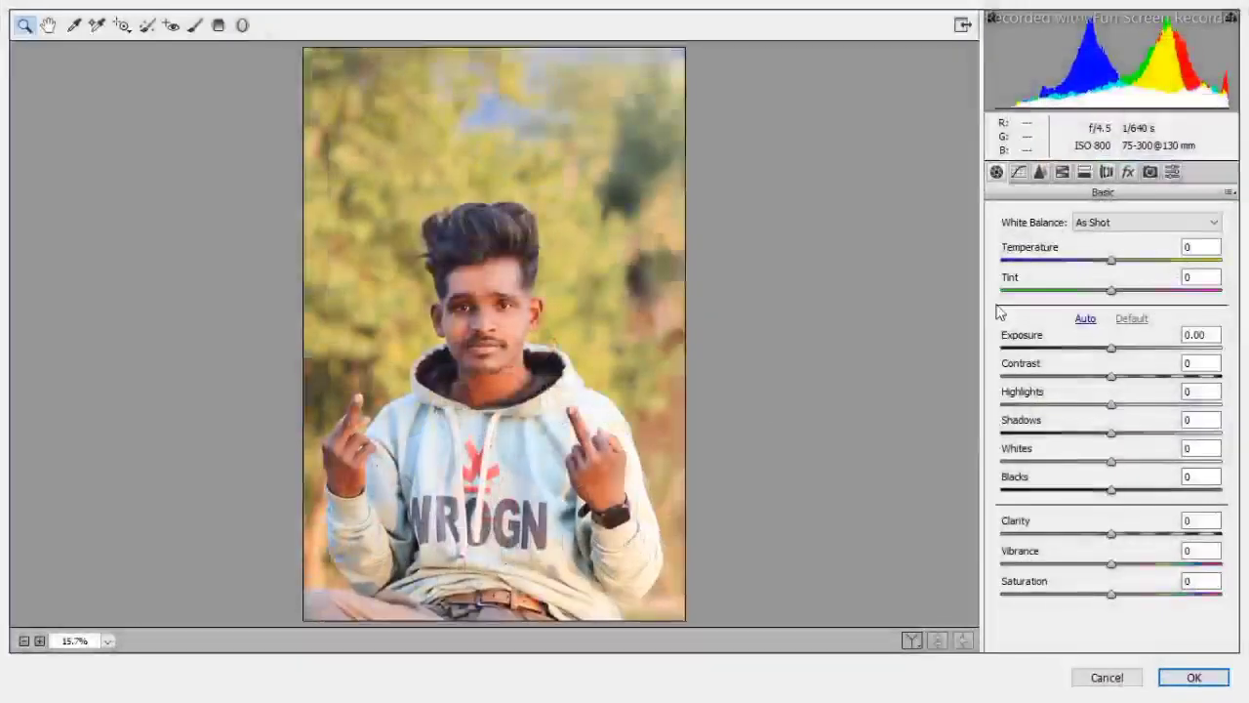
click(1066, 171)
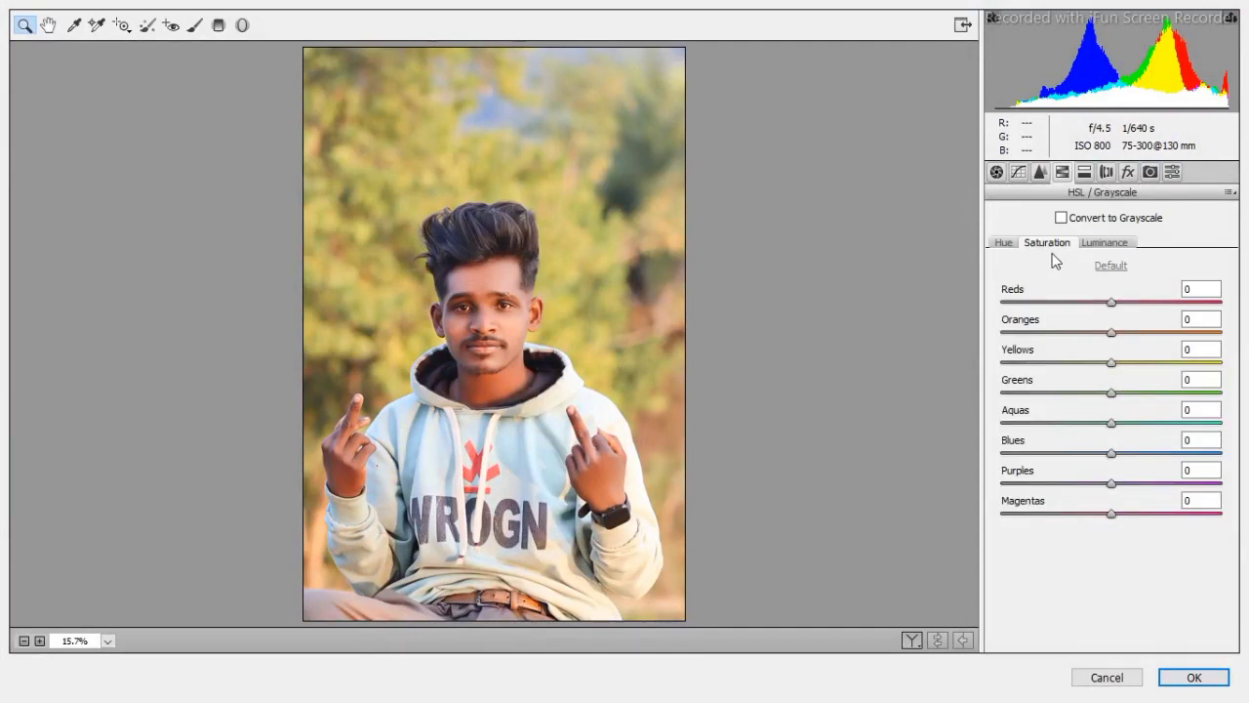
drag(1109, 364, 1042, 360)
drag(1110, 332, 1015, 369)
Set the hue of Yellows to -94 and Greens to -70, and raise the Oranges luminance.
click(1004, 242)
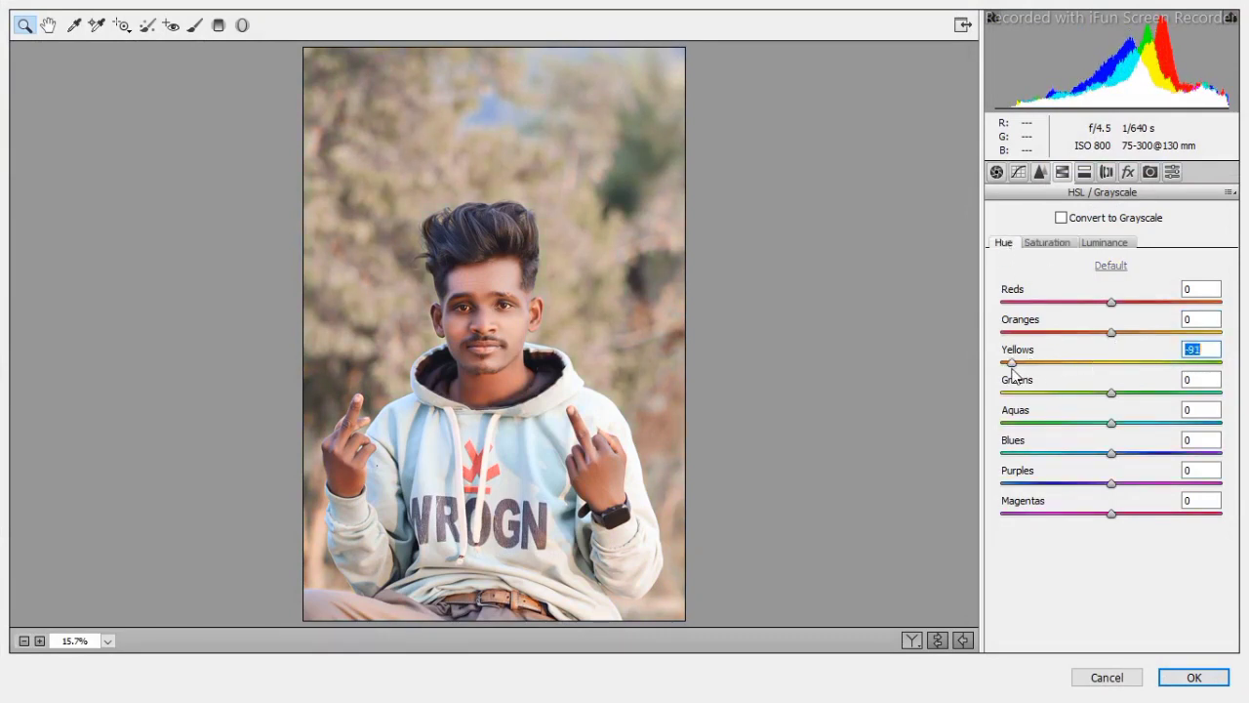
drag(1122, 400, 1032, 401)
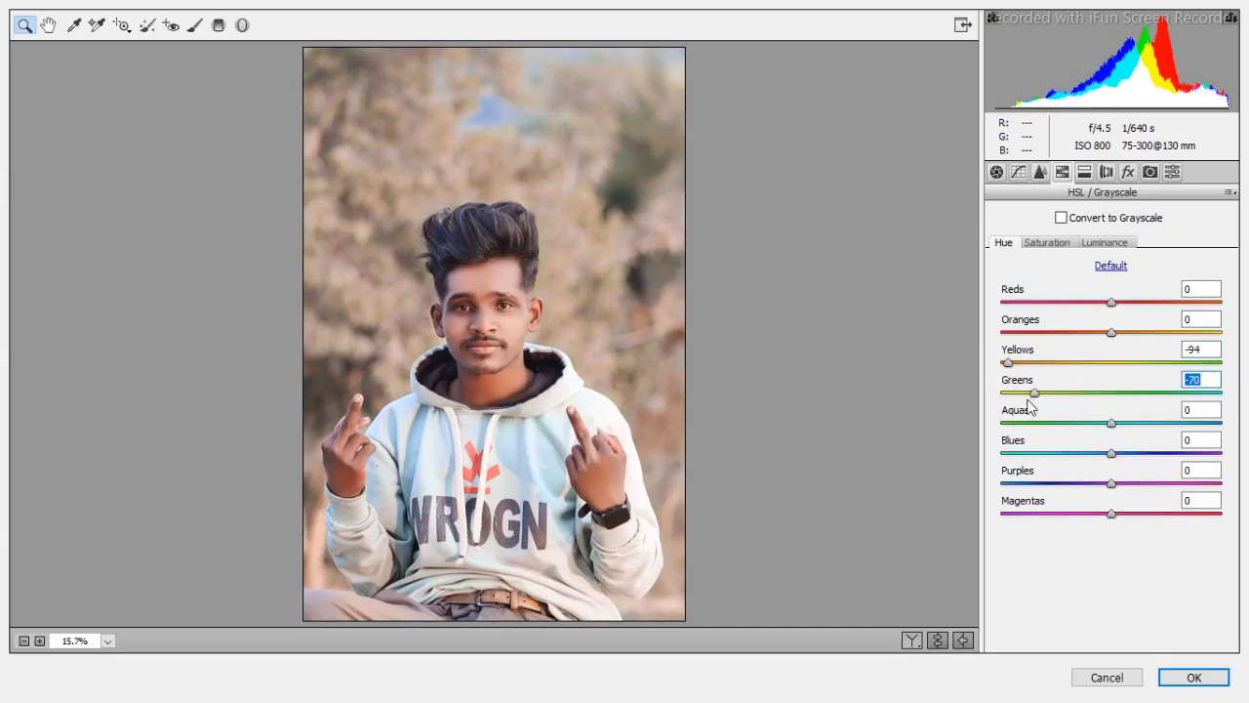
click(1110, 246)
click(1114, 363)
drag(1112, 332, 1144, 336)
Readjust the Yellows hue and set the Yellows saturation to -40.
click(1004, 243)
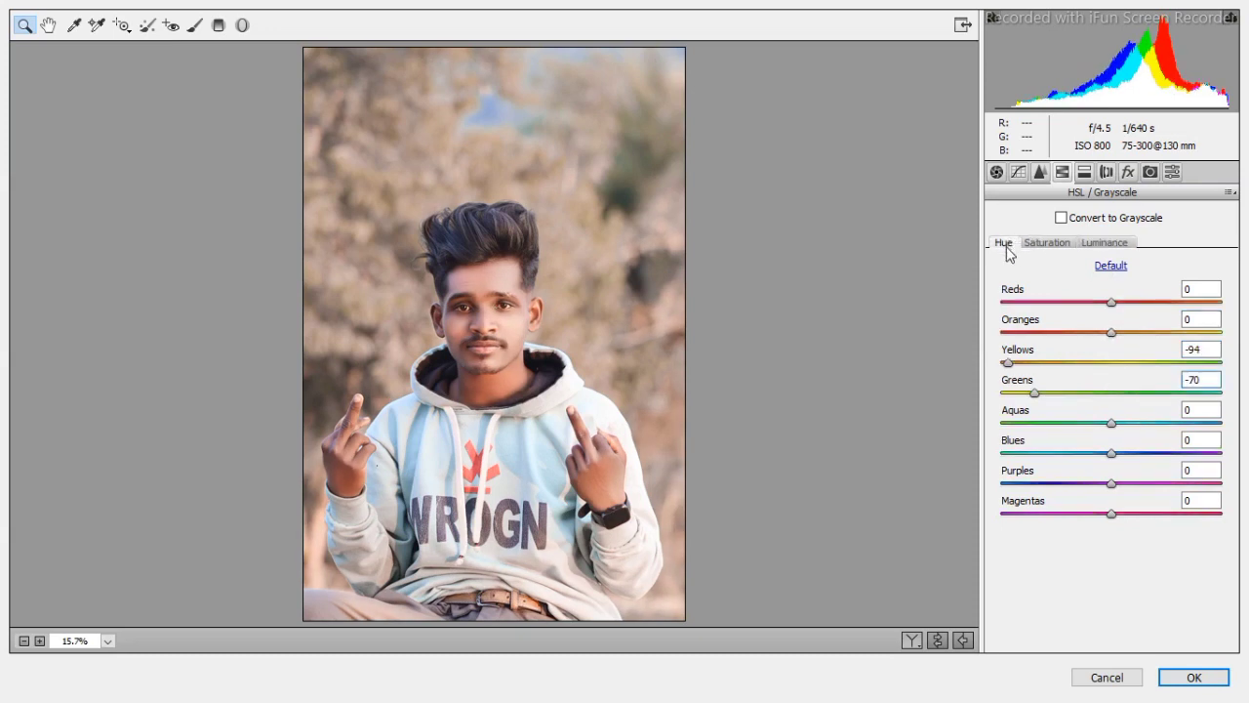
drag(1007, 366, 1038, 409)
click(1046, 244)
drag(1039, 365, 1071, 370)
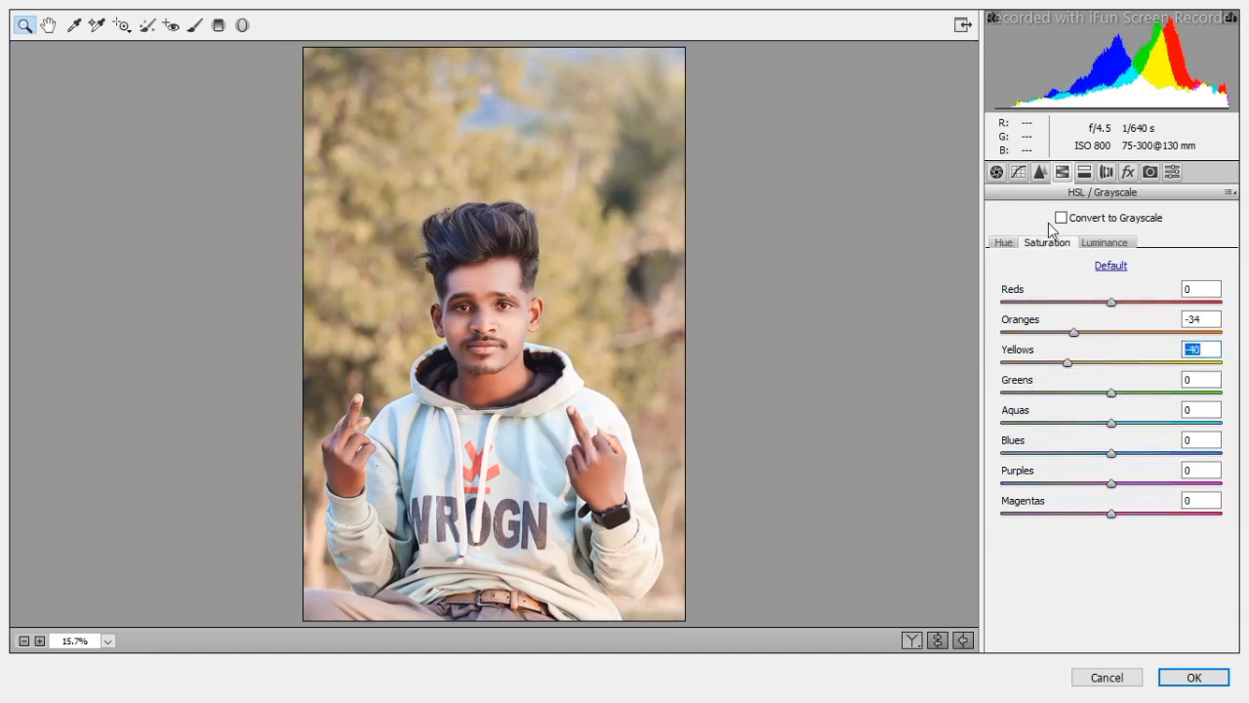
Set Shadows +21, Clarity +8, Exposure 0.00 and Temperature +5, adjust Vibrance, and apply the Camera Raw Filter.
click(996, 172)
drag(1113, 437, 1138, 439)
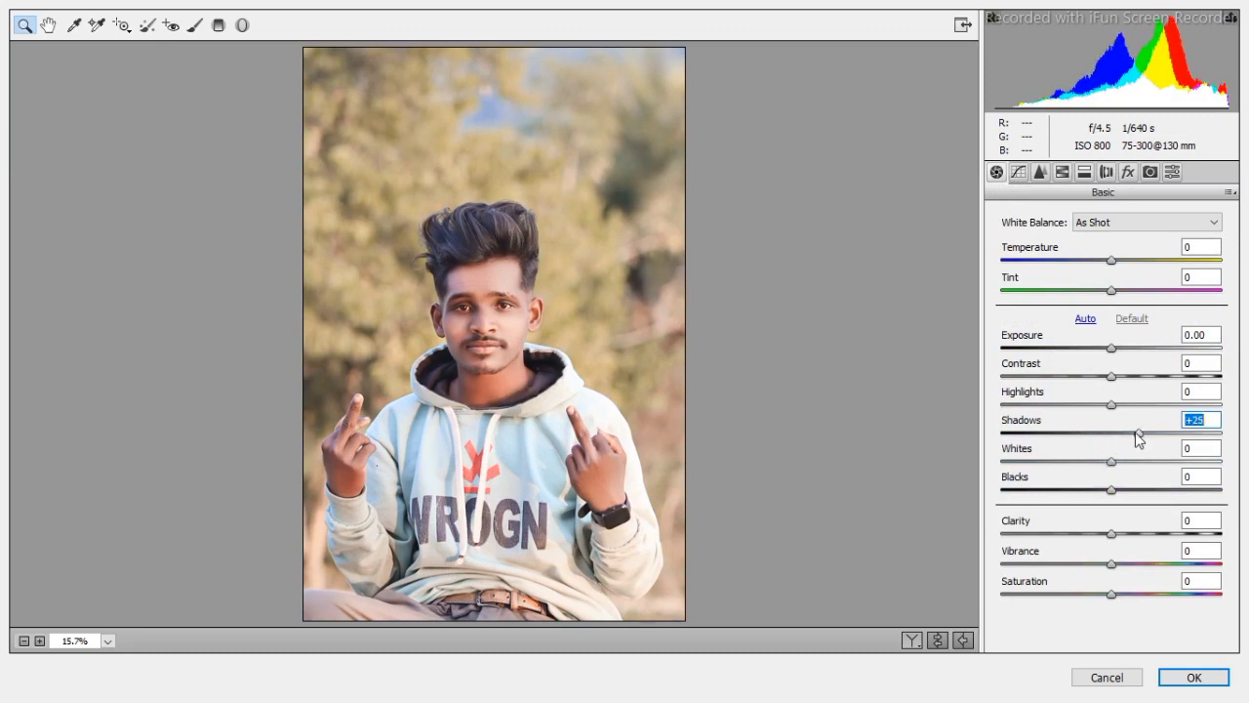
drag(1111, 535, 1120, 535)
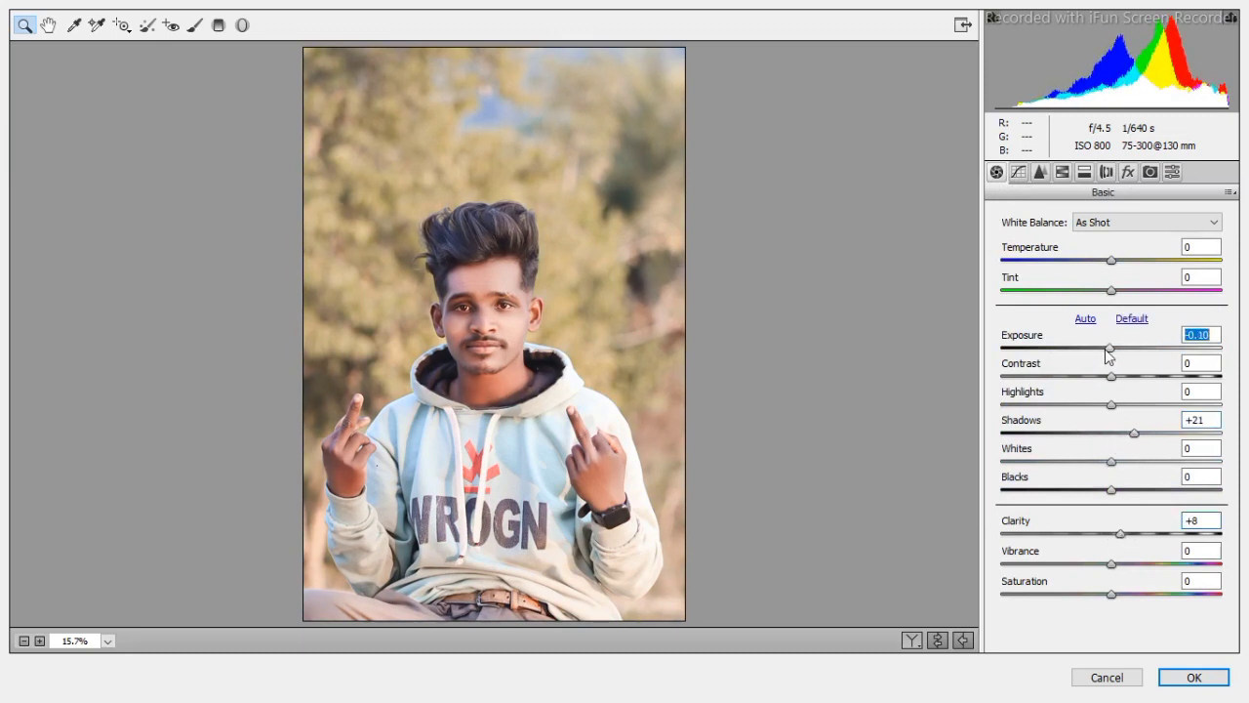
drag(1107, 350, 1108, 350)
drag(1112, 261, 1118, 262)
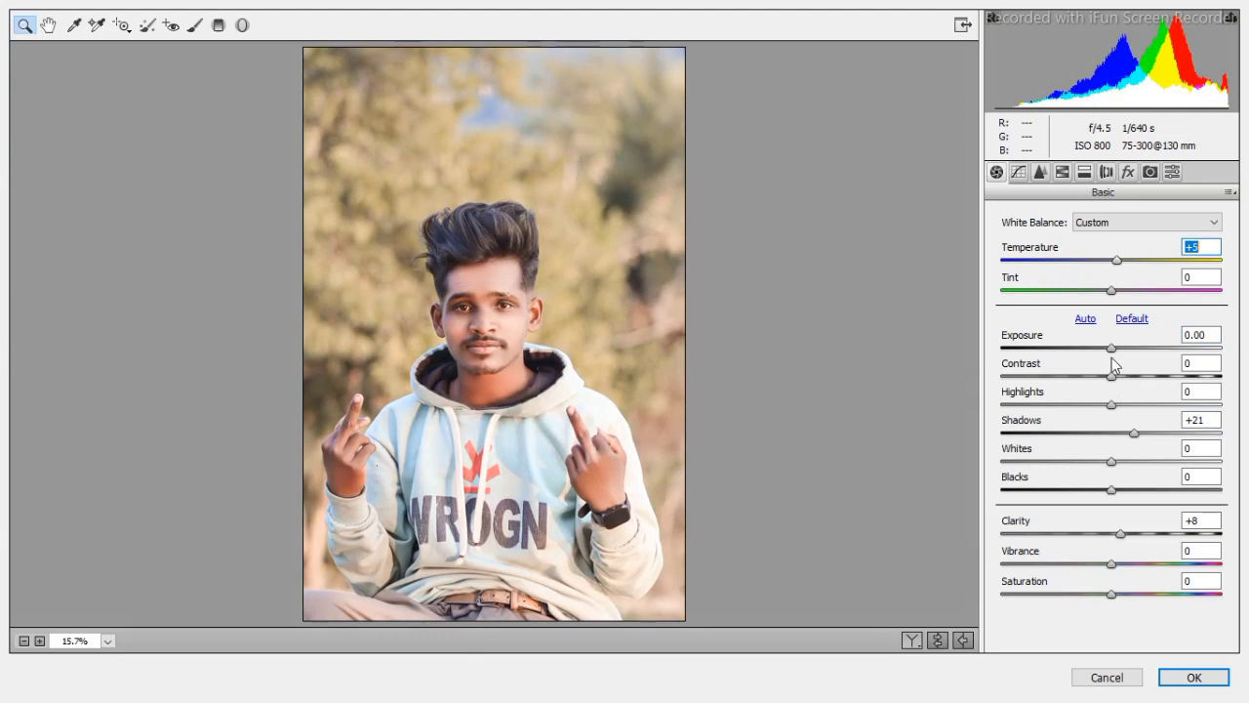
drag(1113, 564, 1124, 598)
click(1195, 677)
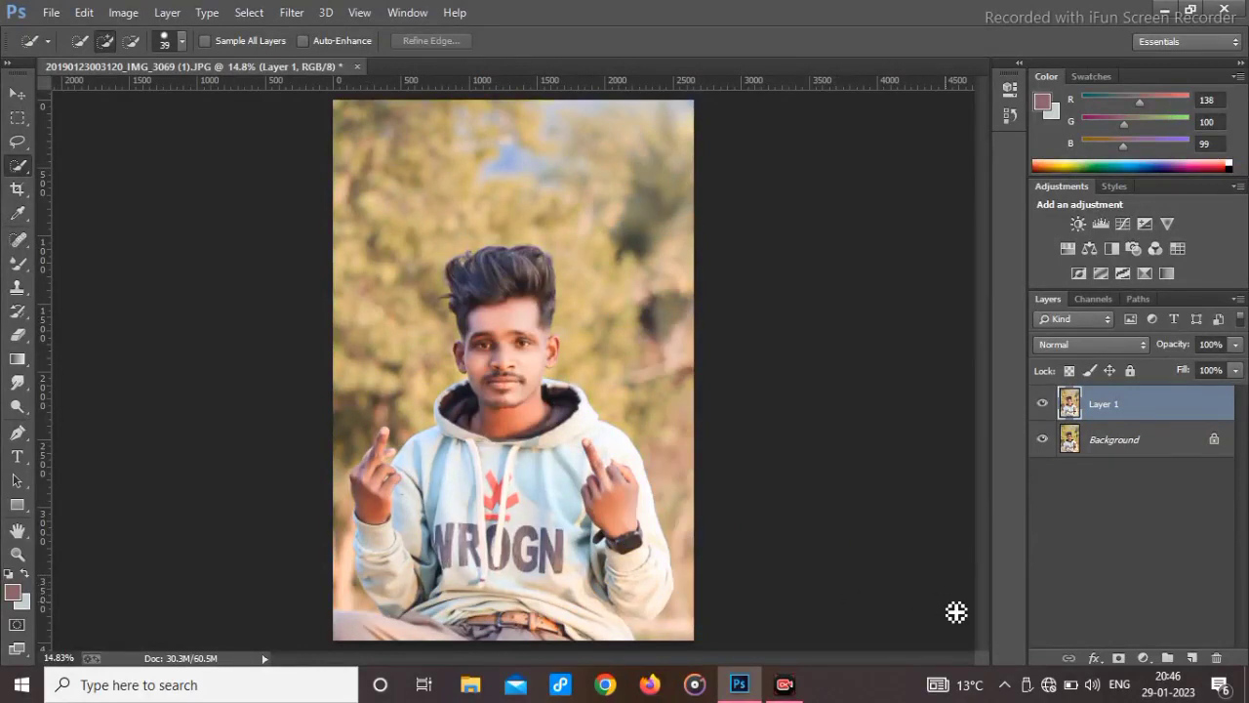
Compare the color grade on Layer 1 with the Background, on the whole photo and up close on the face.
alt+click(1042, 441)
alt+click(1041, 441)
alt+click(1041, 441)
alt+click(1041, 441)
alt+click(1042, 441)
alt+click(1041, 442)
scroll(559, 365, up, 3)
scroll(661, 370, up, 5)
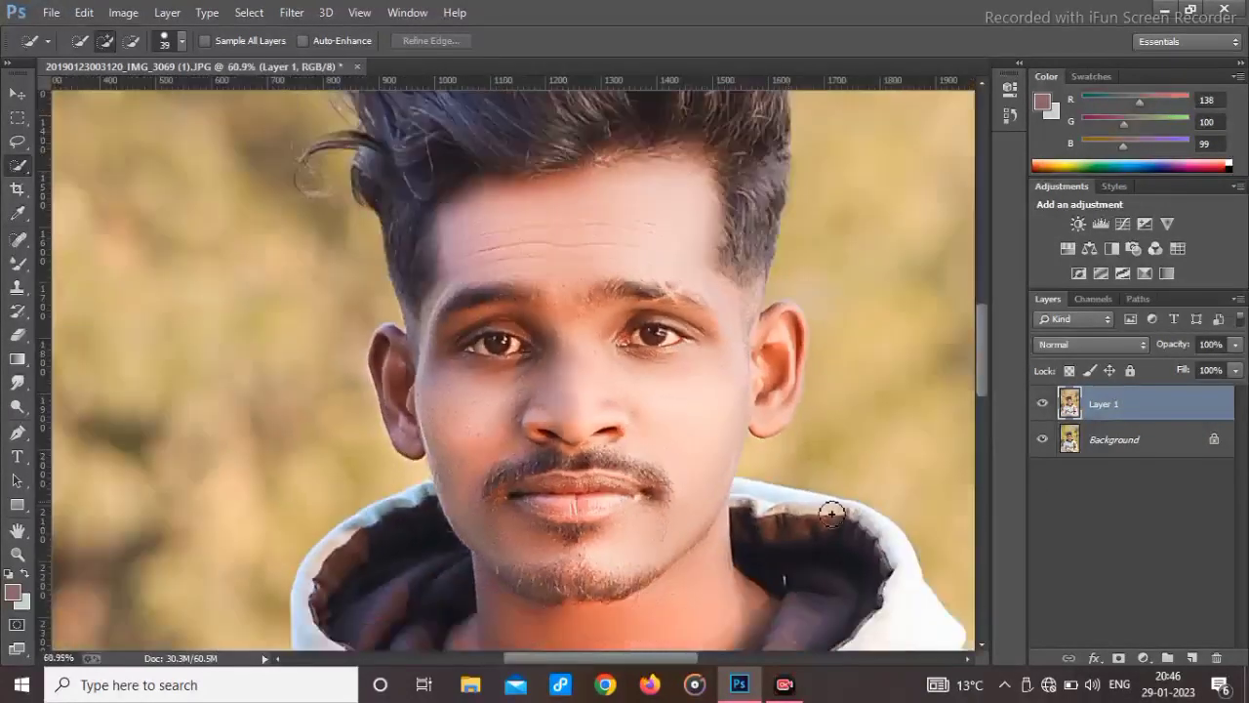
alt+click(1041, 441)
alt+click(1042, 441)
alt+click(1041, 441)
alt+click(1041, 441)
Fit the photo on screen and flatten the graded layer into the Background.
right_click(564, 387)
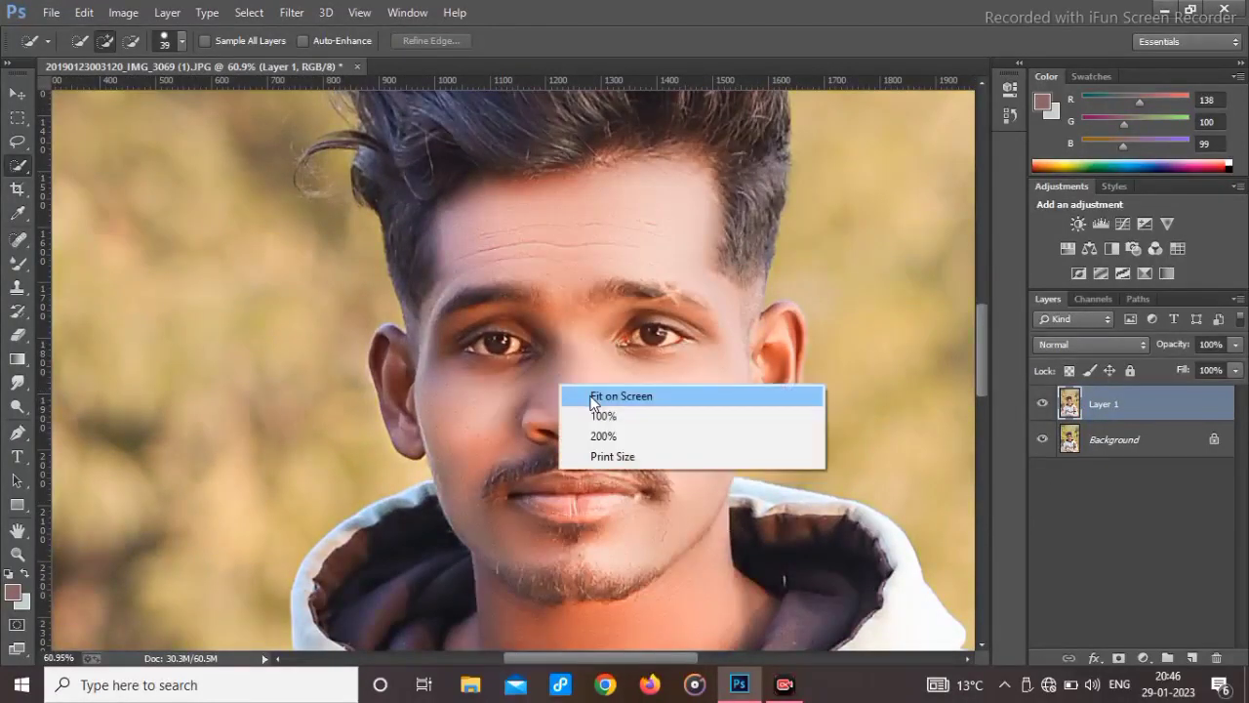
click(605, 393)
right_click(1128, 455)
click(1050, 597)
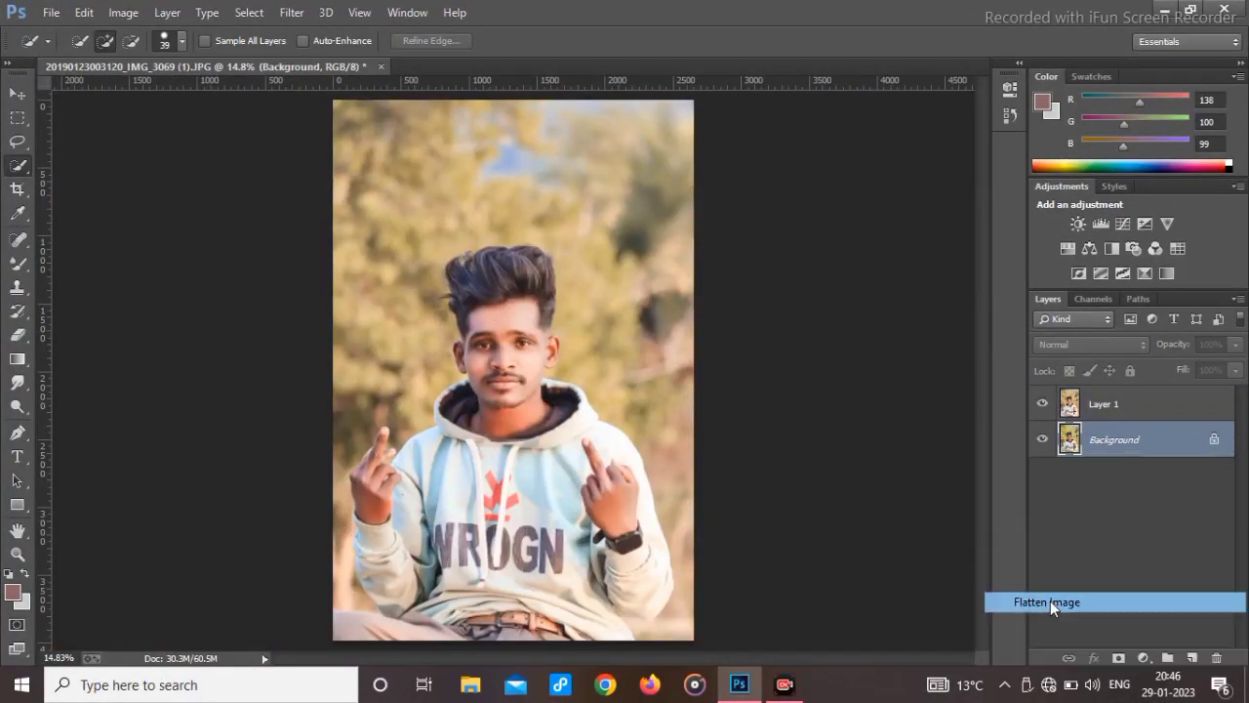
click(1142, 658)
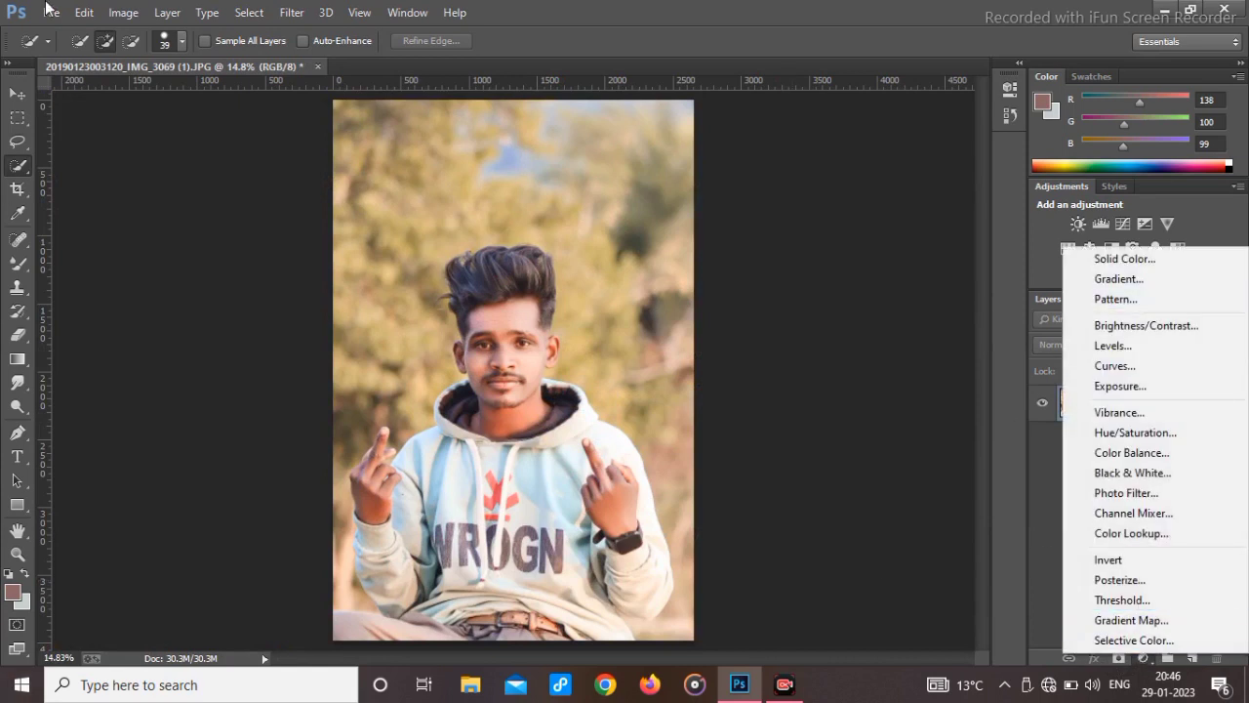
click(1011, 455)
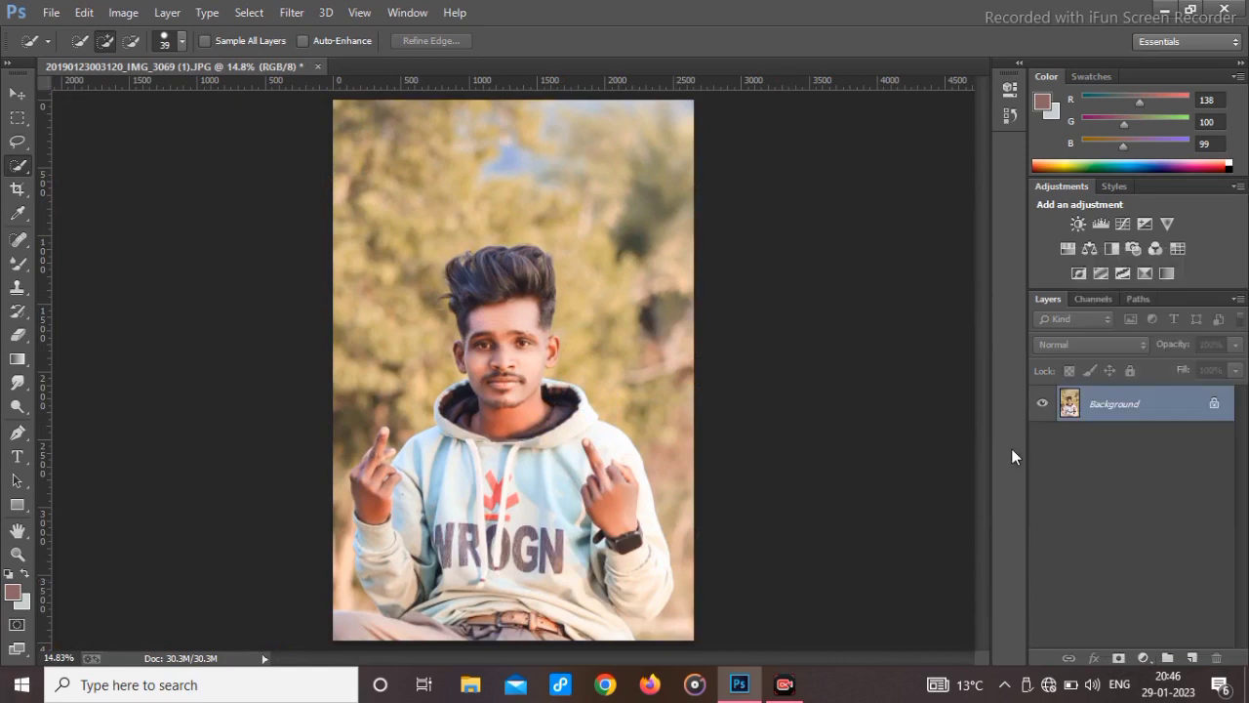
Open Color Efex Pro 4 on the flattened Background.
click(291, 12)
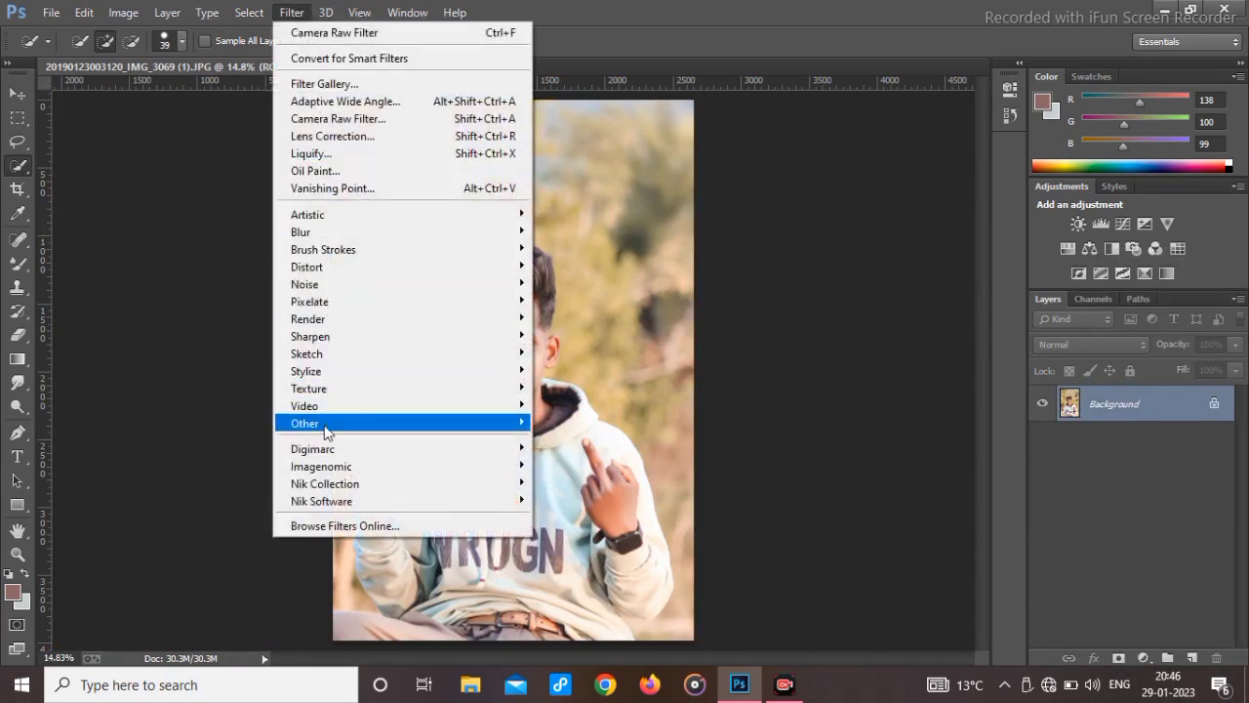
mouse_move(327, 483)
click(689, 484)
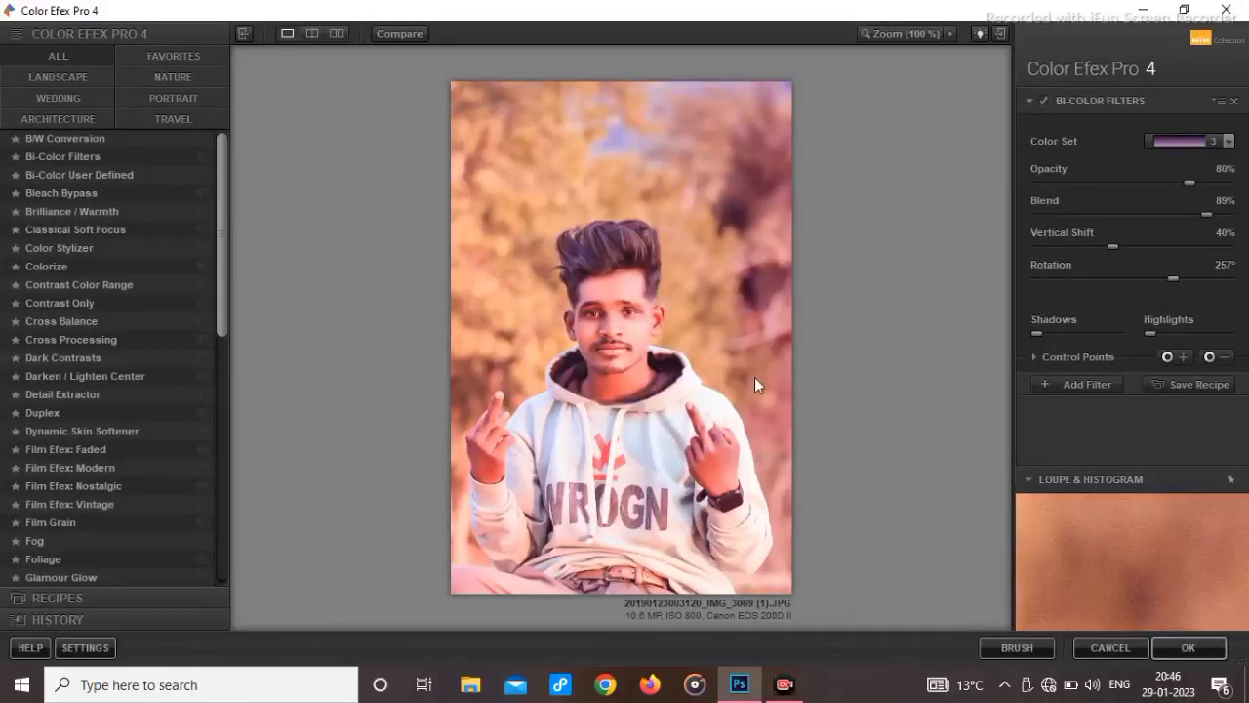
Try the Bi-Color Filters with the Violet/Pink 3 color set at 1% opacity, and remove the filter.
click(1227, 141)
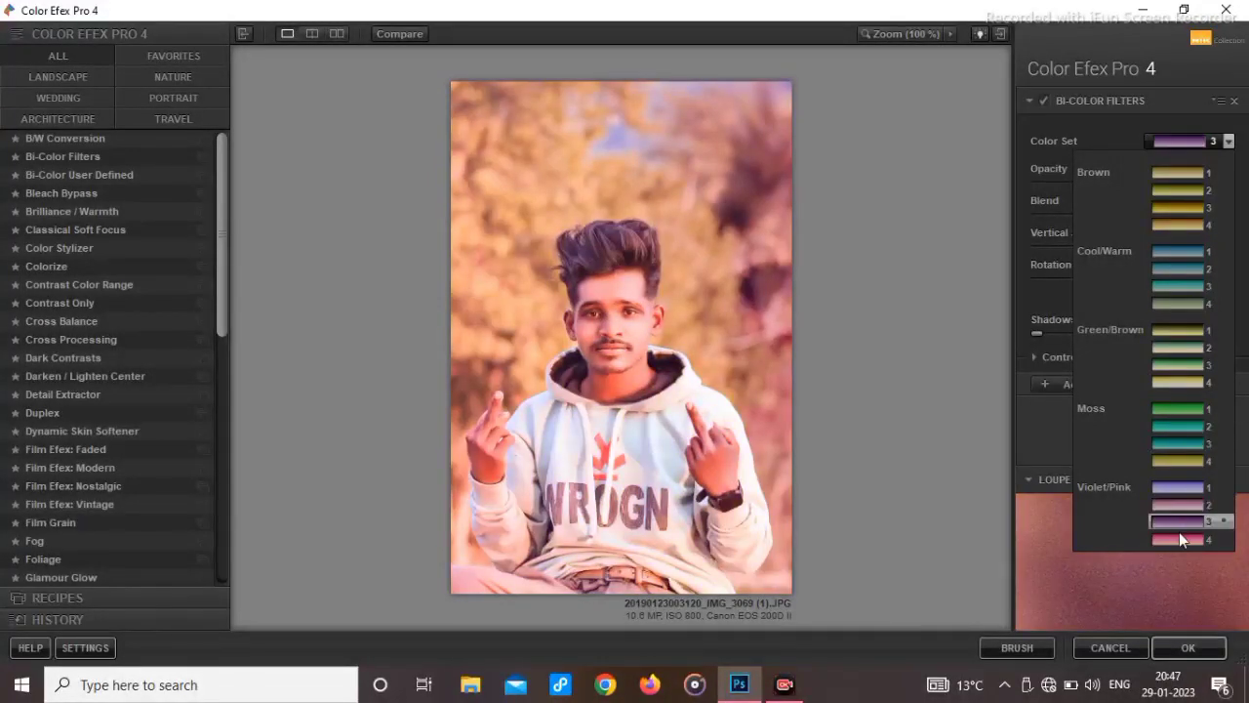
click(1180, 519)
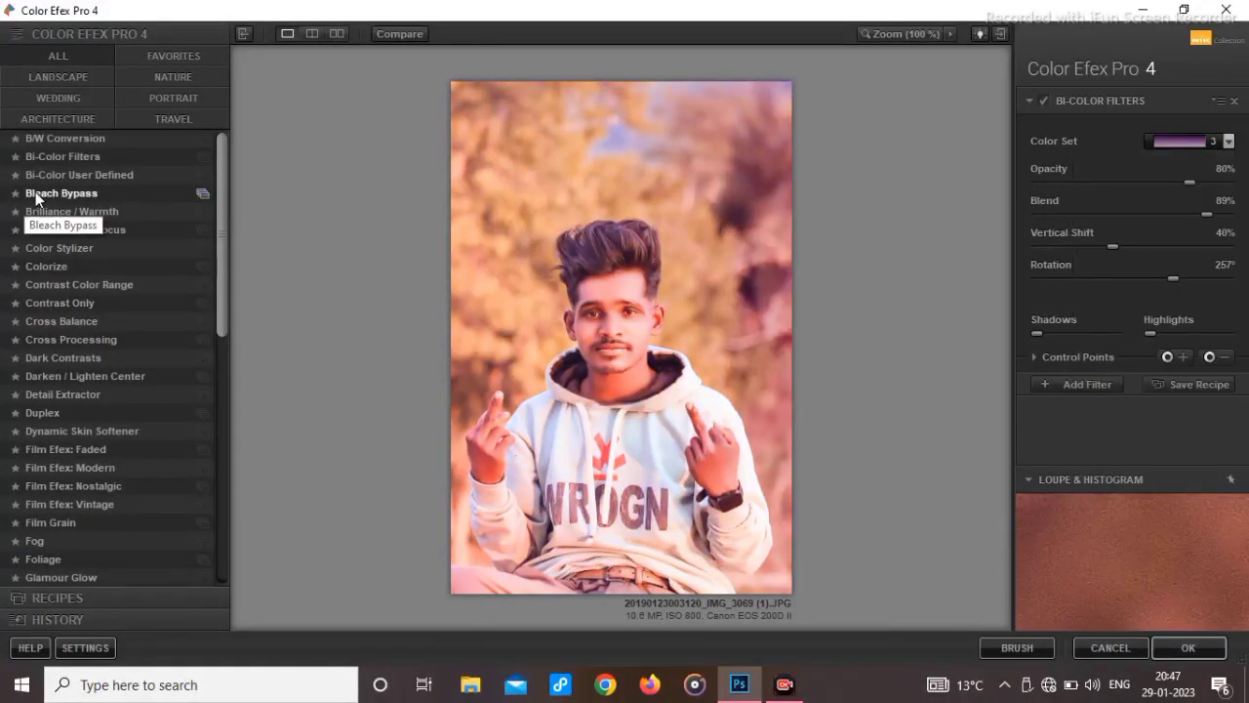
drag(1185, 183, 1037, 198)
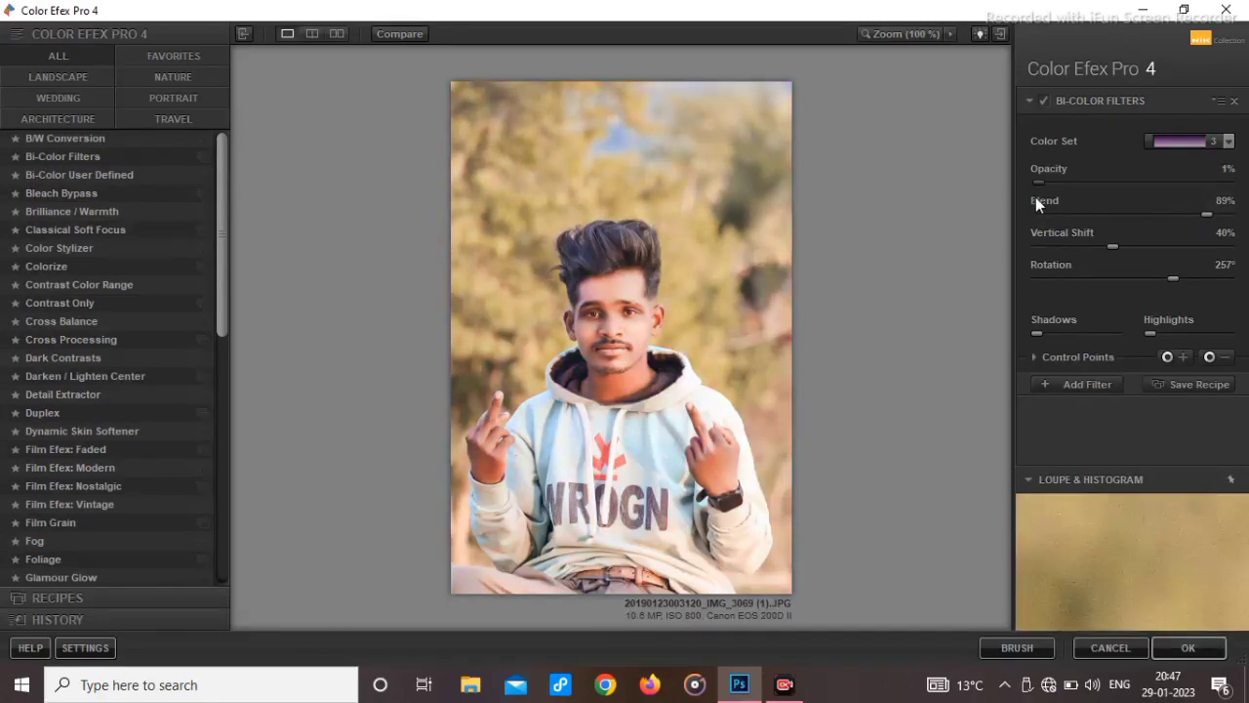
click(1234, 101)
Add the Foliage filter with Method 1 and apply it to the photo.
click(35, 562)
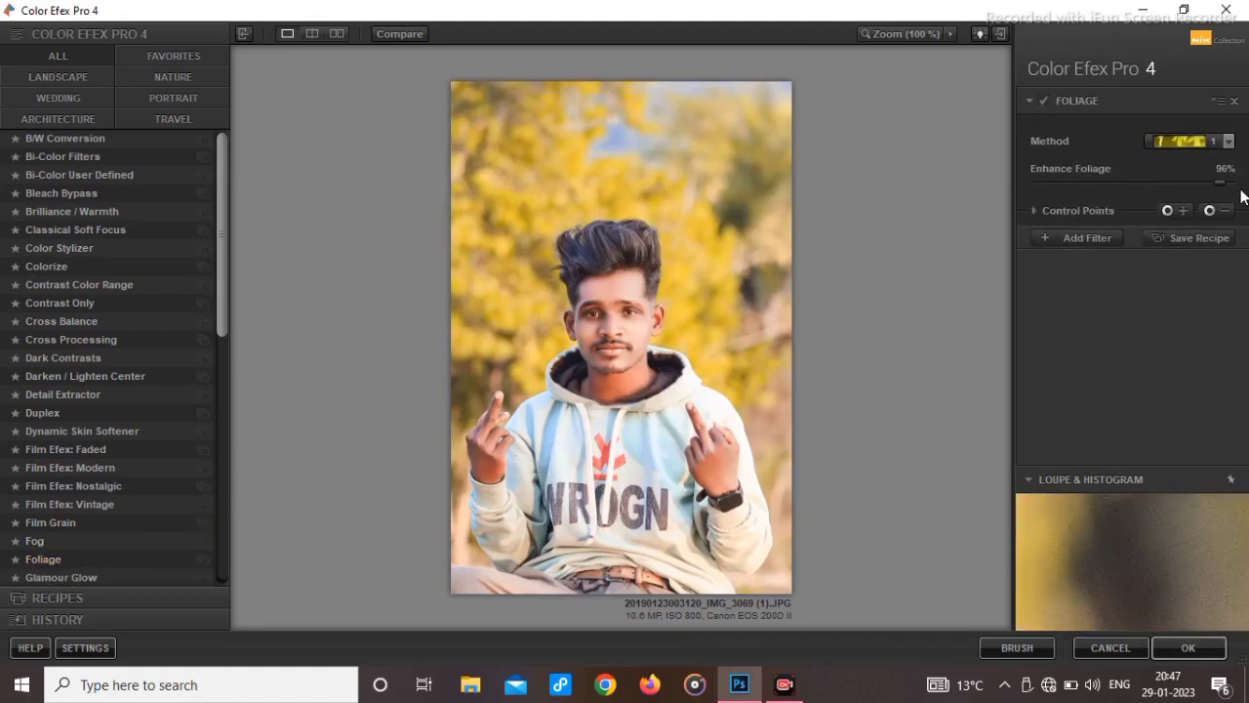
click(1174, 149)
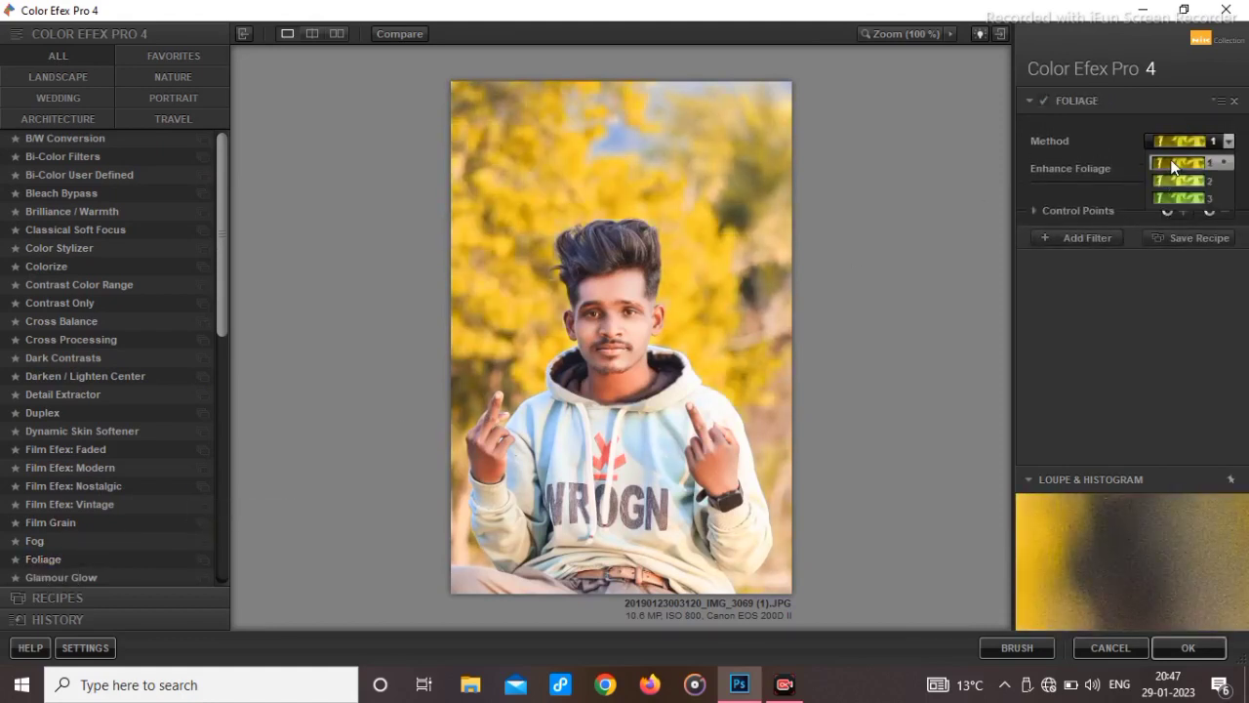
click(1173, 164)
click(1173, 649)
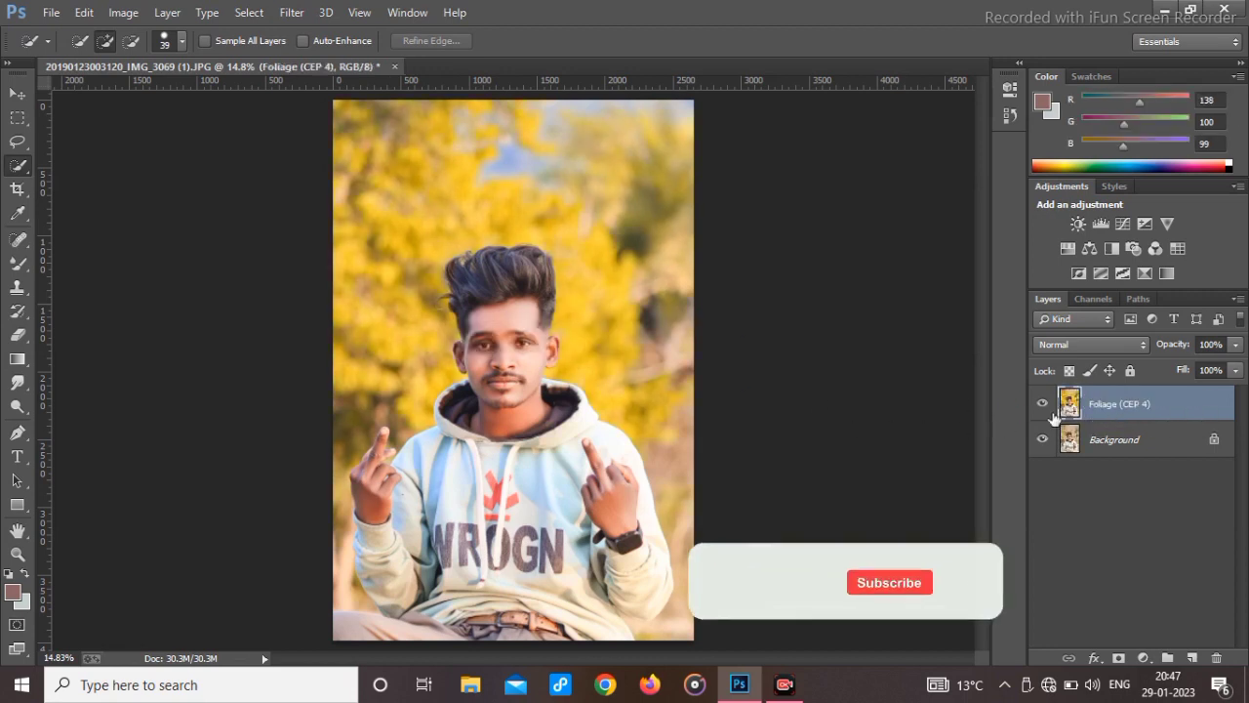
Compare the photo with and without the Foliage layer.
click(1043, 410)
click(1043, 405)
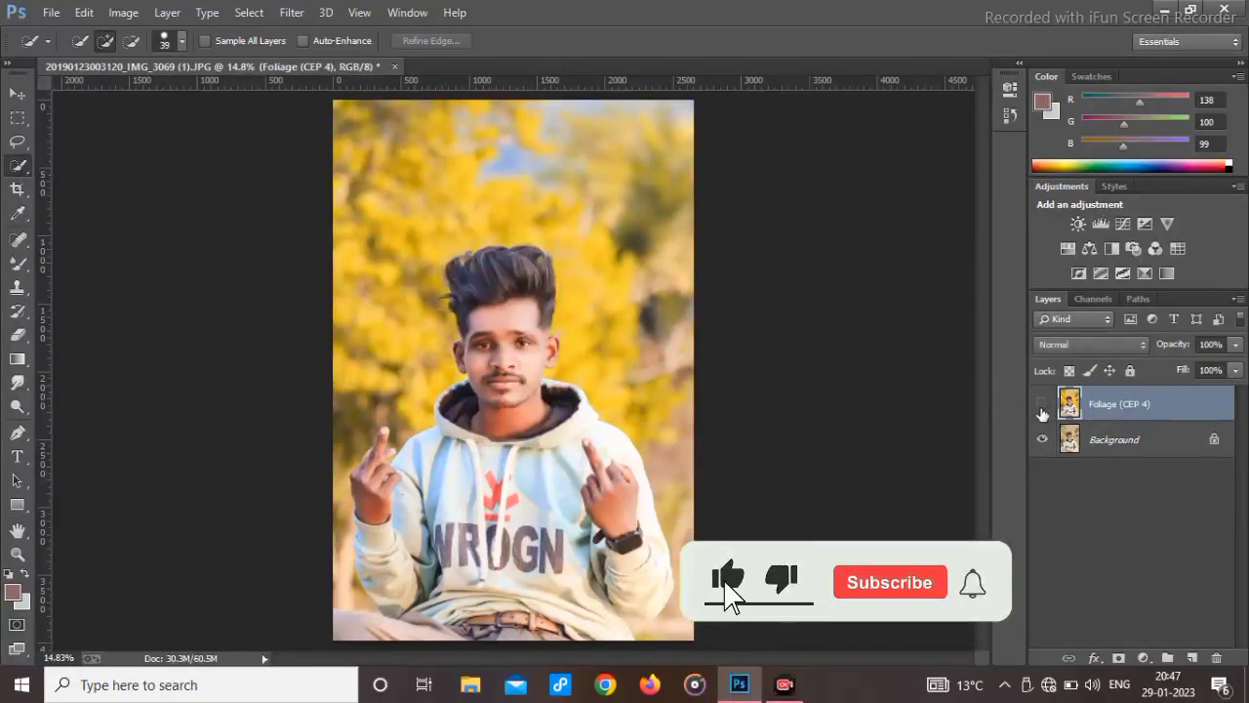
click(1043, 408)
Set the Foliage layer's opacity to 53% and flatten it into the Background.
drag(1171, 345, 1138, 344)
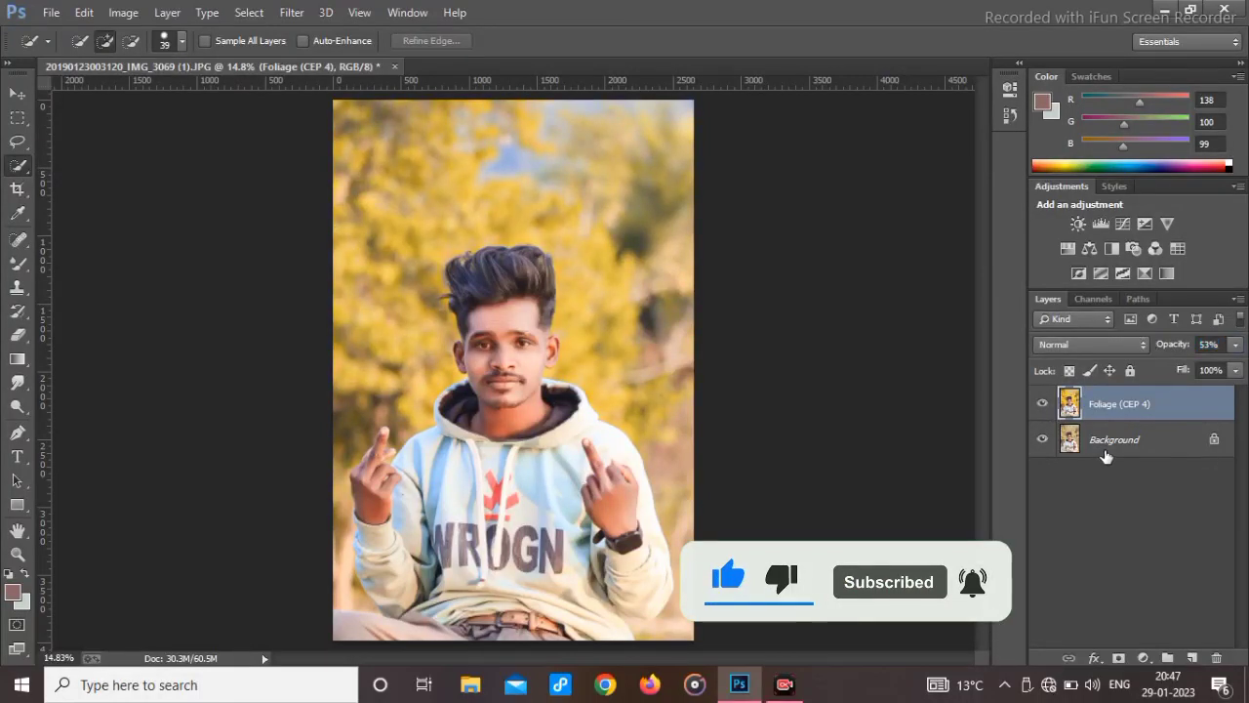
right_click(1105, 455)
click(1033, 600)
Add a Color Balance adjustment layer and shift its Midtones, with Magenta/Green -17 and Yellow/Blue +4.
click(1144, 657)
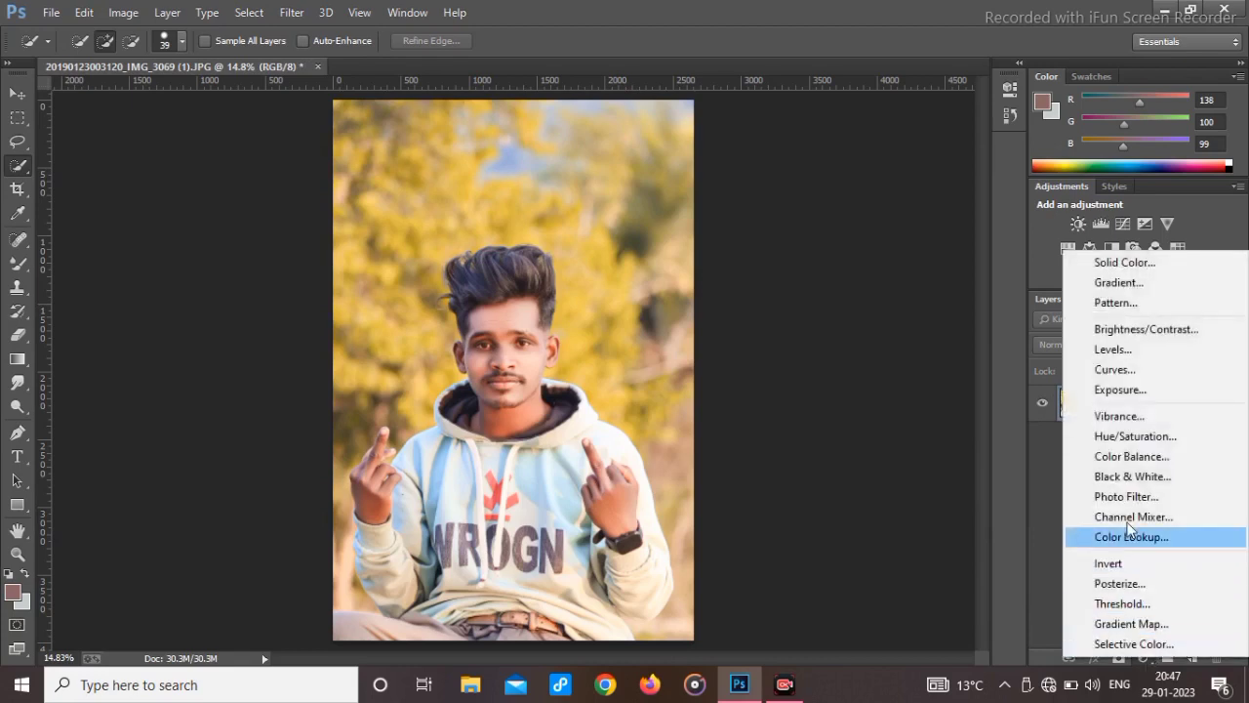
click(1131, 455)
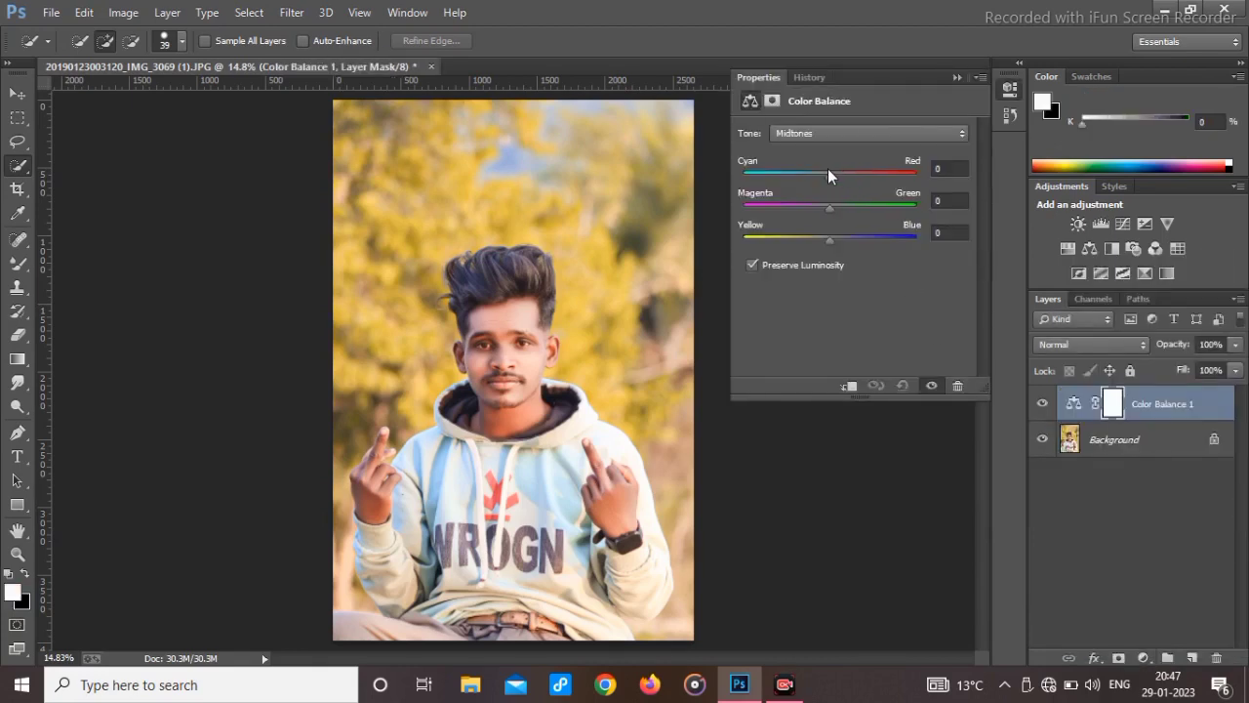
drag(846, 168, 831, 239)
Set the Color Balance Highlights to Cyan/Red -2 and Yellow/Blue +1, and flatten the adjustment into the Background.
click(843, 133)
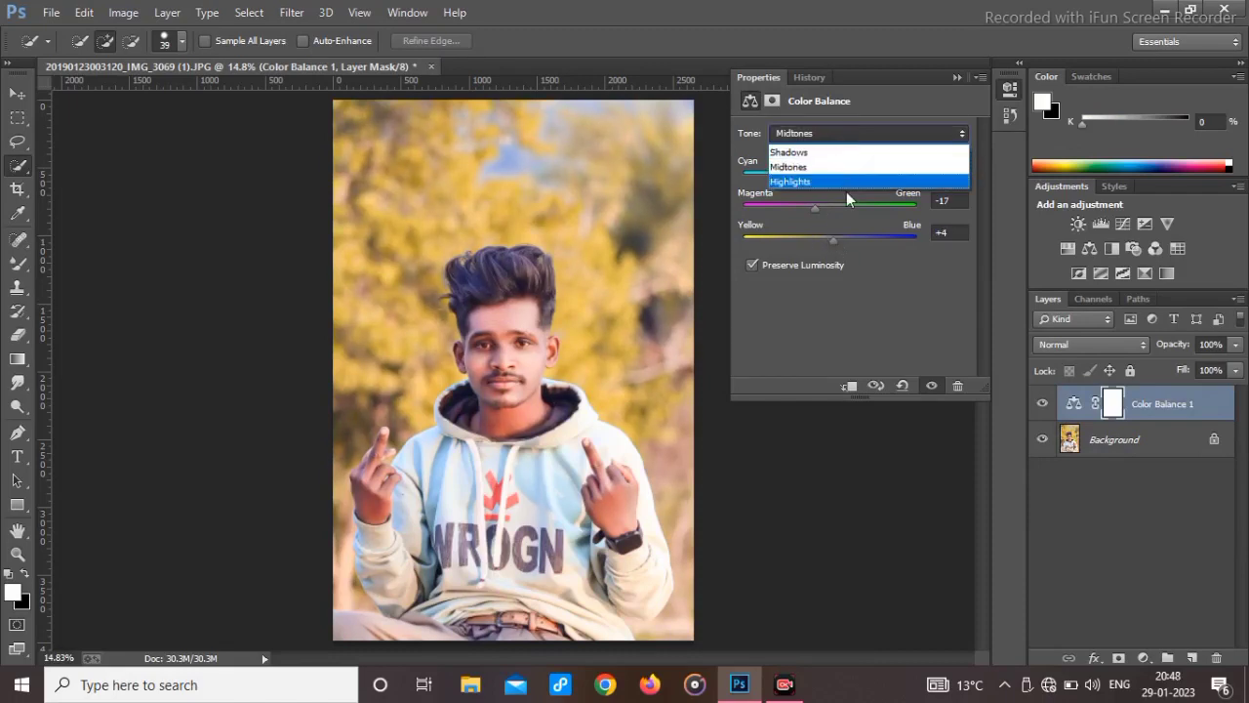
click(823, 181)
mouse_move(830, 174)
mouse_down()
mouse_move(841, 178)
mouse_move(817, 171)
mouse_up()
mouse_move(829, 239)
mouse_down()
mouse_move(814, 240)
mouse_move(841, 245)
mouse_up()
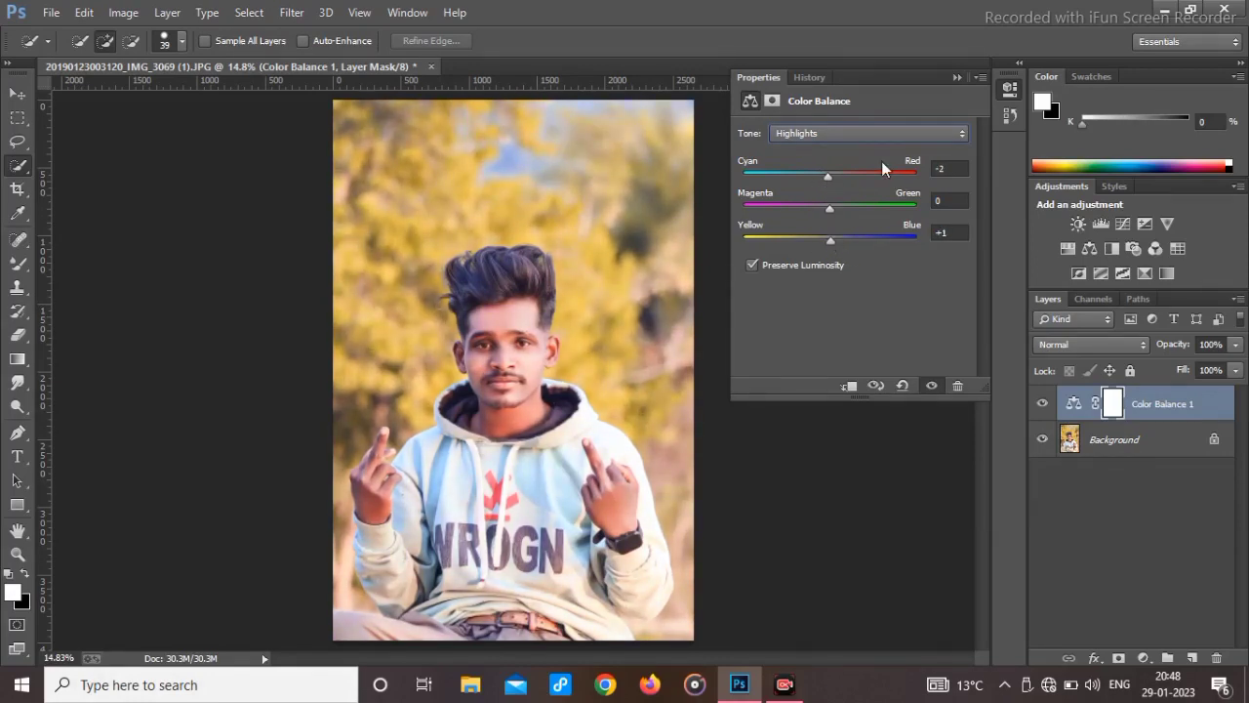
click(960, 79)
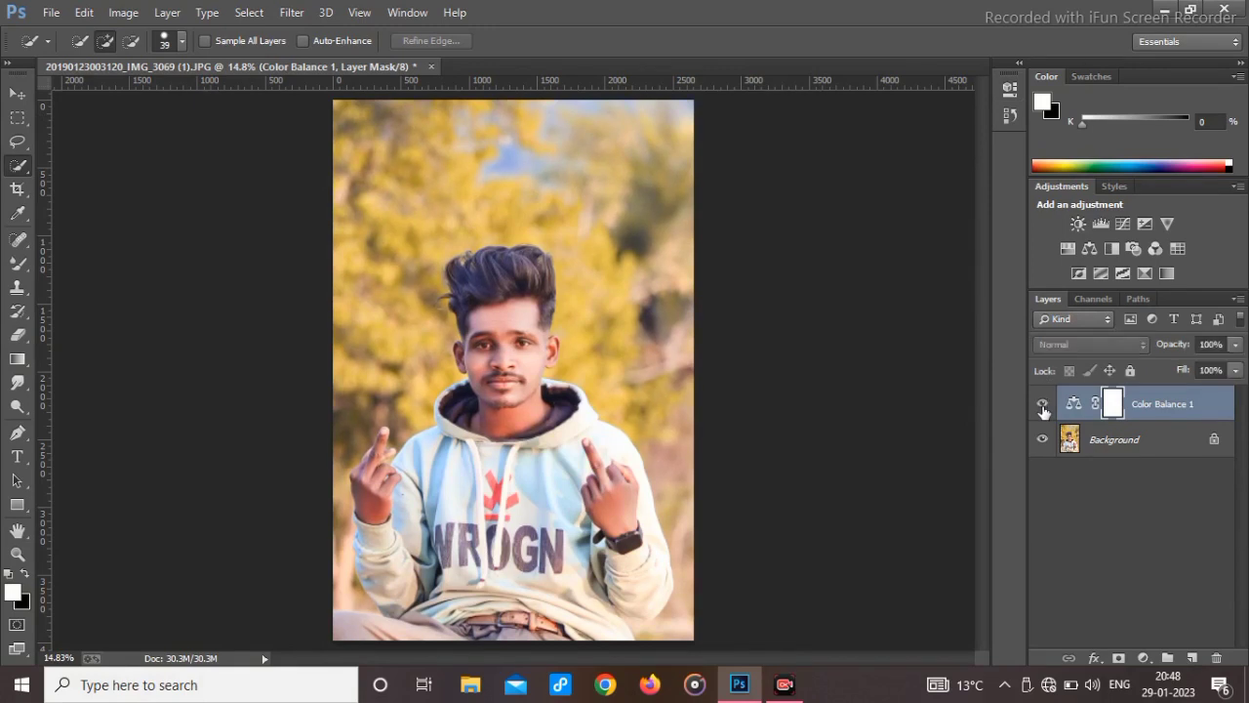
right_click(1122, 441)
click(1093, 596)
Add a Selective Color adjustment layer and adjust the ink sliders of the Reds.
click(1145, 643)
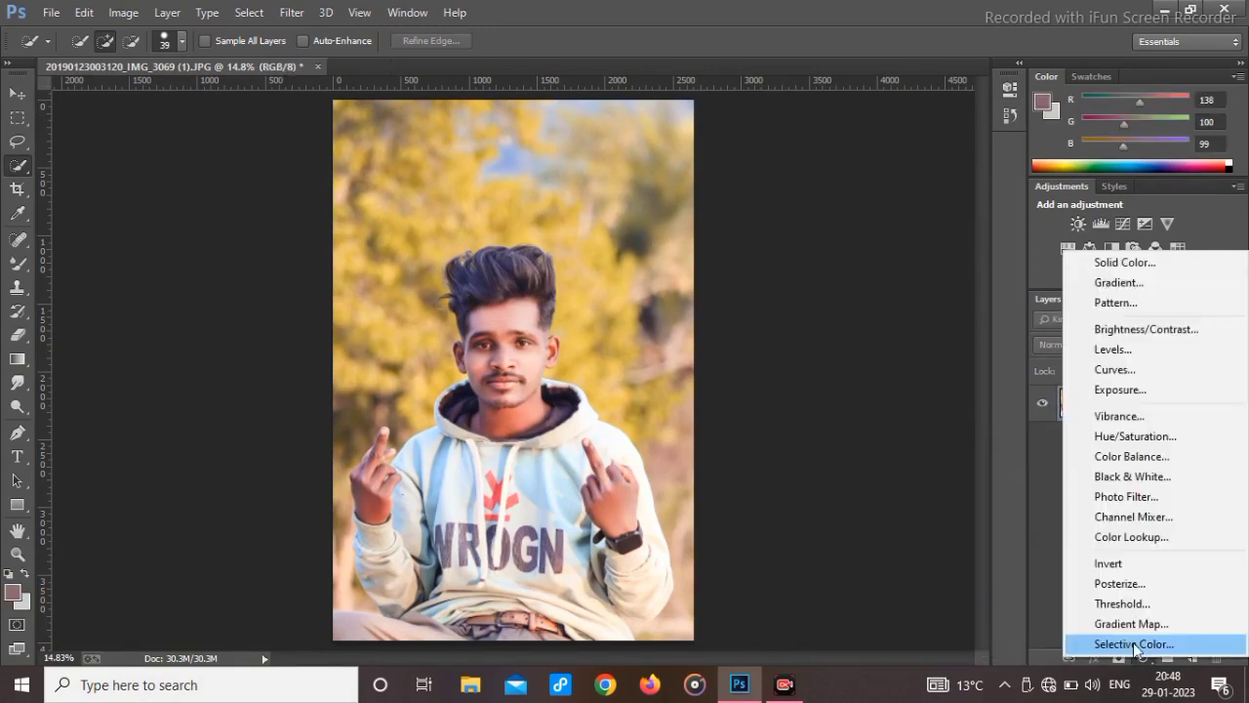
click(1122, 642)
drag(859, 194, 864, 243)
Set the Selective Color Yellows to Cyan +24% and adjust their Magenta and Yellow amounts.
click(816, 159)
click(828, 179)
drag(953, 199, 921, 195)
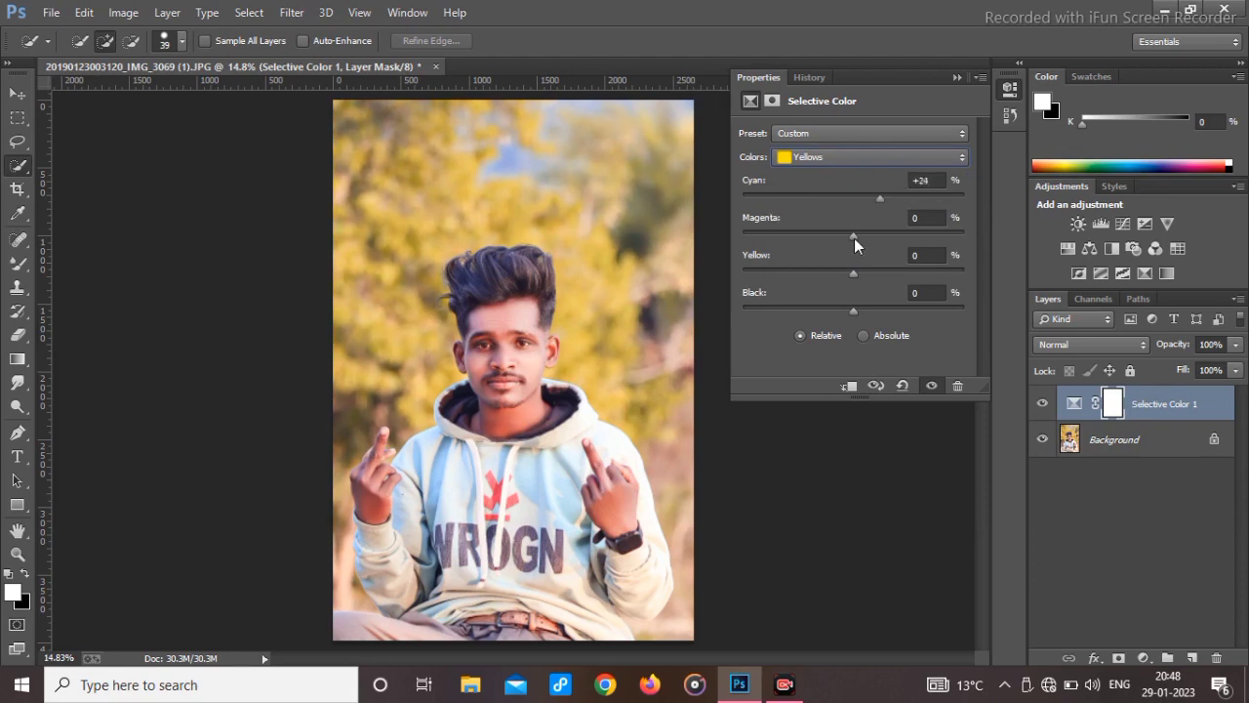
drag(799, 238, 890, 238)
drag(854, 272, 807, 263)
Set the Selective Color Whites to Cyan +54%, Magenta -20%, Yellow -25% and Black +6%.
click(847, 160)
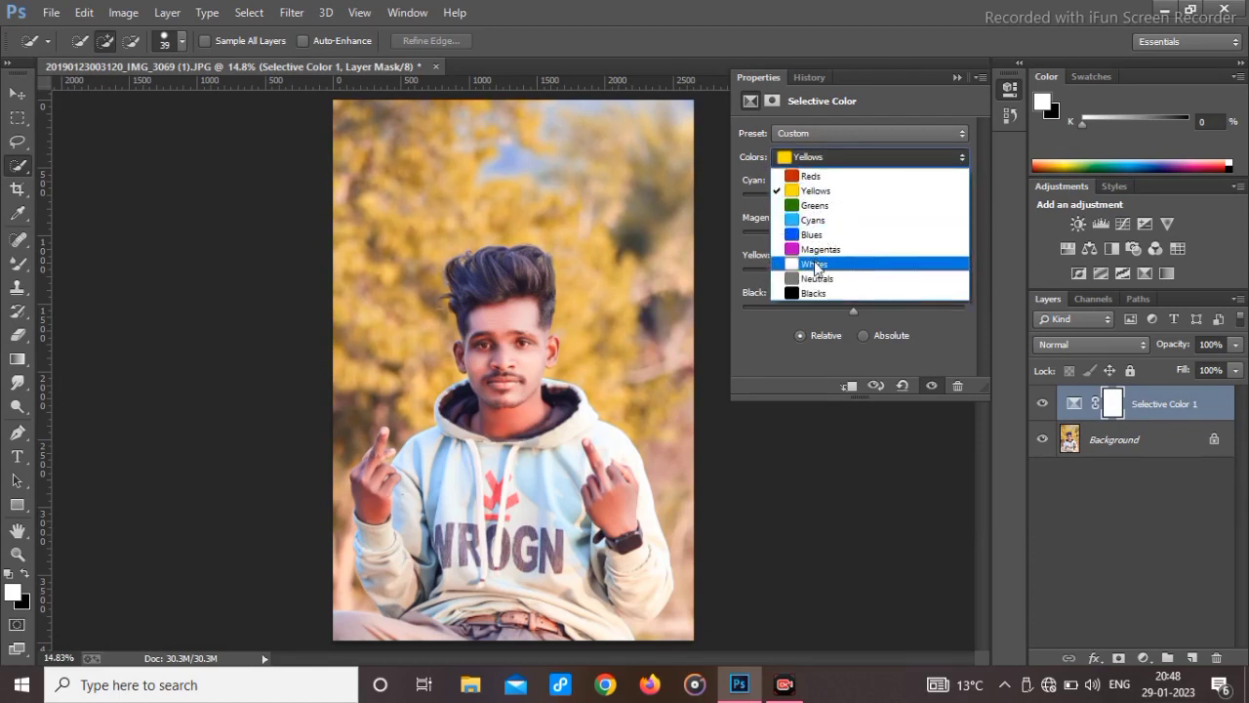
click(816, 265)
drag(924, 193, 951, 202)
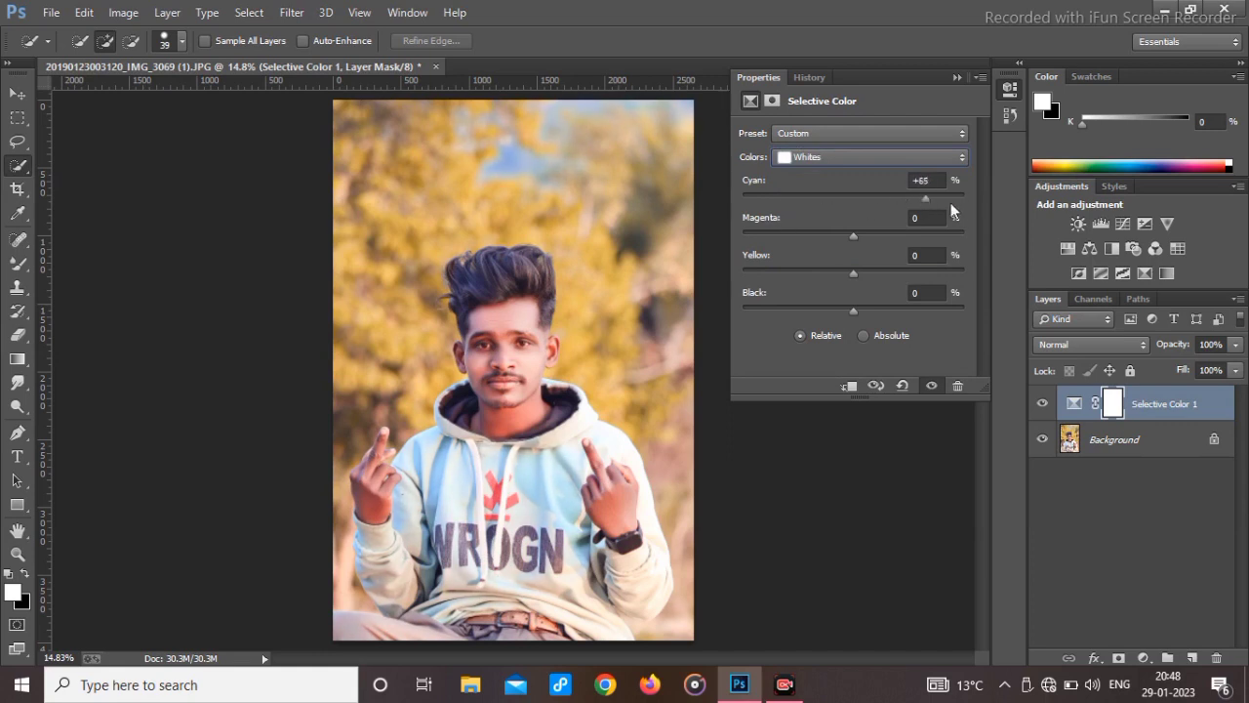
drag(876, 209, 913, 208)
drag(823, 237, 862, 312)
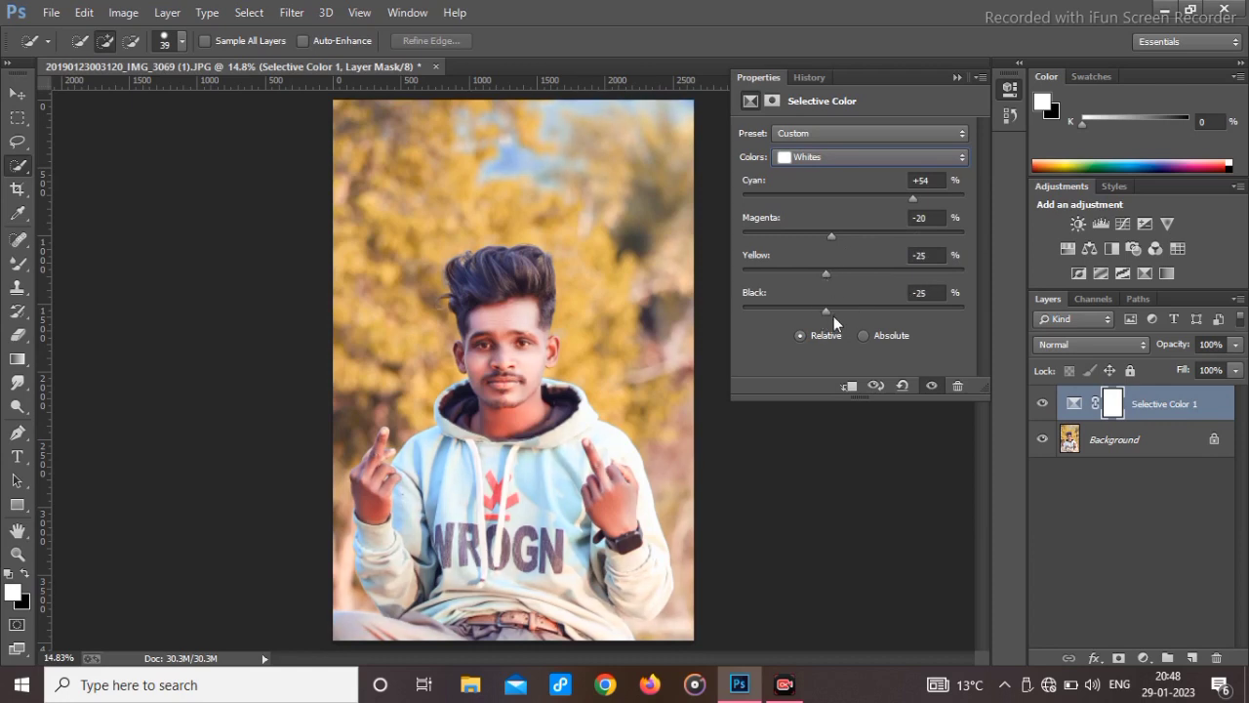
Clear the stray selection on the hair, examine the Selective Color result up close on the face, and fit the photo on screen.
click(542, 271)
scroll(497, 358, up, 5)
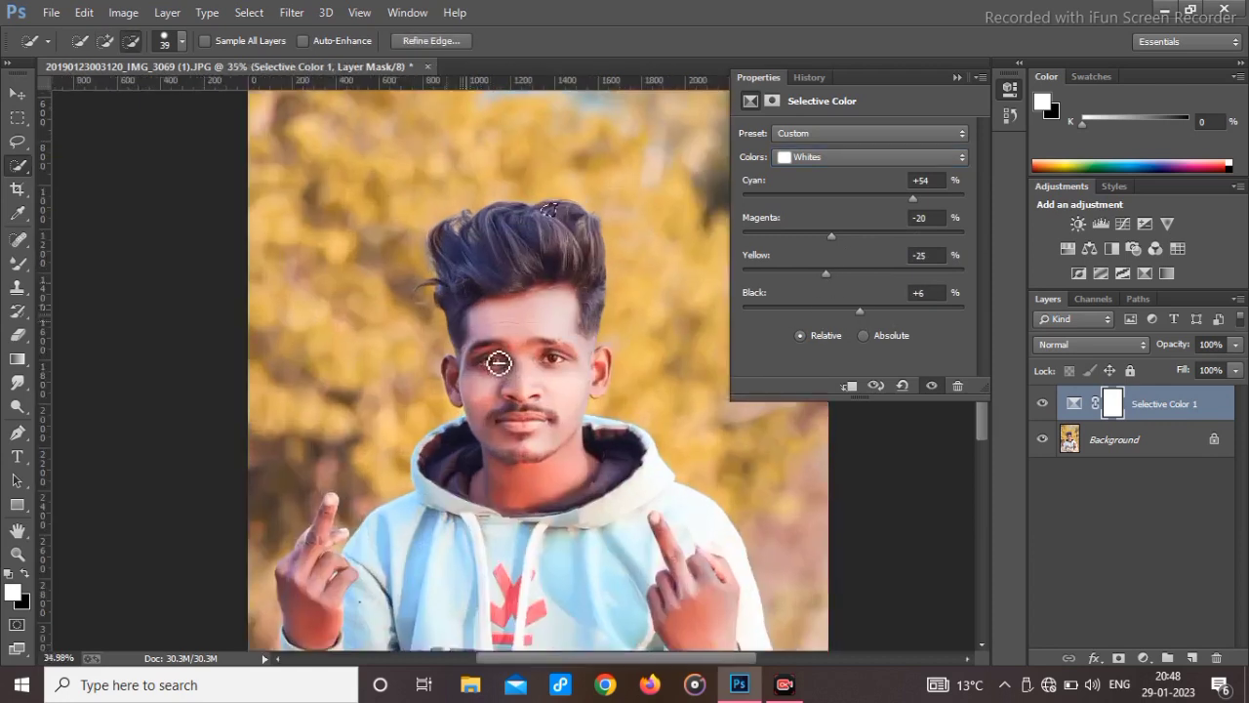
key(ctrl+d)
scroll(549, 455, up, 4)
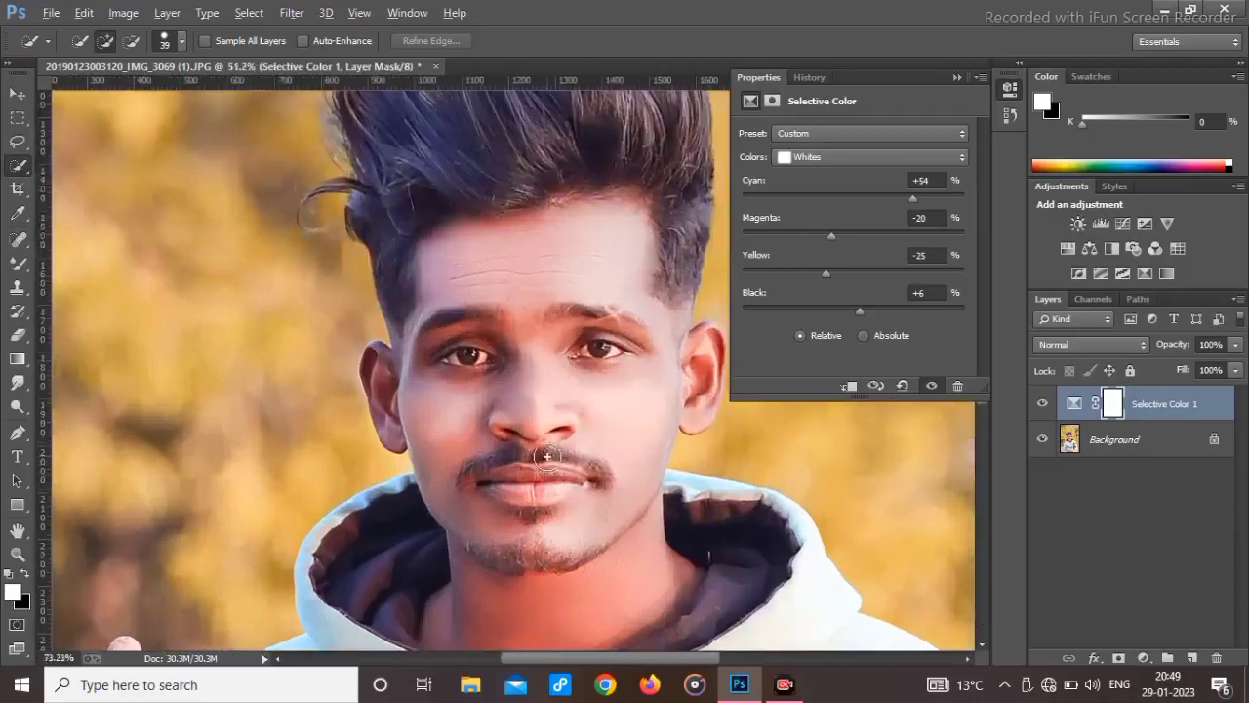
scroll(549, 455, up, 1)
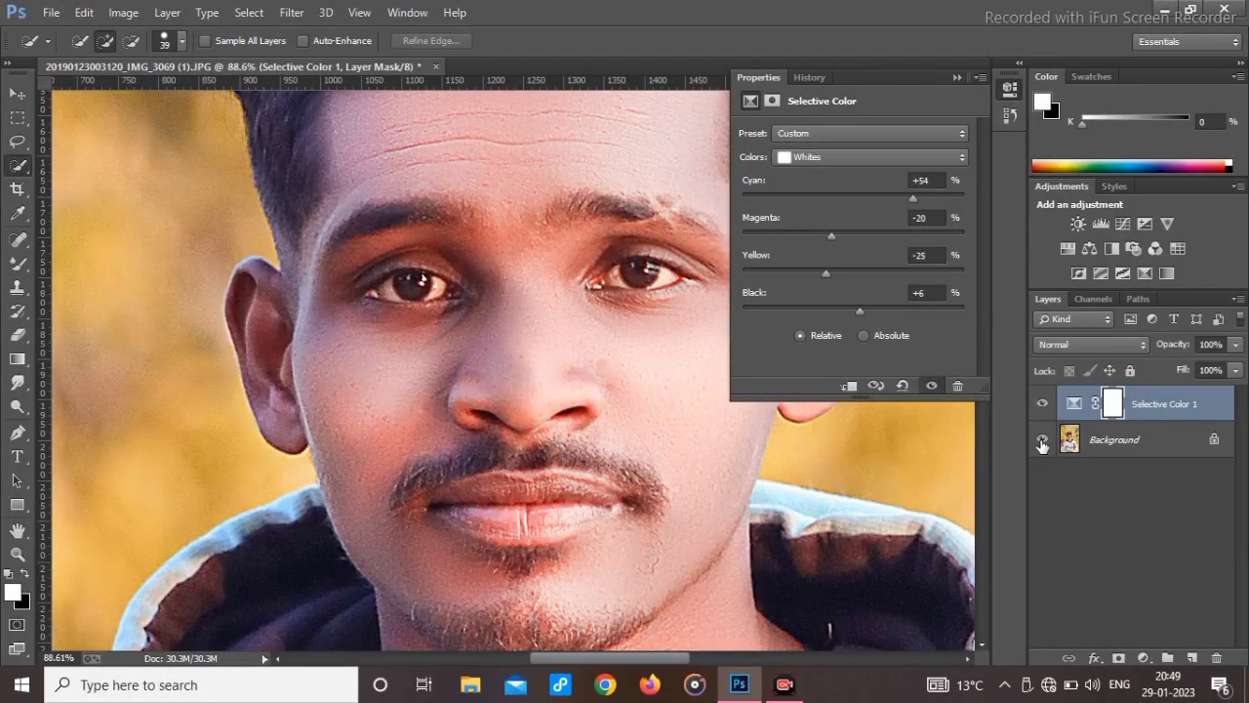
click(958, 76)
right_click(687, 217)
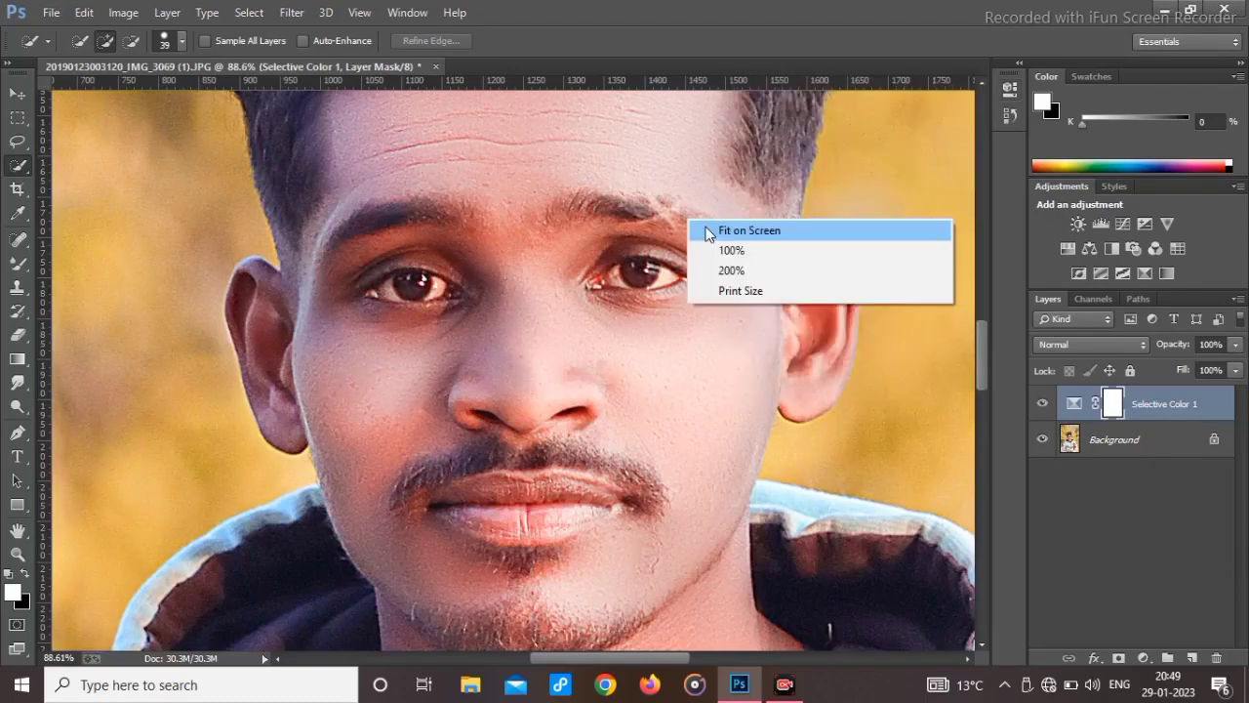
click(731, 231)
Flatten the Selective Color adjustment into the Background and save the photo as a new JPEG file.
right_click(1101, 438)
click(1025, 584)
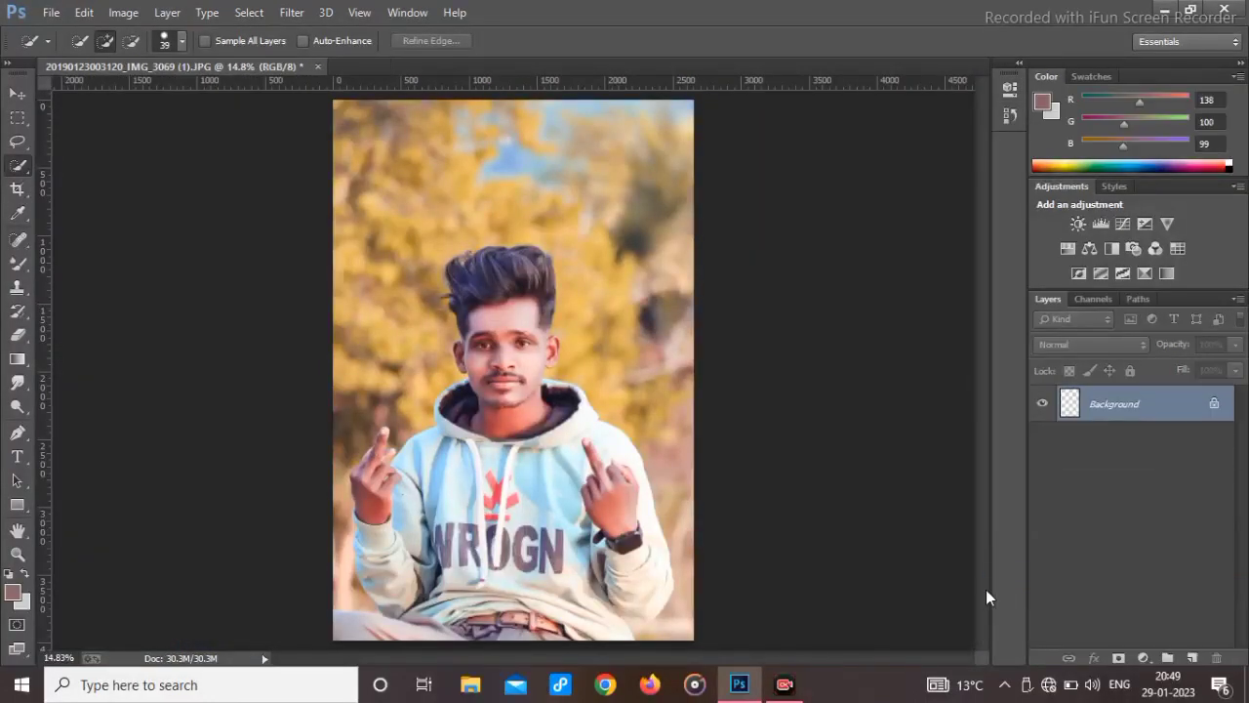
key(ctrl+shift+s)
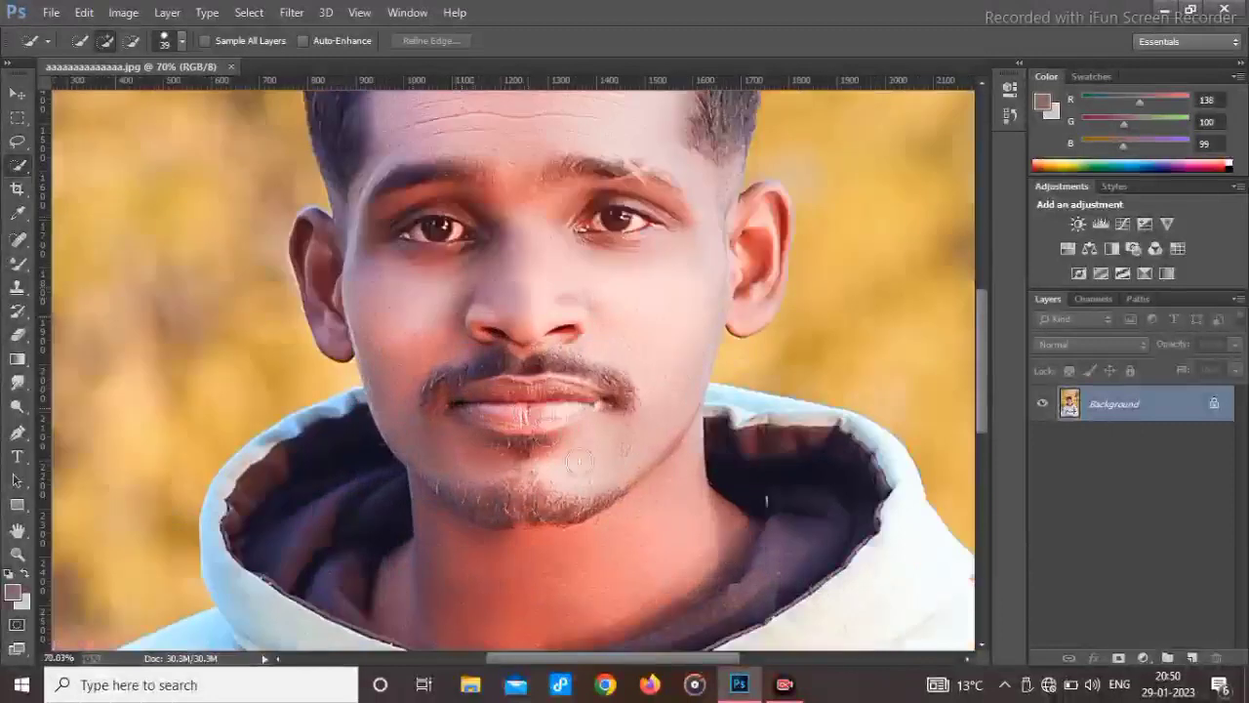
Create a new empty layer and sample the pink skin tone (RGB 223, 158, 162) from the cheek for the Brush tool.
click(1192, 658)
scroll(328, 222, up, 2)
scroll(457, 285, up, 1)
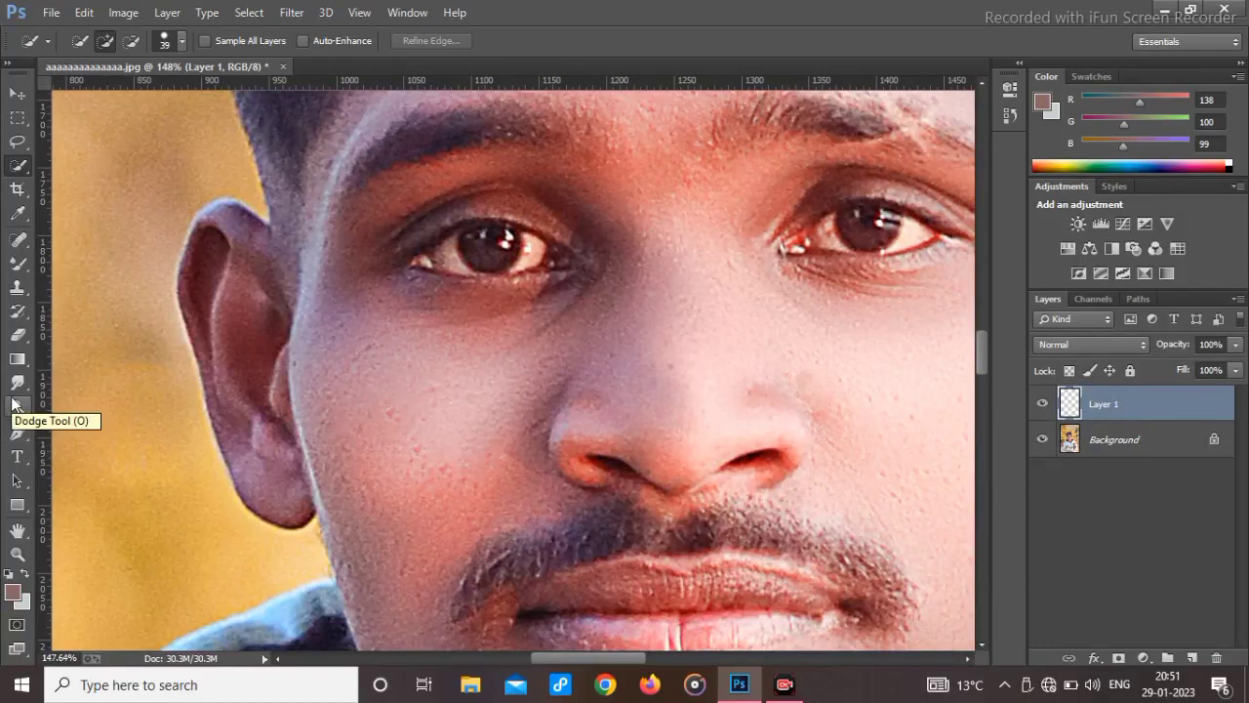
click(18, 262)
click(63, 260)
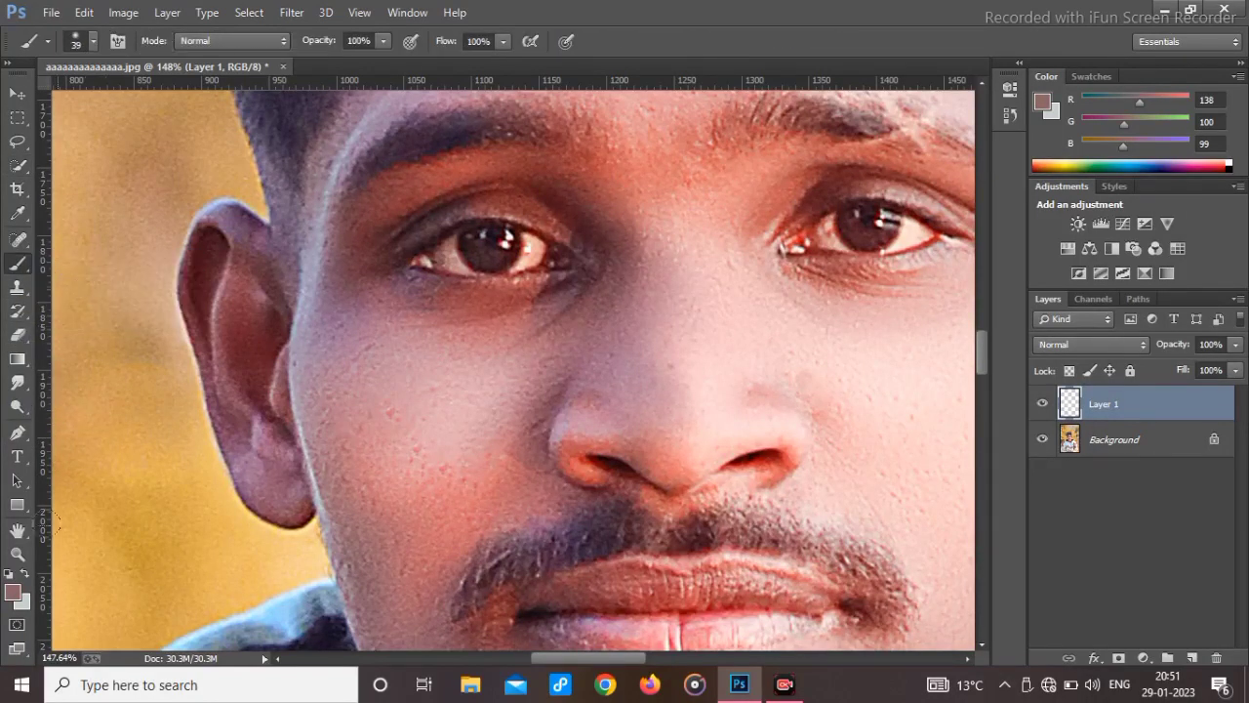
alt+click(410, 457)
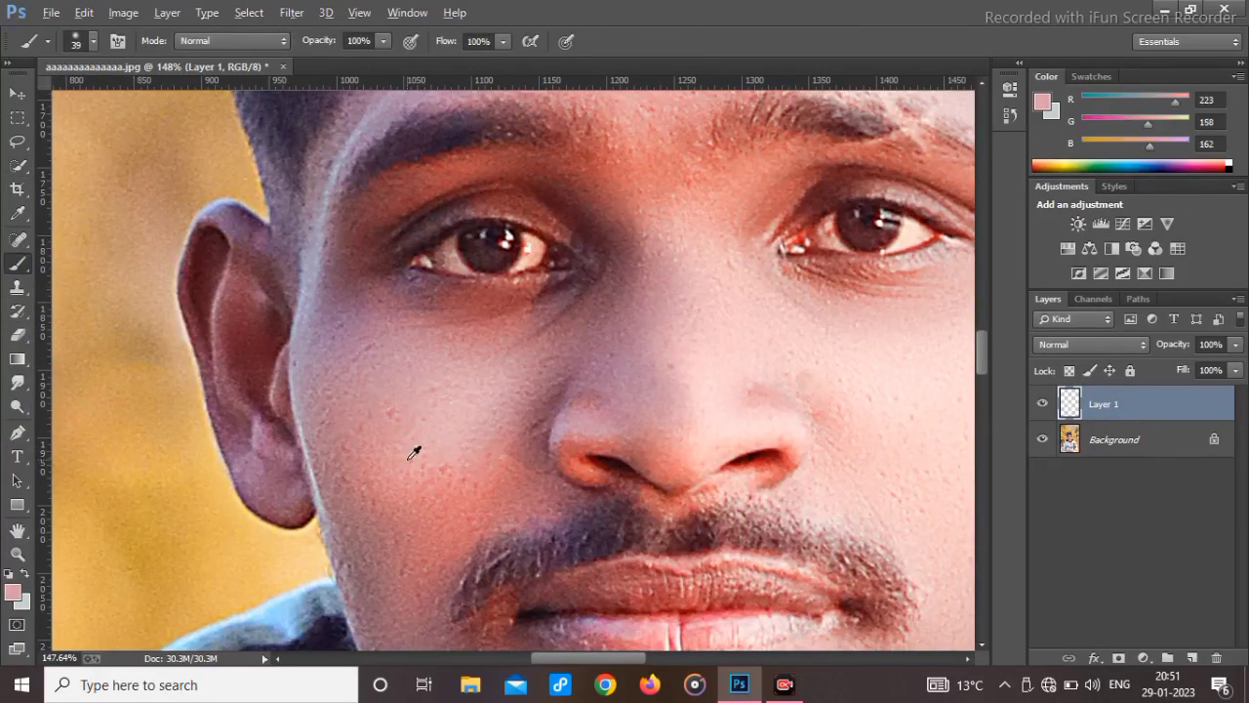
Paint over the irises of both eyes on Layer 1 with a size 15 brush in the sampled skin tone.
scroll(469, 301, up, 5)
scroll(525, 283, up, 2)
mouse_move(508, 354)
mouse_down()
mouse_move(440, 362)
mouse_move(457, 350)
mouse_up()
mouse_move(460, 191)
mouse_down()
mouse_move(525, 210)
mouse_move(551, 191)
mouse_move(528, 223)
mouse_move(464, 219)
mouse_move(446, 187)
mouse_up()
scroll(645, 366, down, 5)
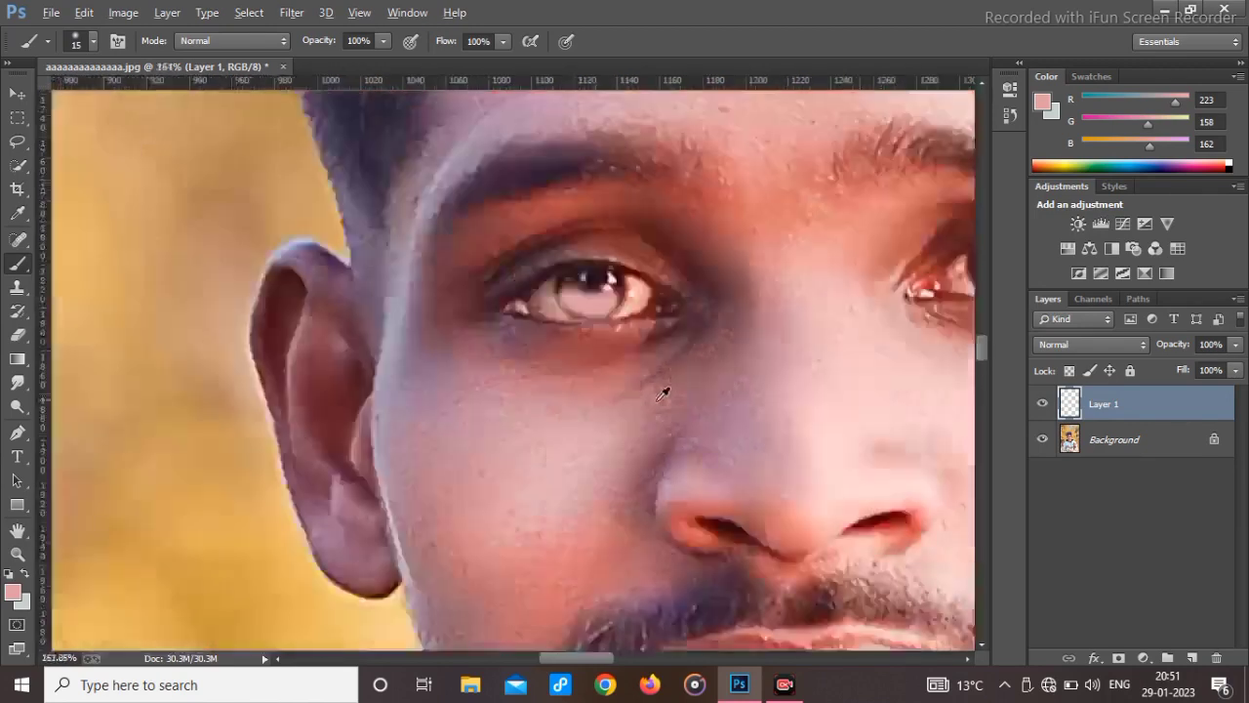
scroll(460, 413, up, 1)
scroll(728, 349, up, 5)
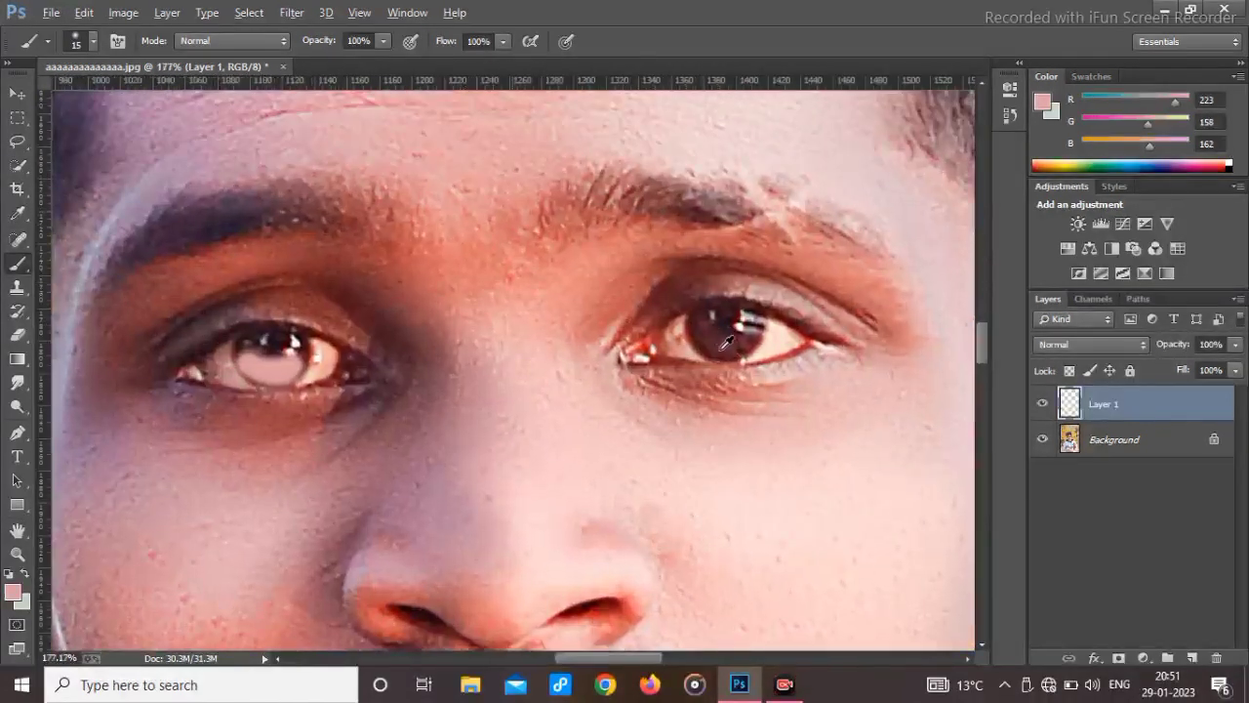
mouse_move(686, 337)
mouse_down()
mouse_move(683, 323)
mouse_move(703, 352)
mouse_move(757, 359)
mouse_move(768, 330)
mouse_move(674, 327)
mouse_up()
Lower Layer 1's opacity to 29% and check the tinted eyes against the whole face.
scroll(674, 332, down, 8)
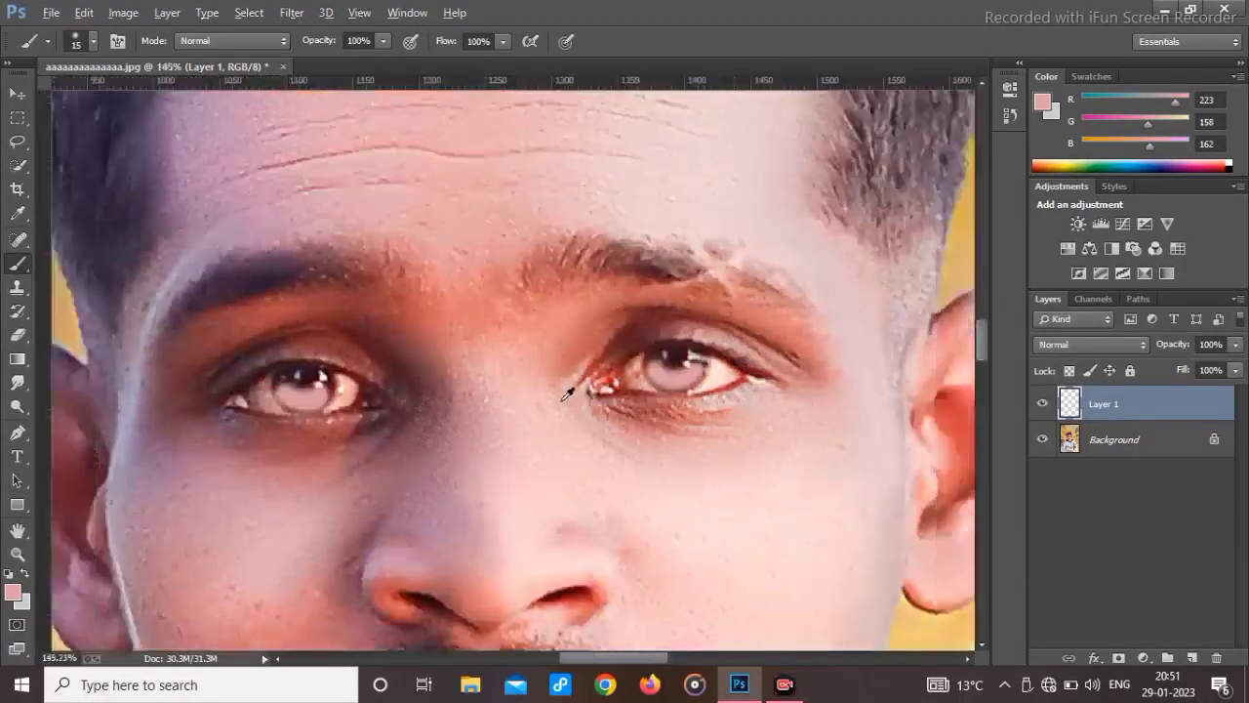
scroll(542, 436, down, 1)
drag(1176, 344, 1119, 336)
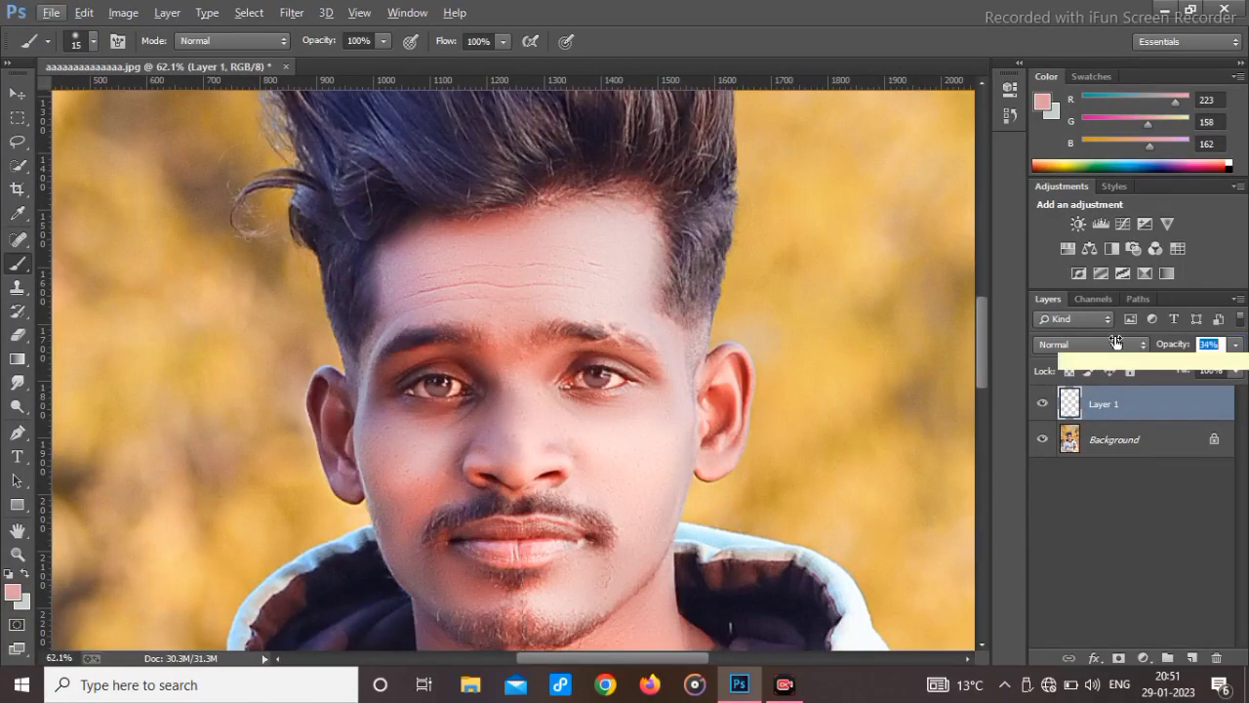
scroll(595, 426, down, 5)
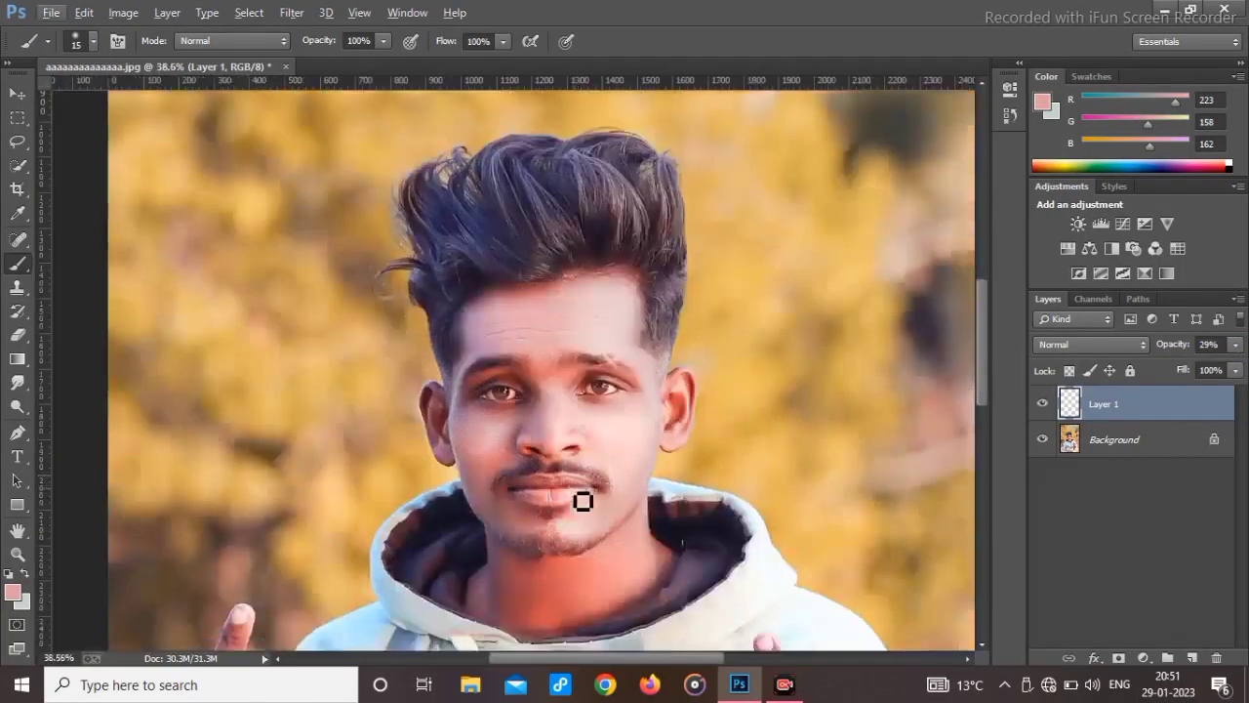
scroll(583, 502, down, 3)
scroll(566, 411, up, 5)
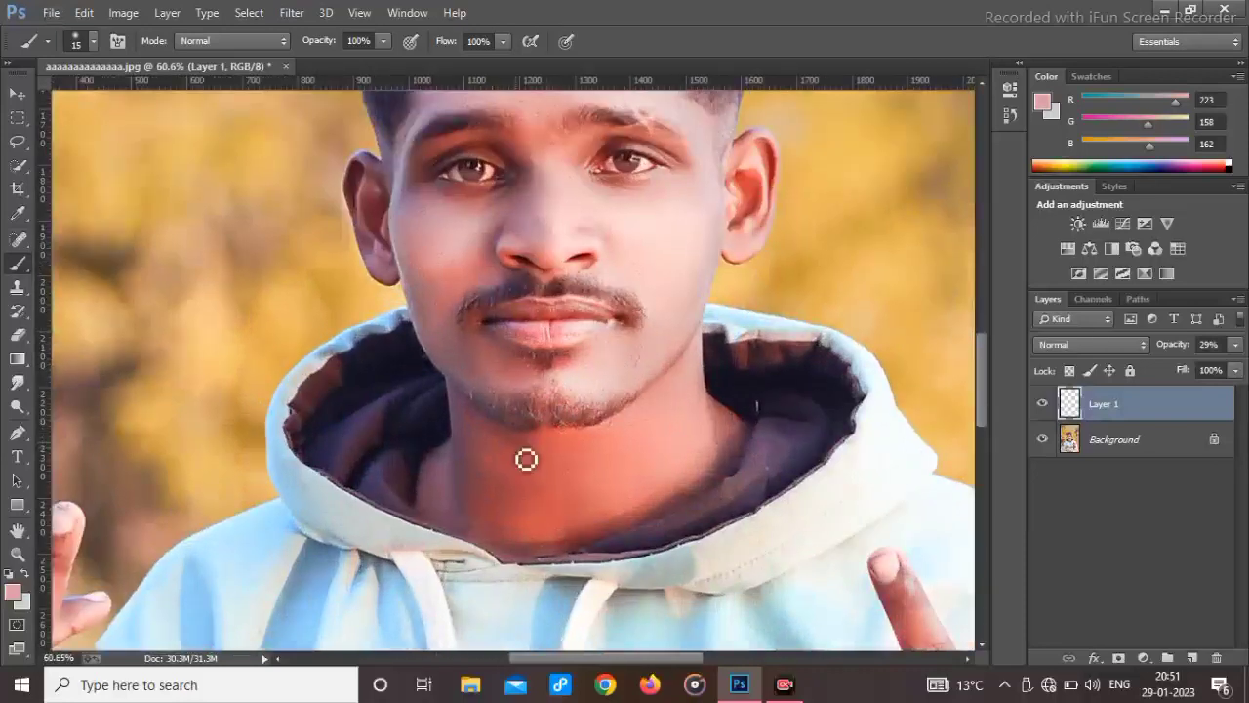
Flatten the eye tint layer into the Background.
right_click(521, 393)
click(576, 395)
right_click(1079, 444)
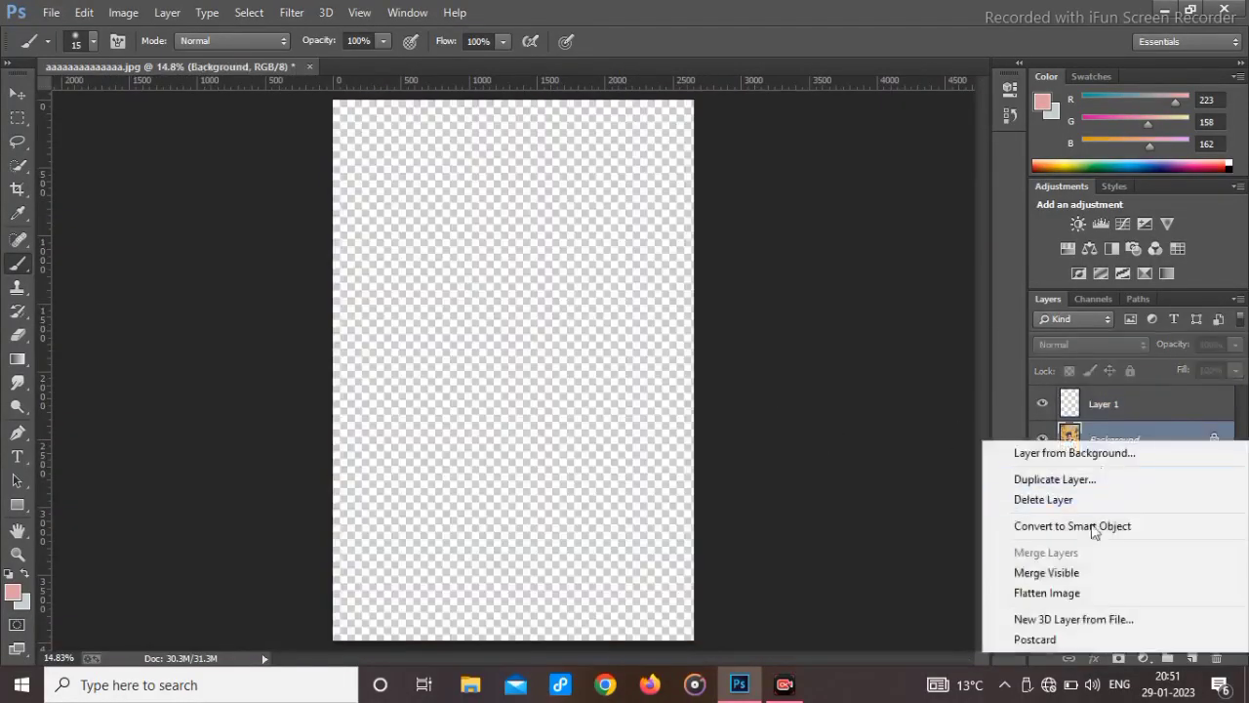
click(1034, 588)
Create a new empty layer and sample the hoodie's light blue (RGB 206, 246, 255) as the foreground color.
click(1192, 658)
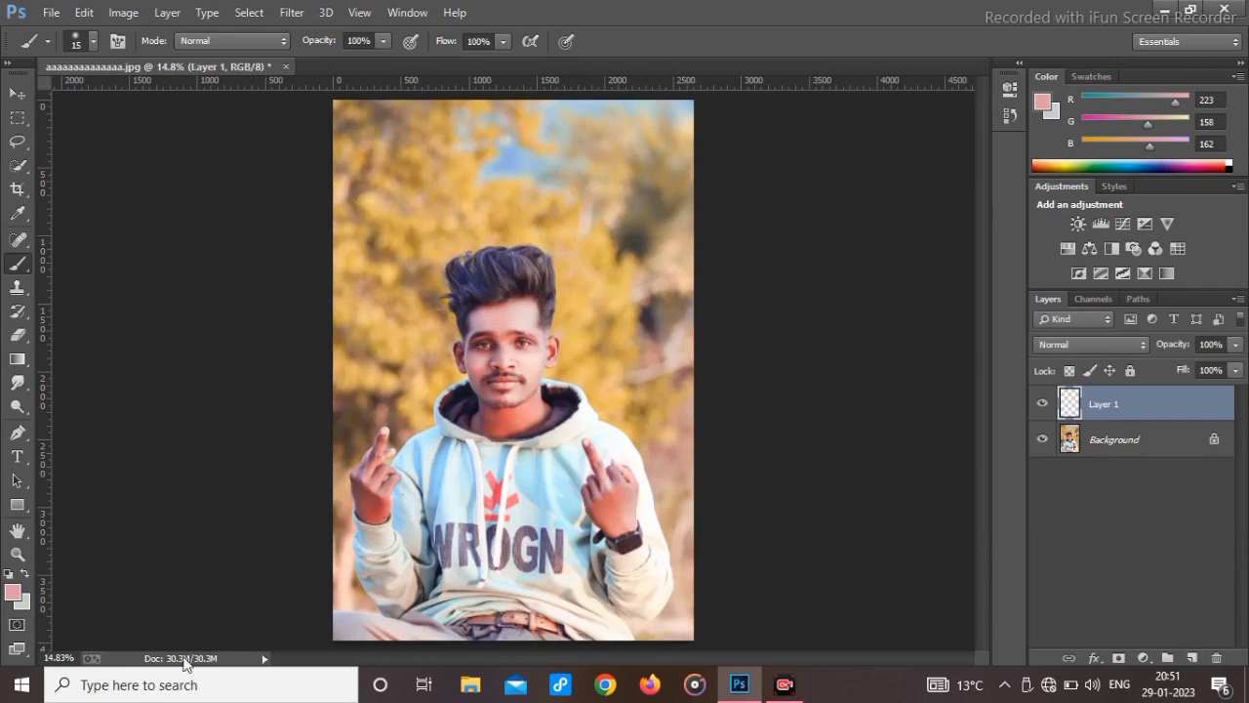
alt+click(412, 566)
alt+click(555, 499)
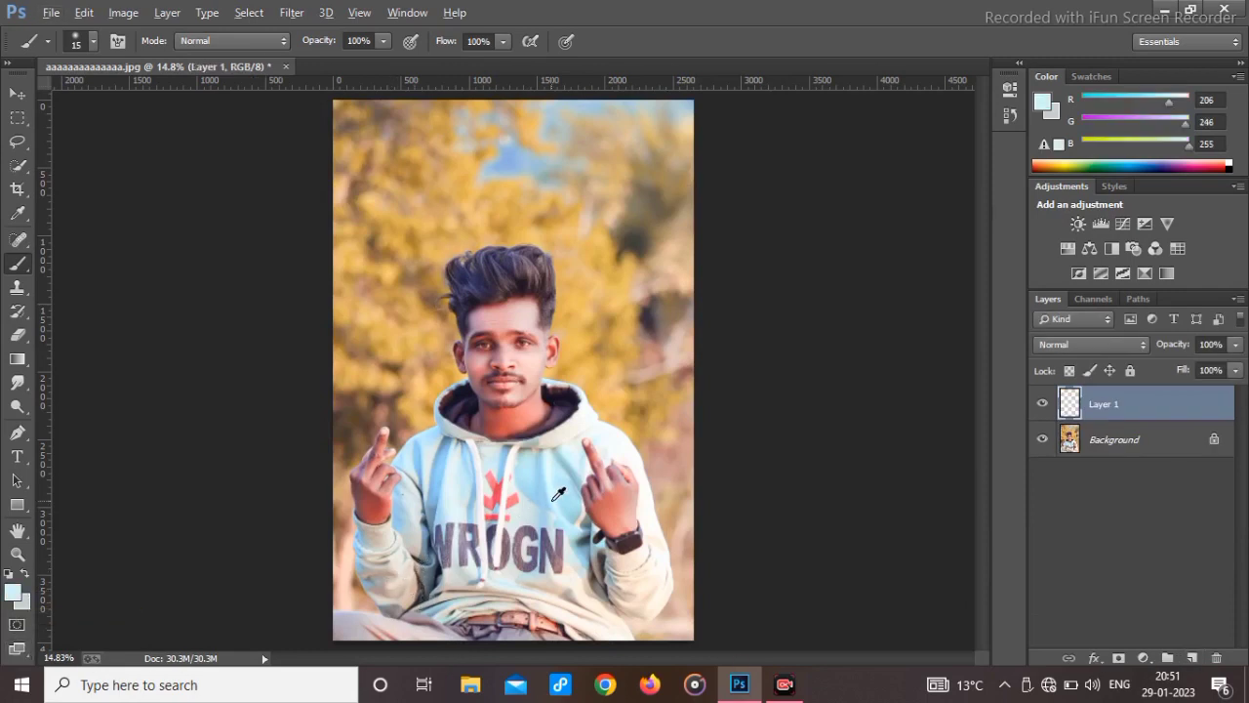
Fade the lower part of the photo with a linear light-blue-to-transparent gradient on Layer 1 and stretch it slightly past the lower edge.
click(22, 361)
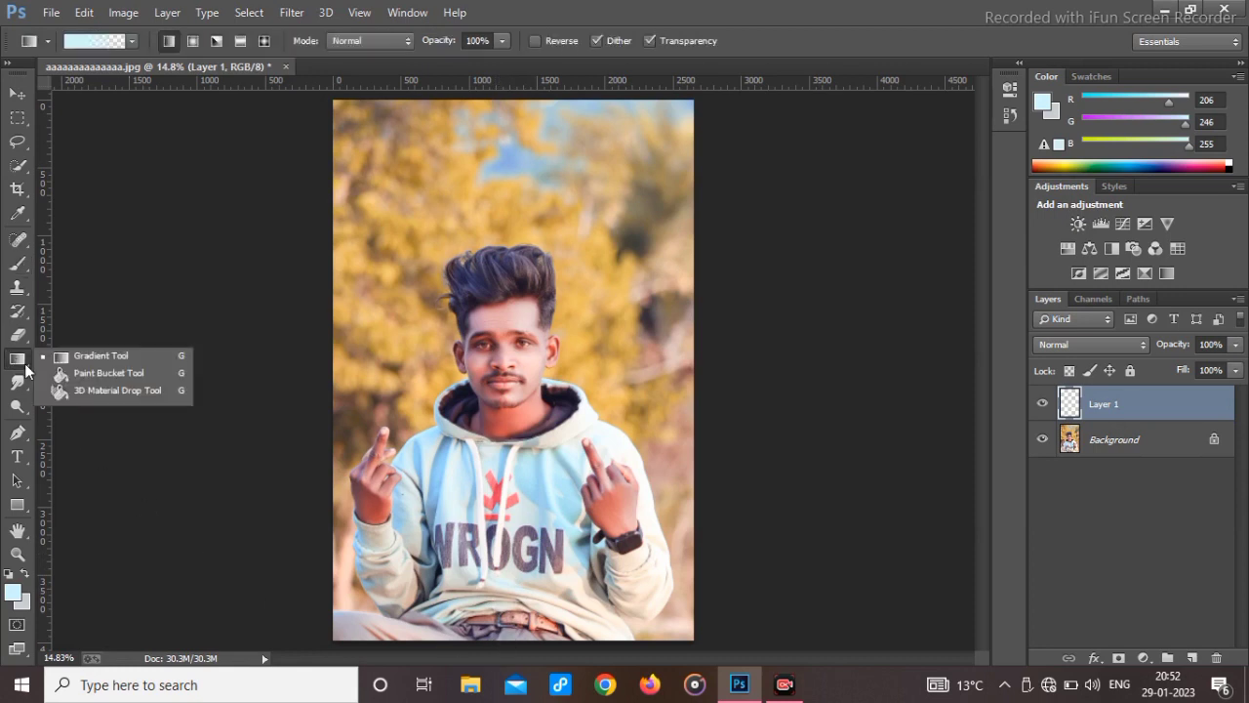
drag(499, 641, 513, 447)
key(ctrl+t)
drag(513, 641, 514, 680)
drag(517, 447, 517, 457)
click(825, 40)
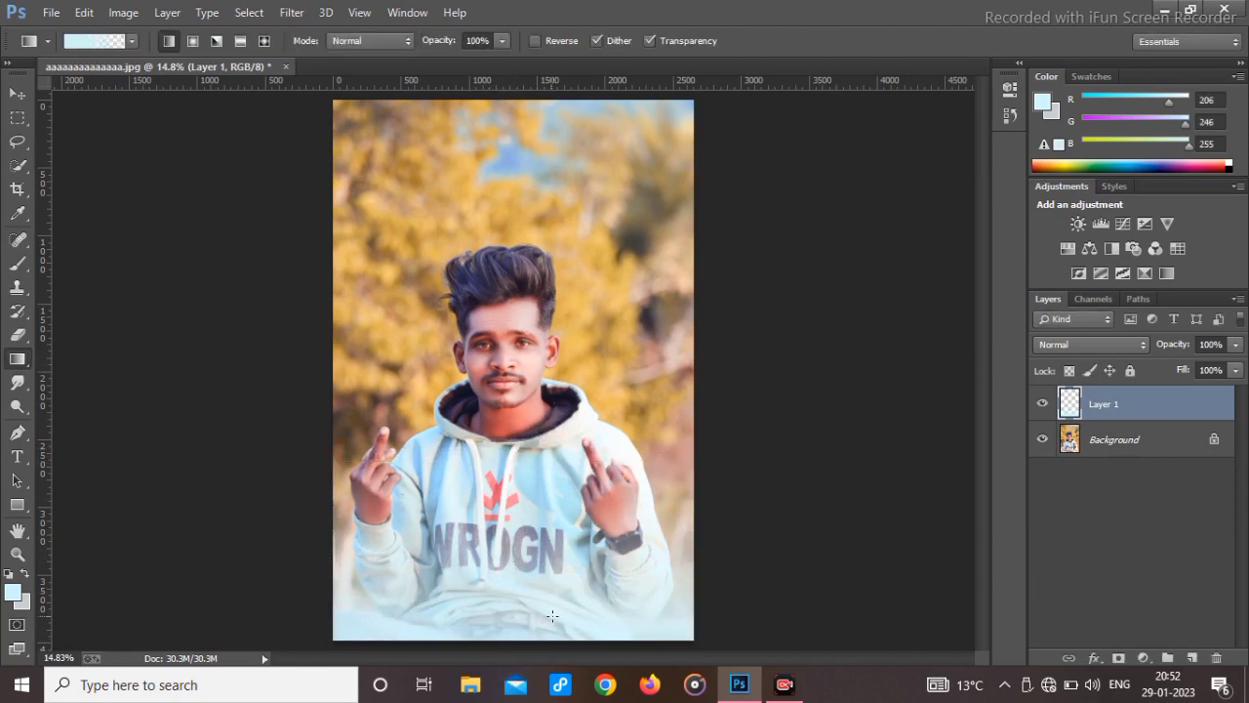
Check the gradient up close against the whole photo and flatten it into the Background.
right_click(564, 508)
click(611, 521)
scroll(509, 374, up, 10)
scroll(514, 367, down, 5)
right_click(501, 410)
click(558, 423)
right_click(1110, 449)
click(1074, 603)
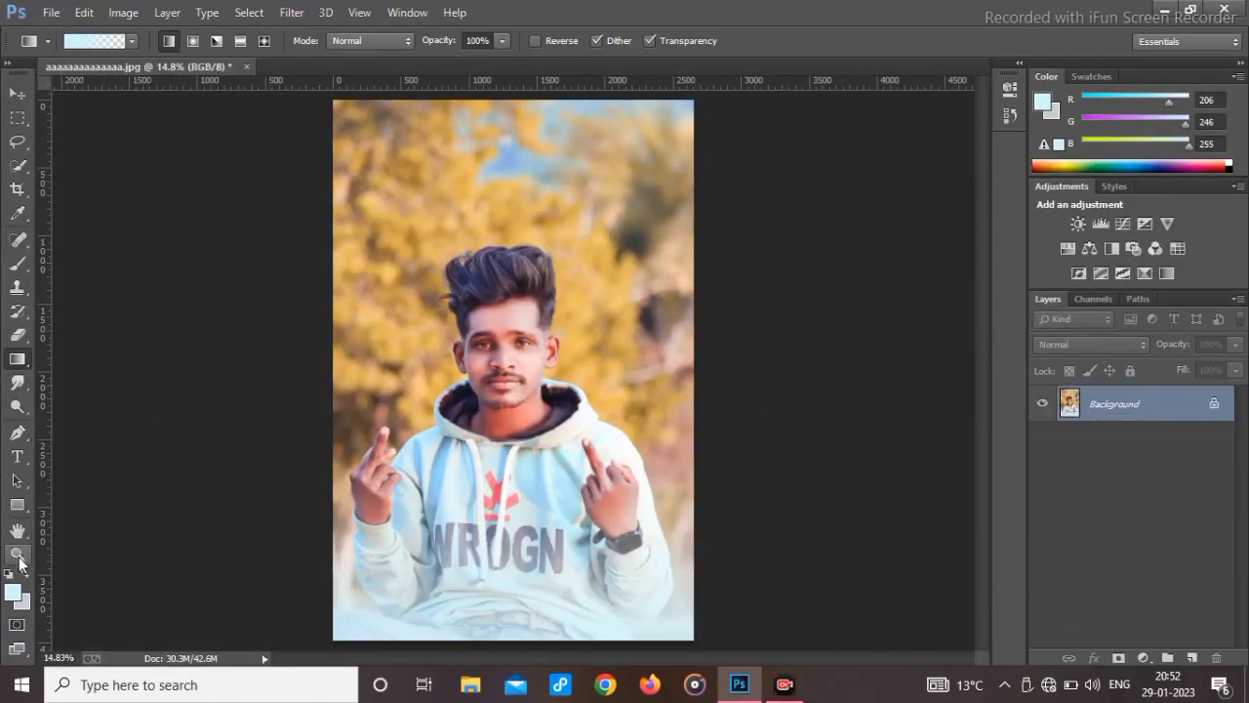
Add the caption "F88K YOU" in the Horror font at 277.5 pt across the lower edge of the hoodie.
click(17, 457)
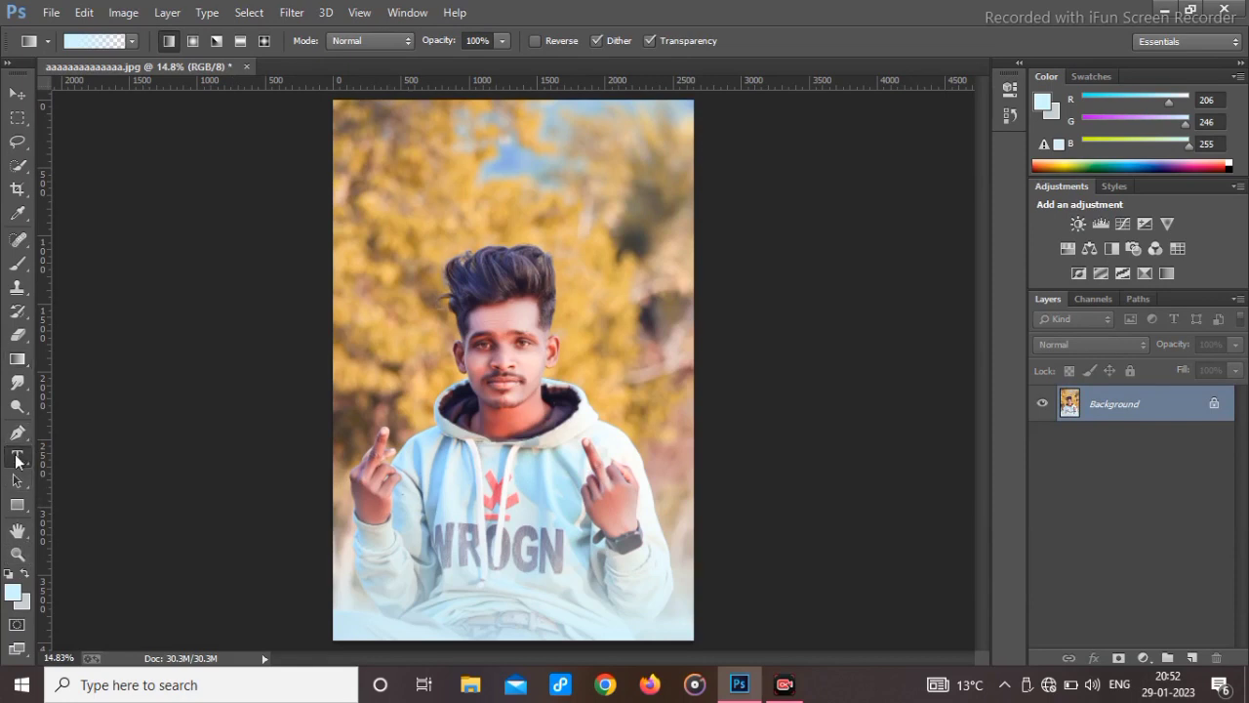
click(439, 556)
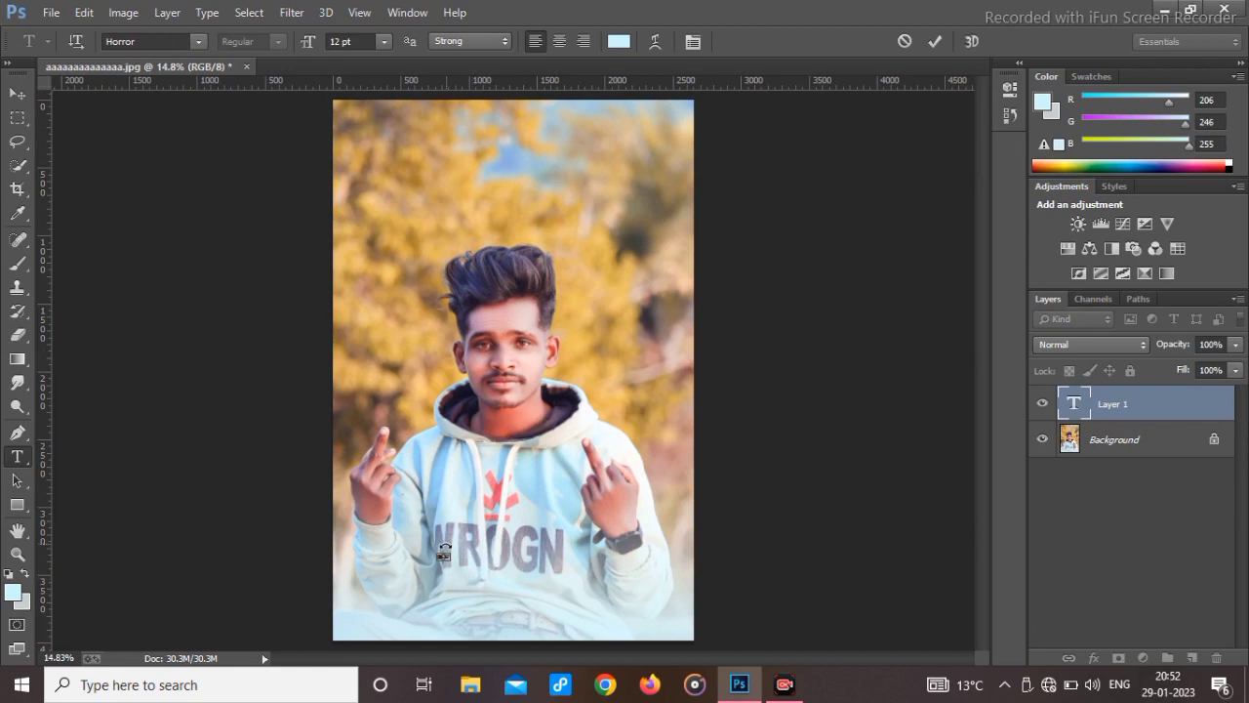
drag(445, 555, 517, 590)
Select the whole caption and set its text color to black (000000).
double_click(477, 605)
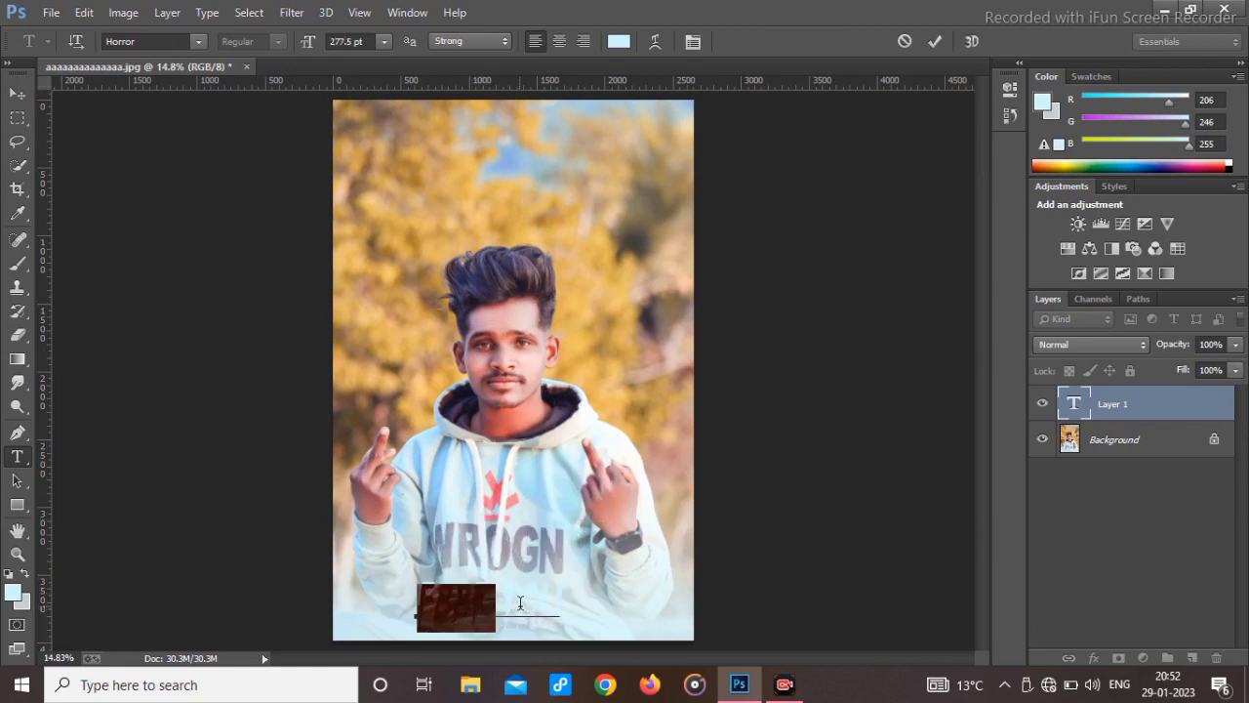
double_click(522, 604)
drag(427, 602, 575, 601)
click(619, 41)
drag(869, 244, 624, 461)
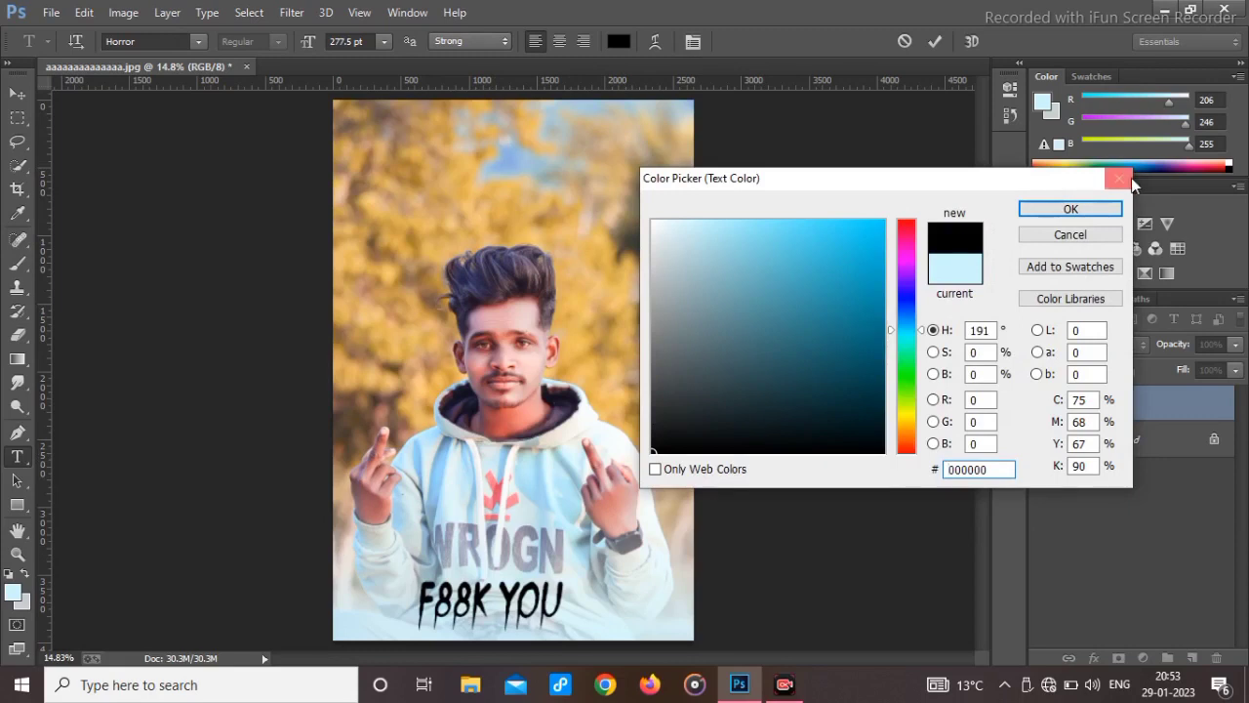
click(1071, 209)
Replace the "88" in the caption with "**" so it reads "F**K YOU".
click(477, 593)
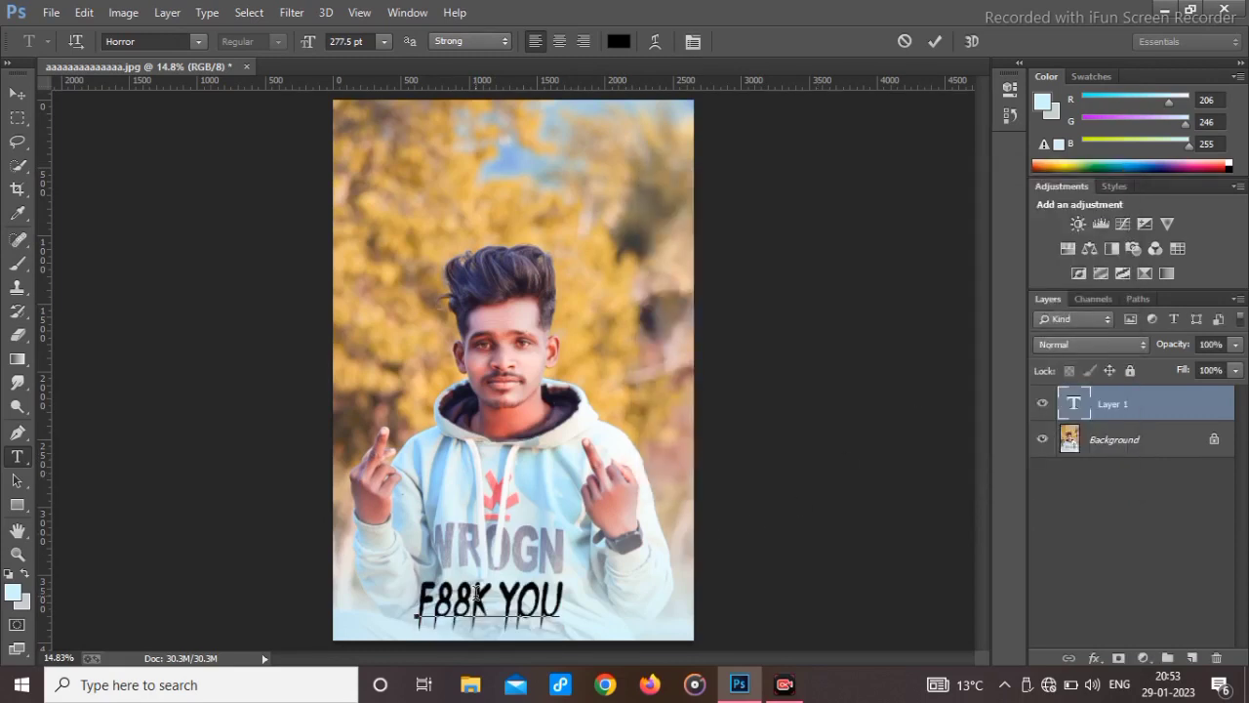
key(BackSpace)
key(BackSpace)
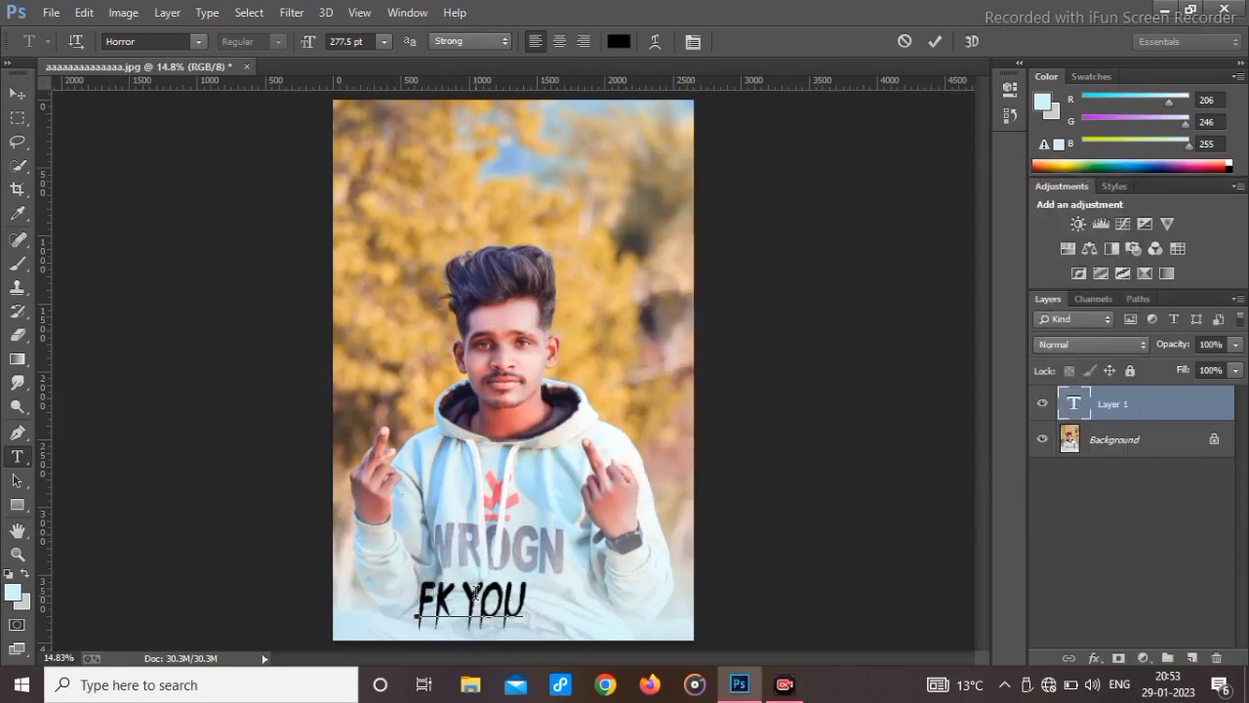
key(ctrl)
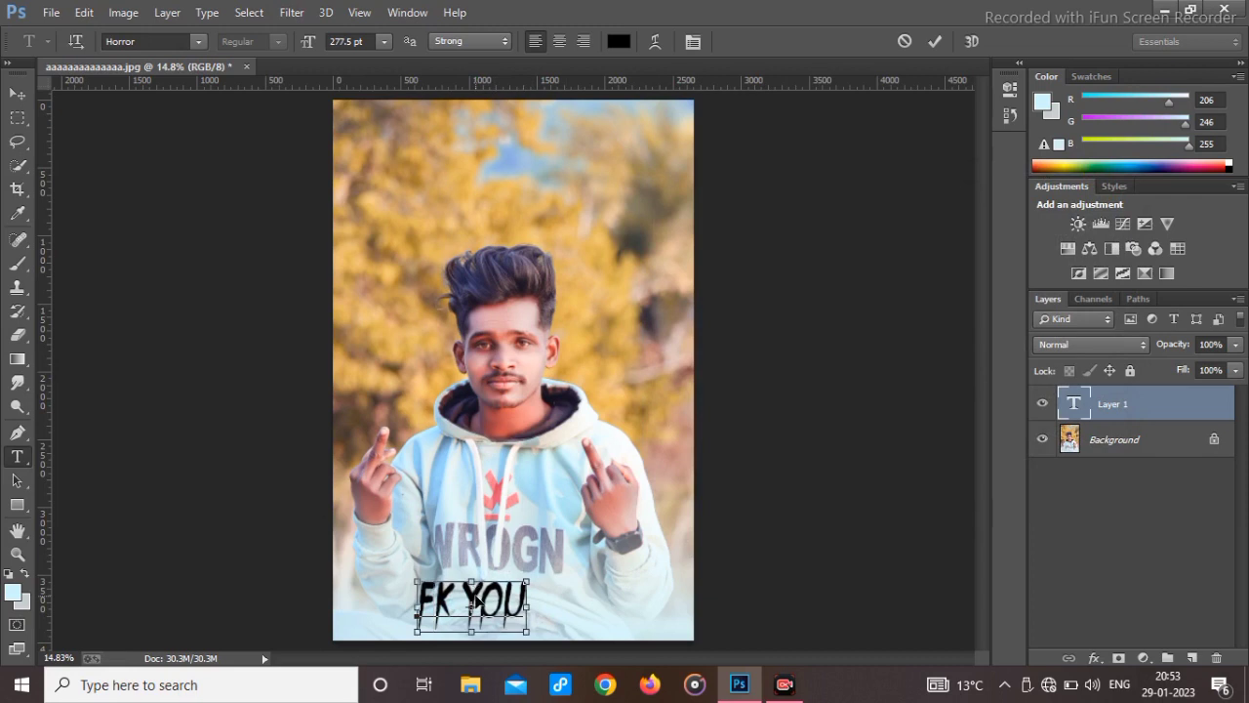
text(**)
key(ctrl)
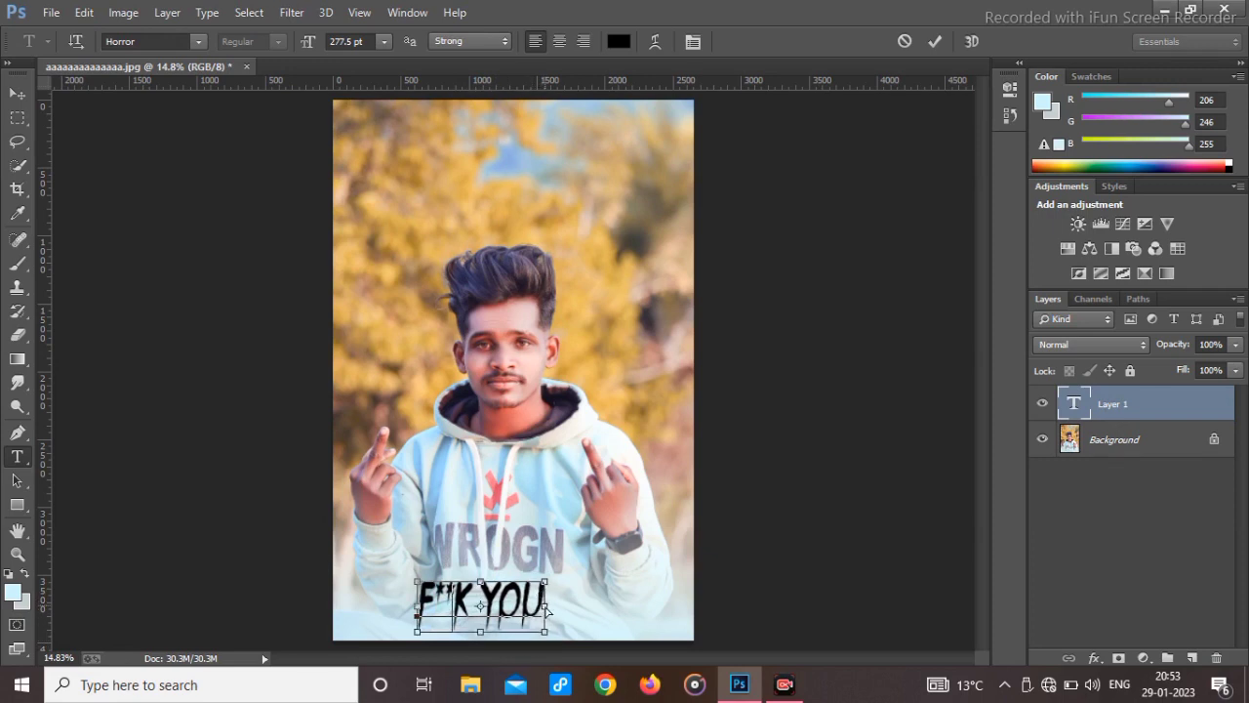
Stretch the caption horizontally in both directions so it spans nearly the full width of the photo.
drag(552, 612, 646, 609)
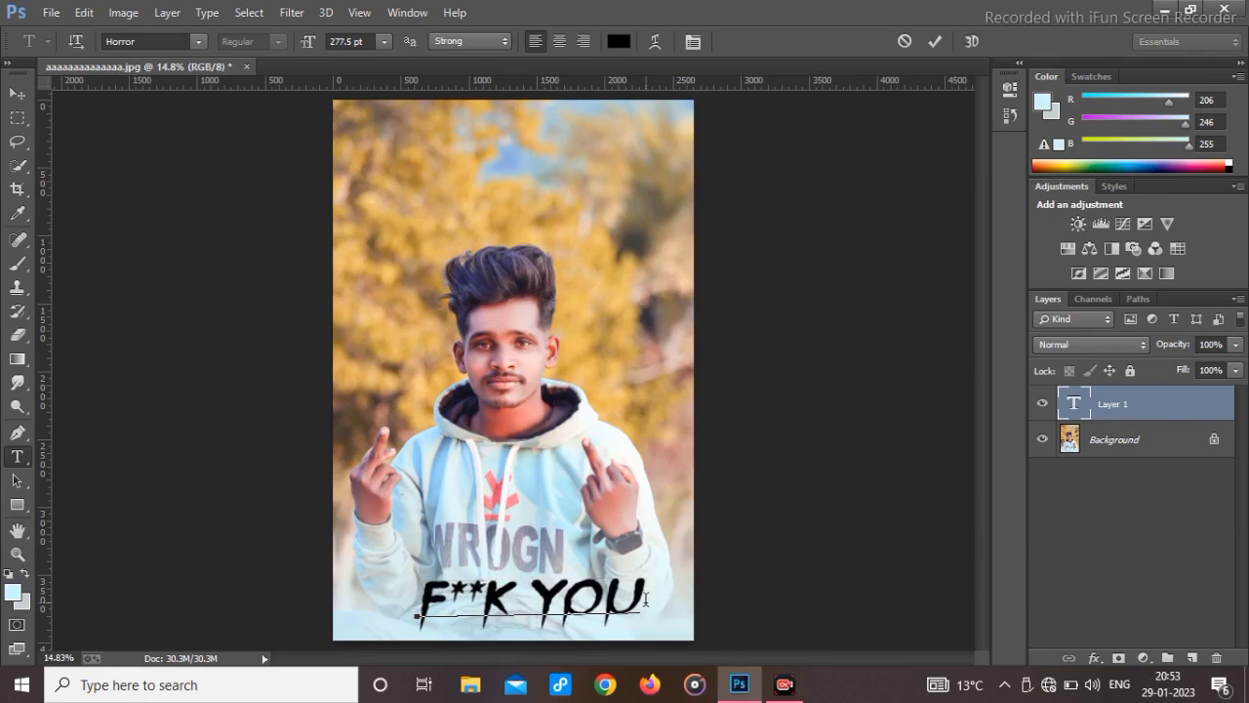
key(ctrl+t)
double_click(561, 605)
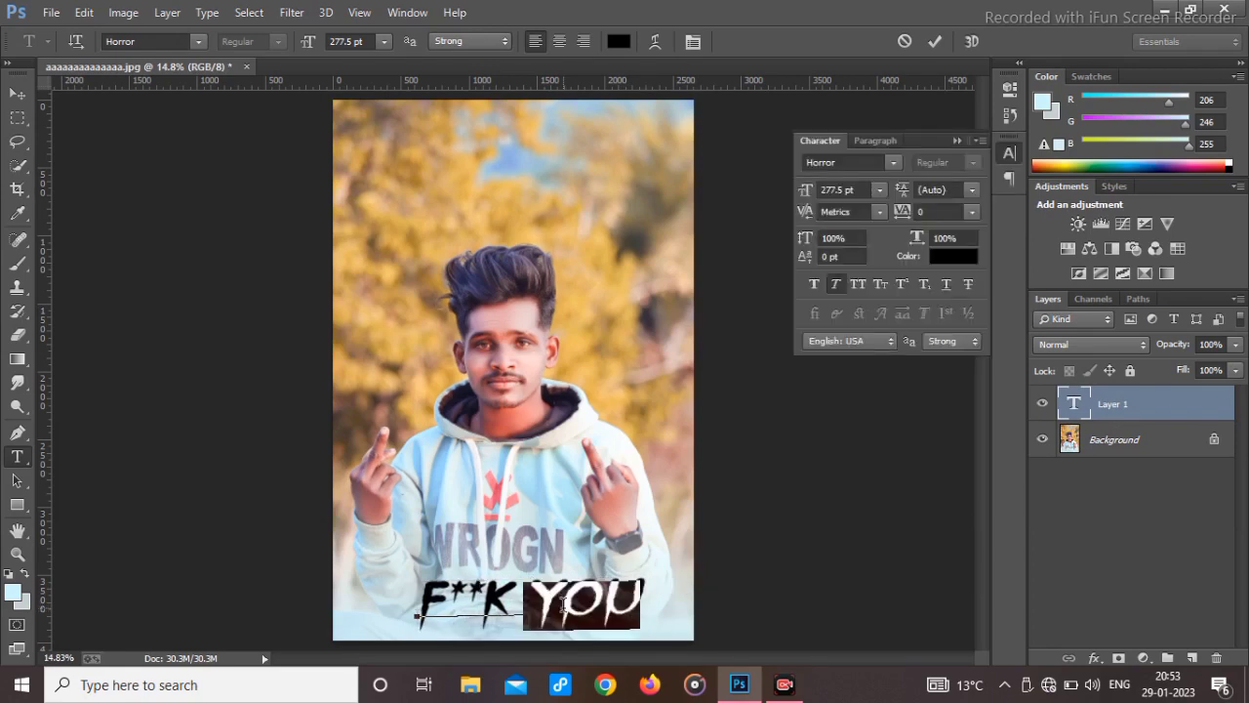
double_click(478, 610)
click(419, 610)
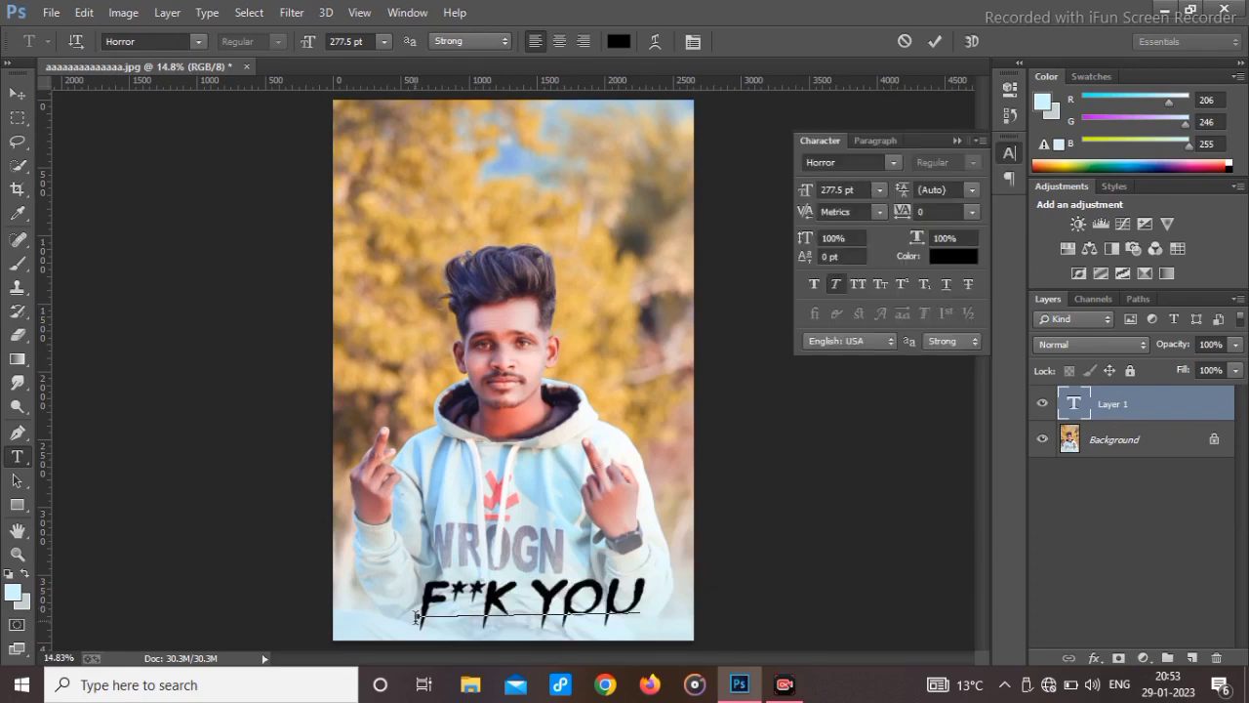
key(ctrl)
drag(418, 616, 338, 617)
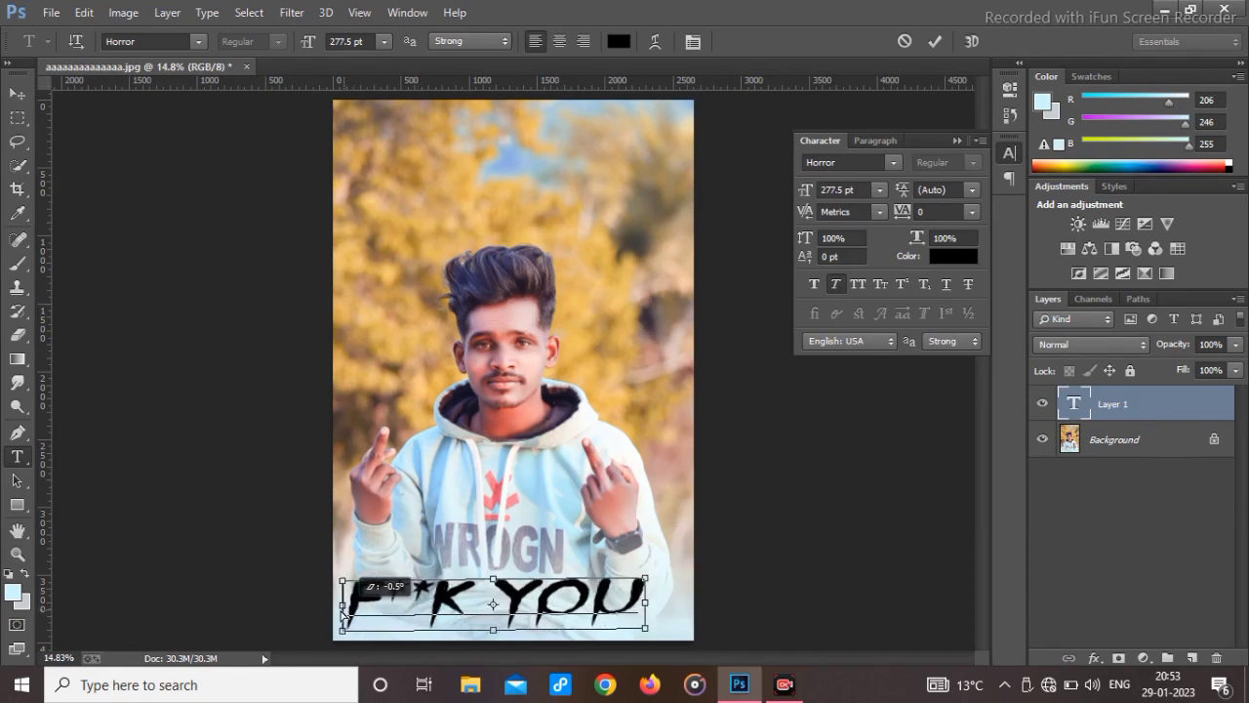
drag(646, 606, 690, 612)
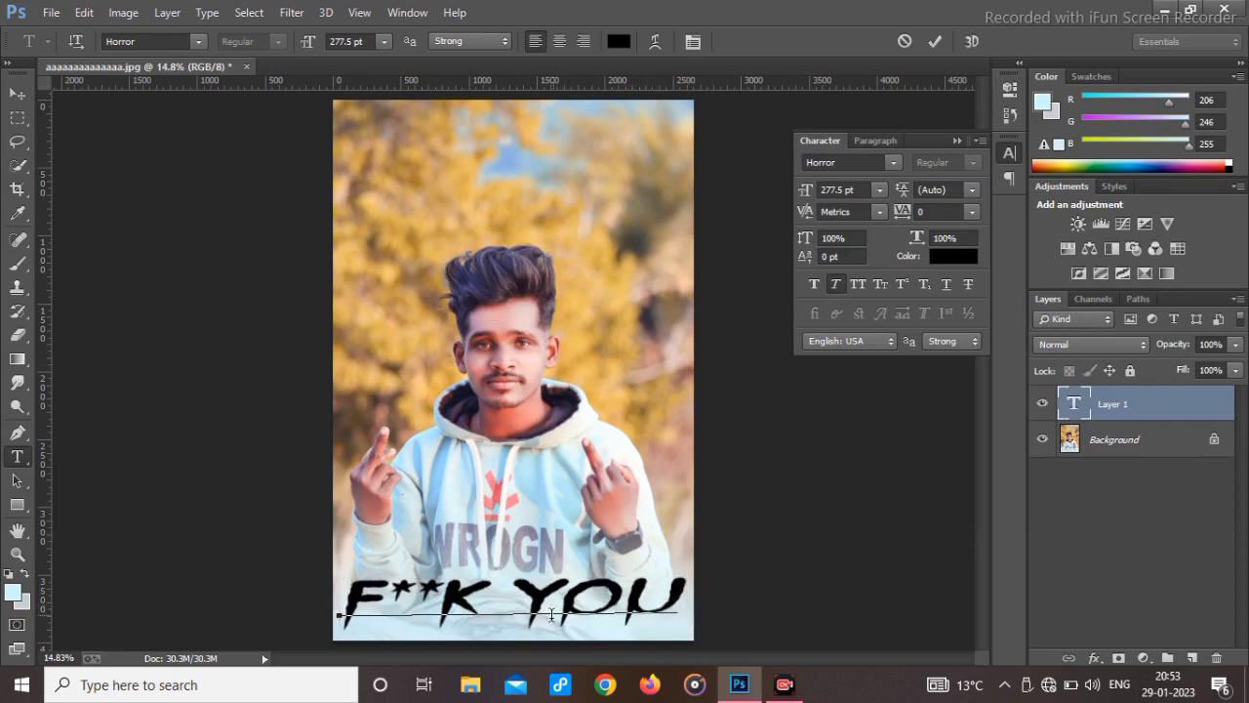
Lower the caption layer's opacity to 87% and format the text as bold, all-caps subscript without faux italic.
drag(1161, 350, 1148, 348)
key(ctrl+Return)
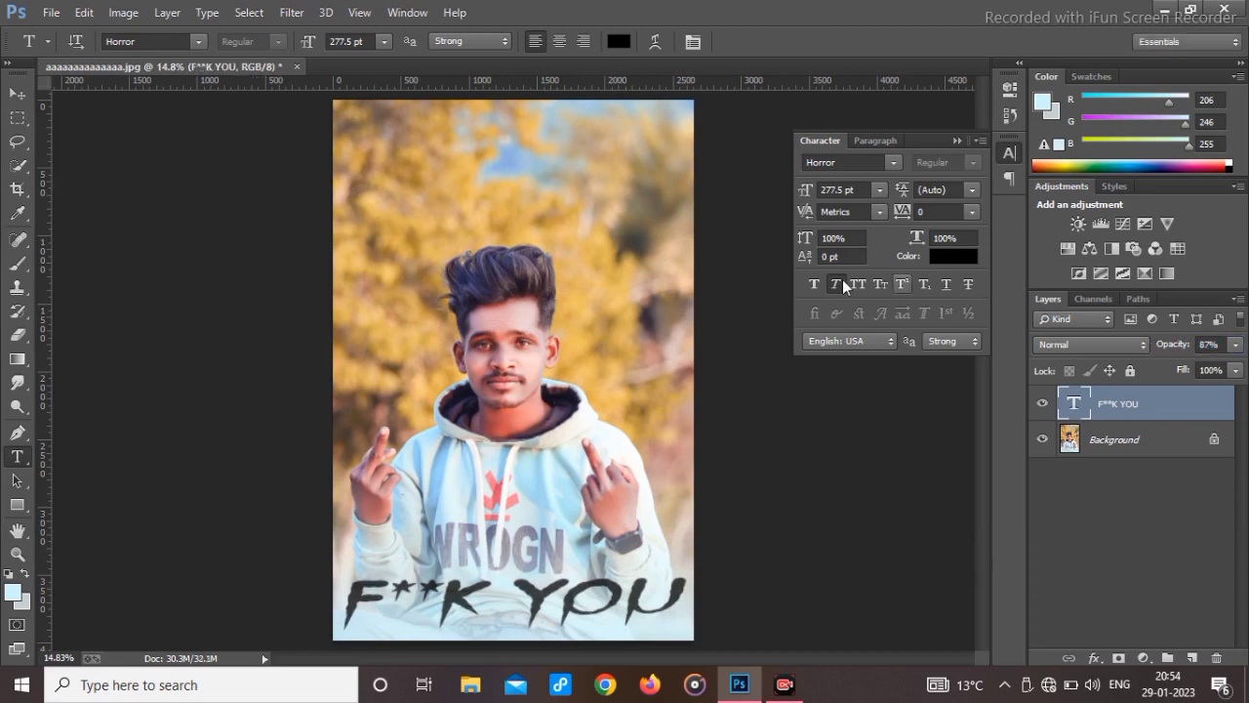
click(925, 284)
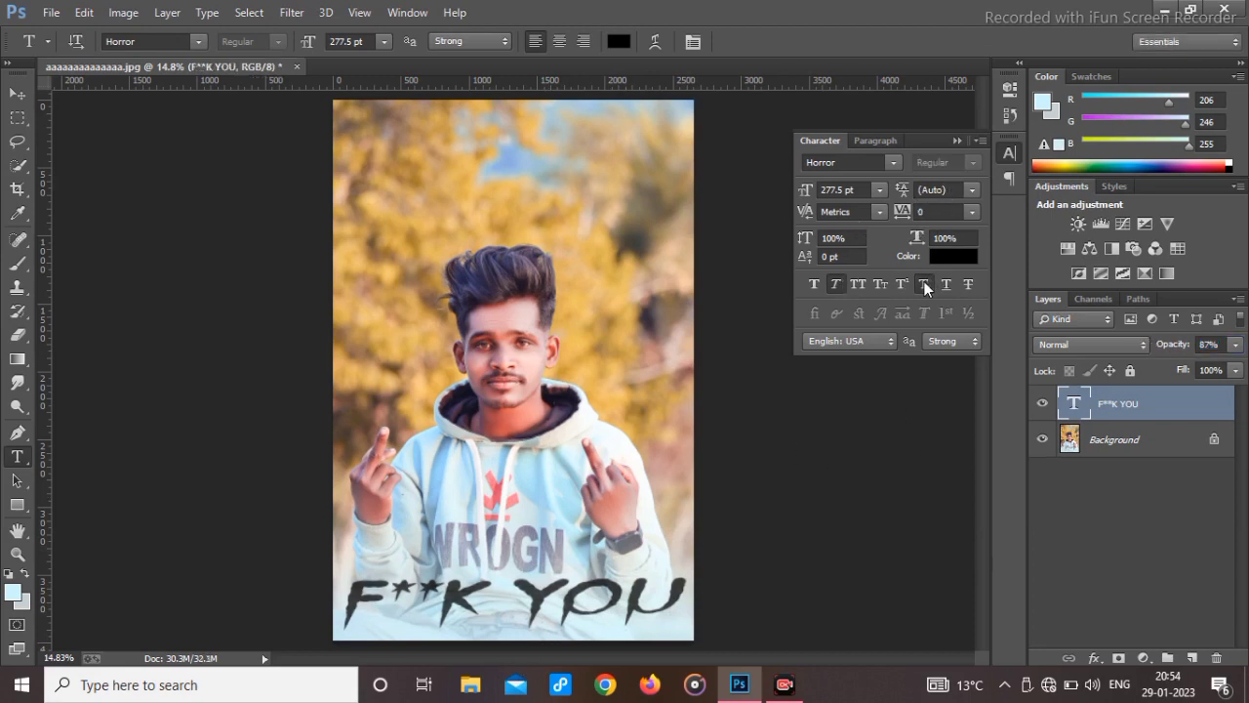
click(846, 282)
click(814, 284)
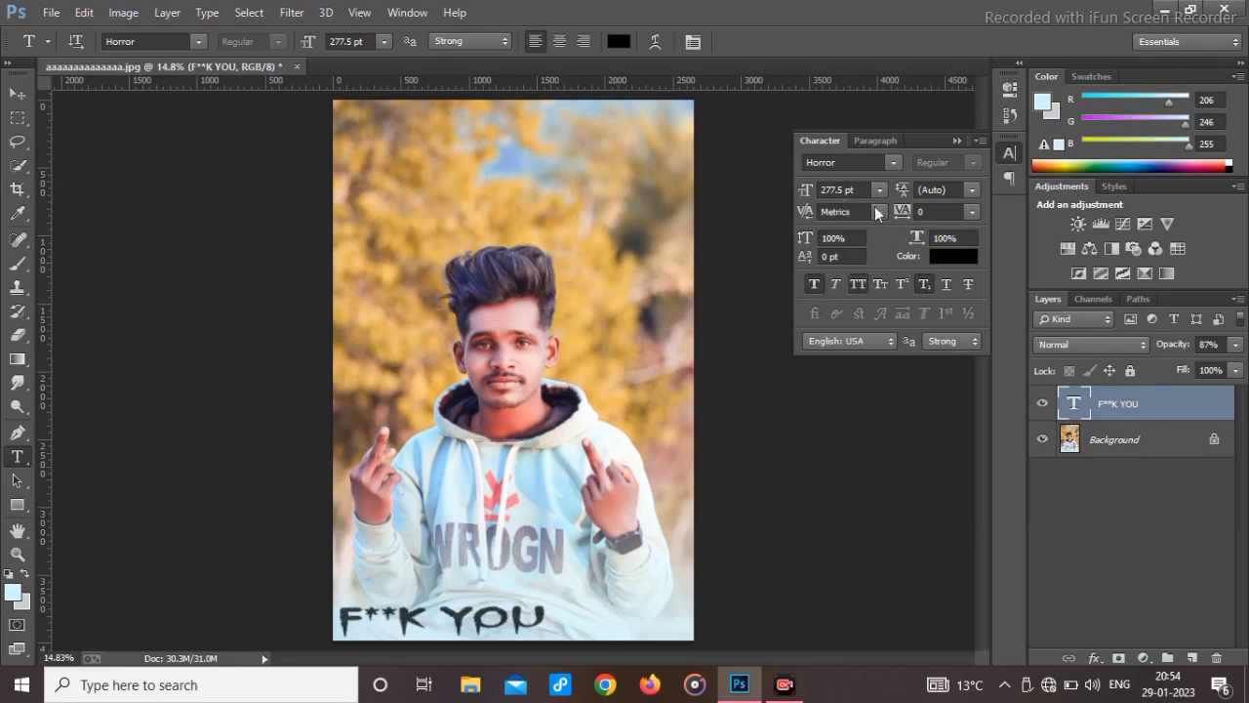
Browse through the font families from Road Rage onward and set the caption's font to SHREE-ENG-0011.
click(888, 162)
scroll(1029, 430, down, 15)
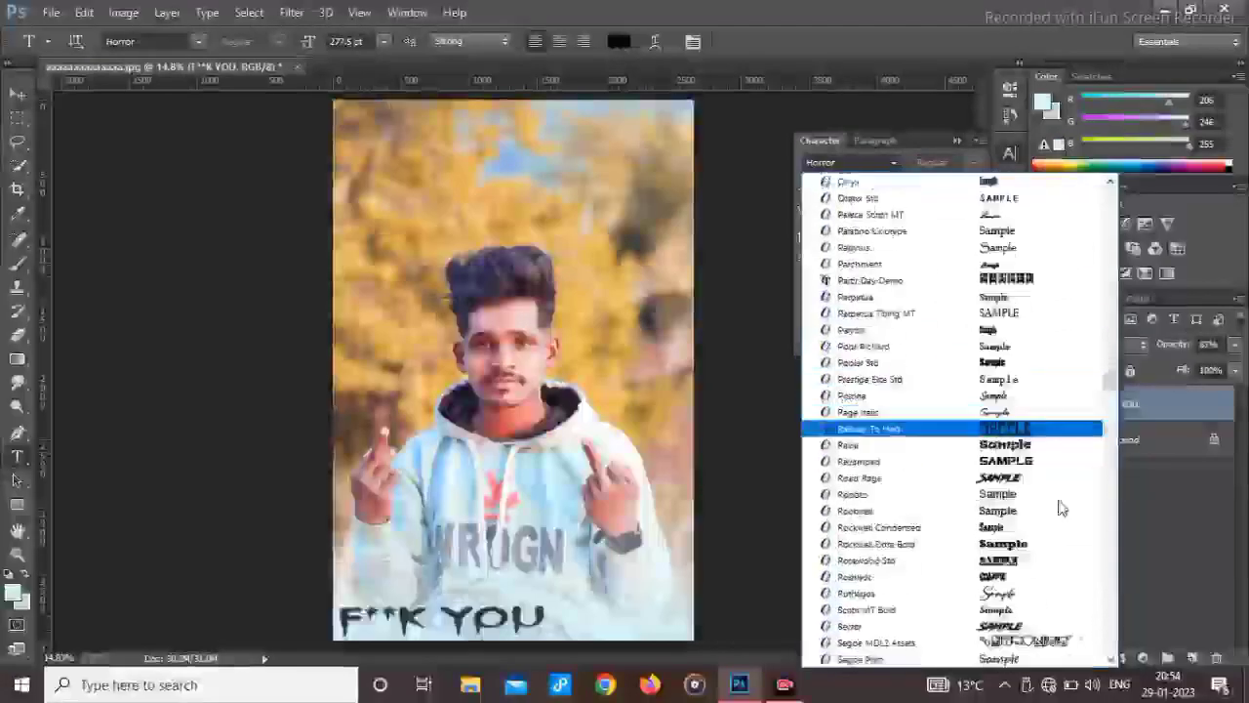
scroll(1061, 508, down, 2)
click(988, 375)
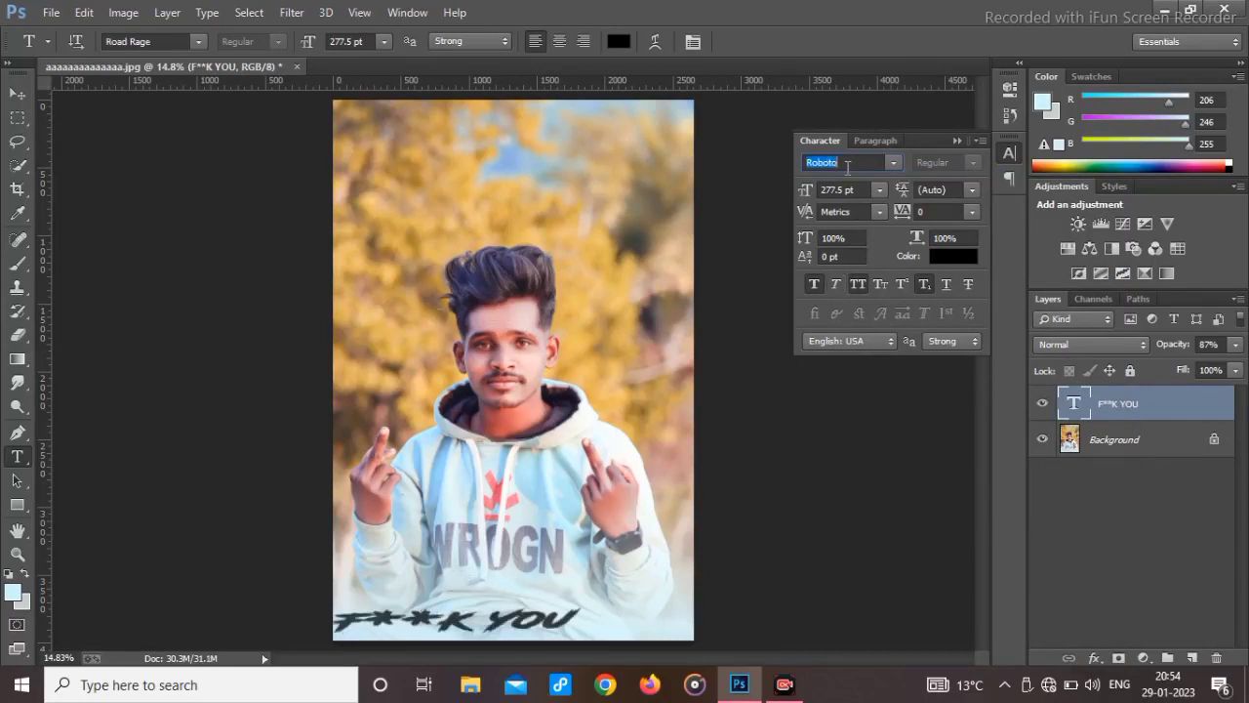
key(Down)
key(Down)
key(Down)
key(Down)
key(Down)
key(Down)
key(Down)
key(Down)
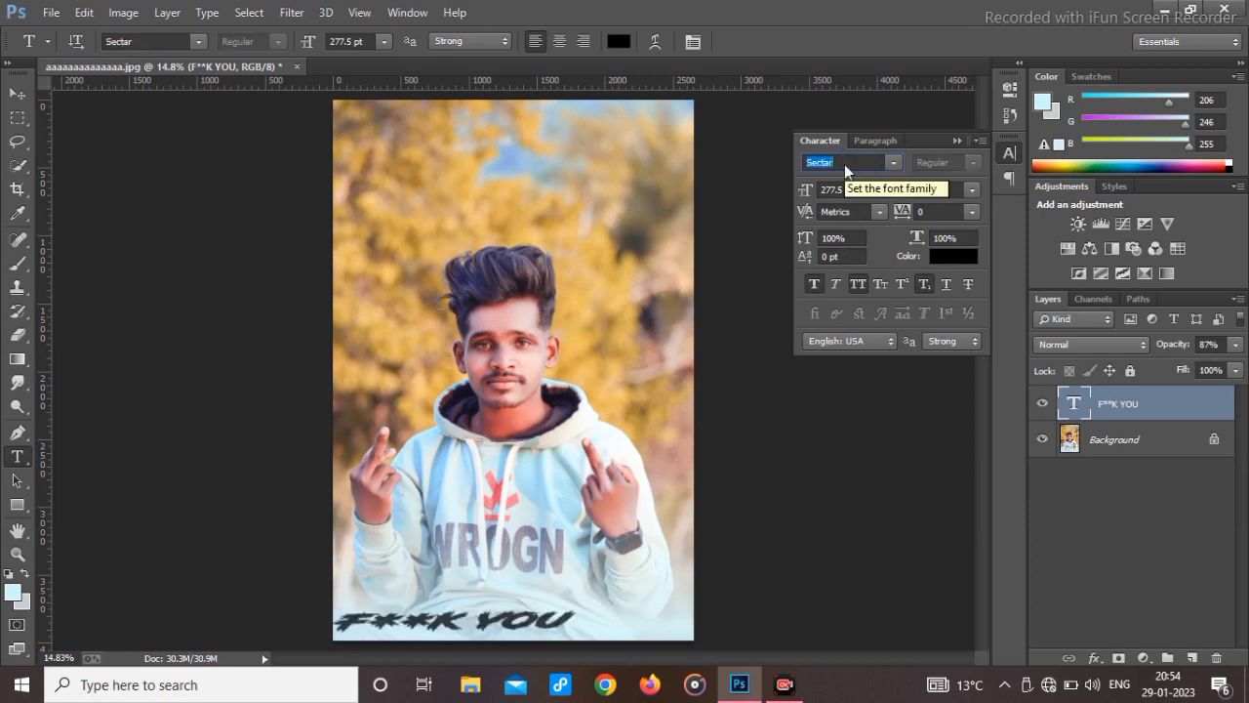
key(Down)
key(Down)
key(Down)
key(Down)
key(Down)
key(Down)
key(Down)
key(Down)
key(Down)
key(Down)
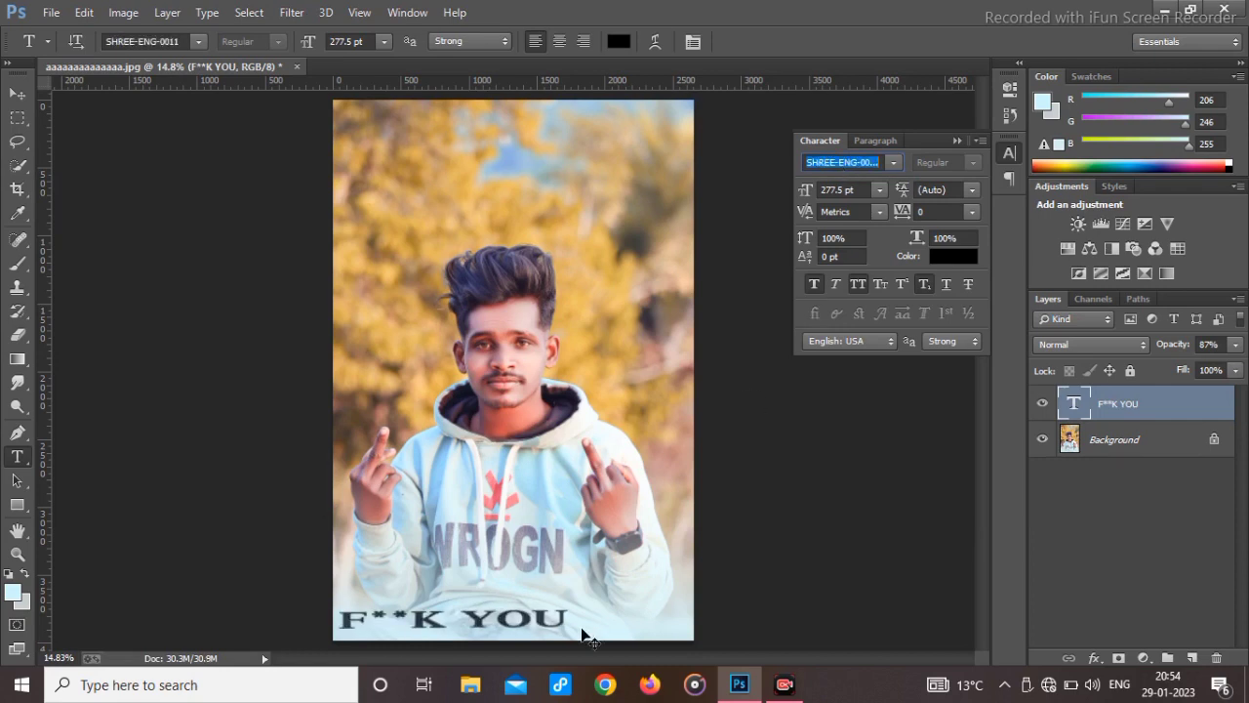
key(Return)
Close the character formatting settings and enlarge the caption to 545.2 pt across the photo's width.
click(875, 142)
click(820, 140)
click(981, 142)
click(962, 137)
click(960, 141)
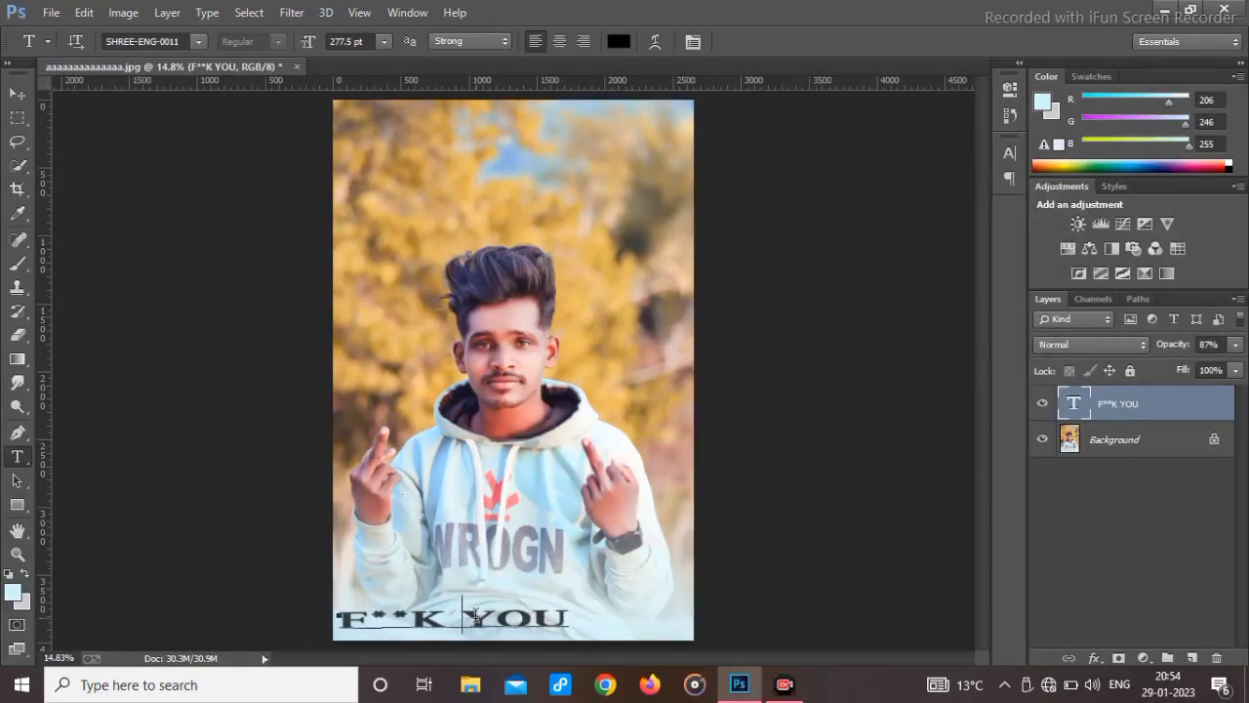
click(465, 617)
drag(571, 602, 595, 623)
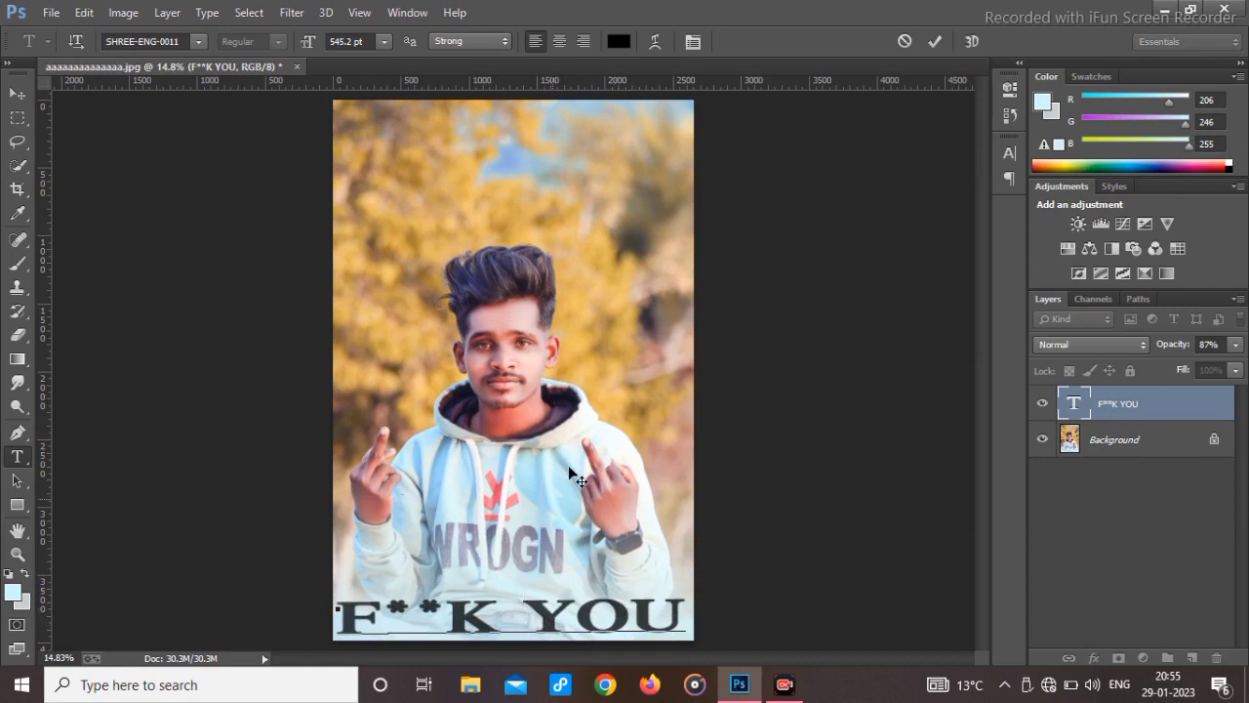
Commit the caption and flatten the text layer into the Background.
click(1152, 451)
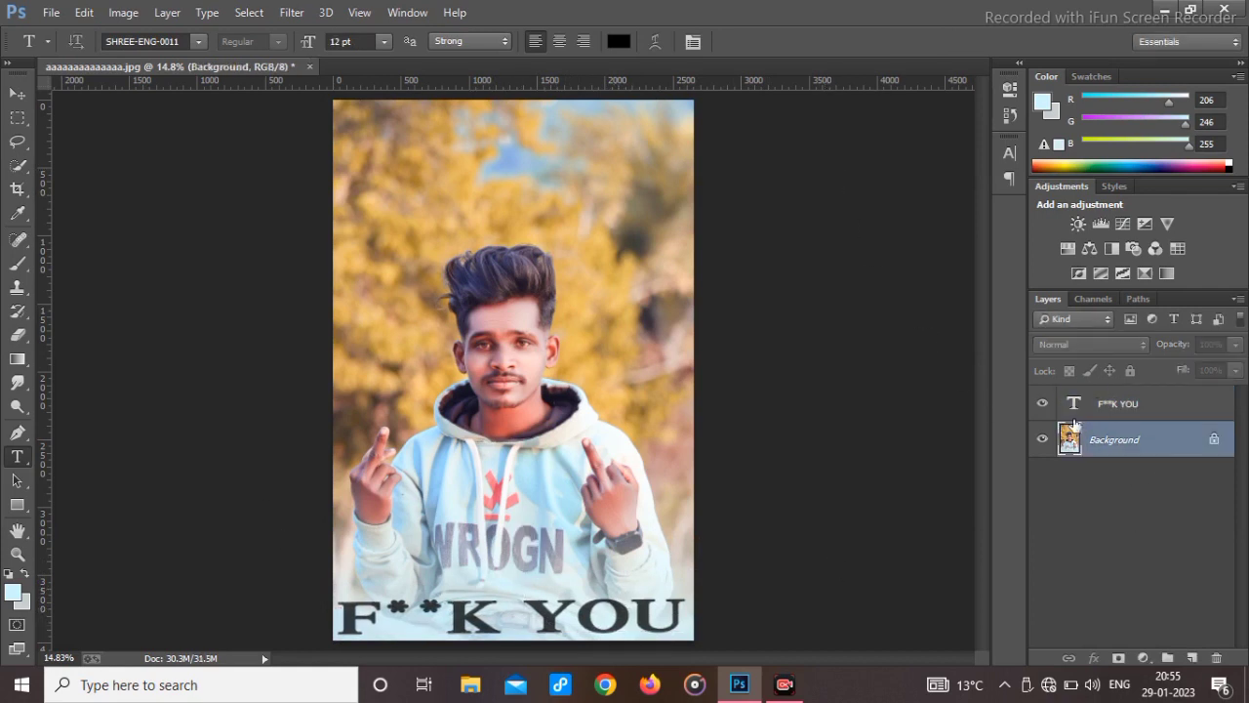
right_click(1074, 429)
click(1074, 579)
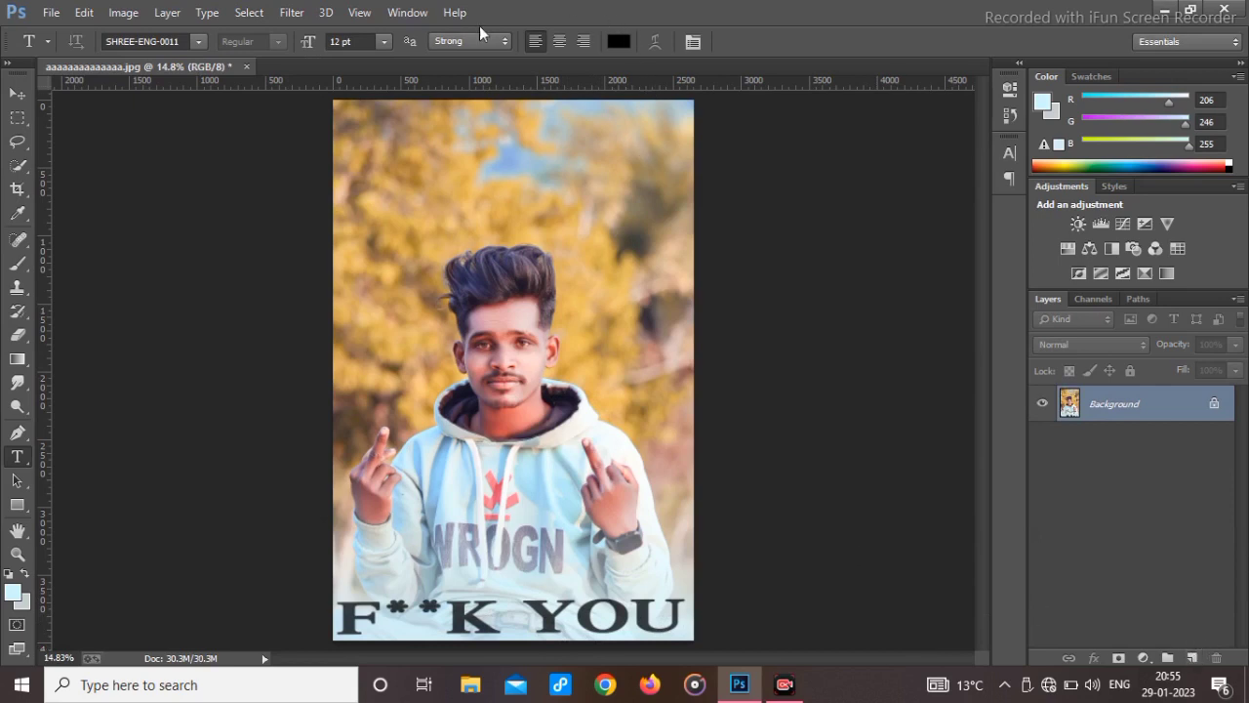
Place the logo image IMG_0543 from the ARIYA > LOGO folder on drive D: as an embedded layer.
click(49, 12)
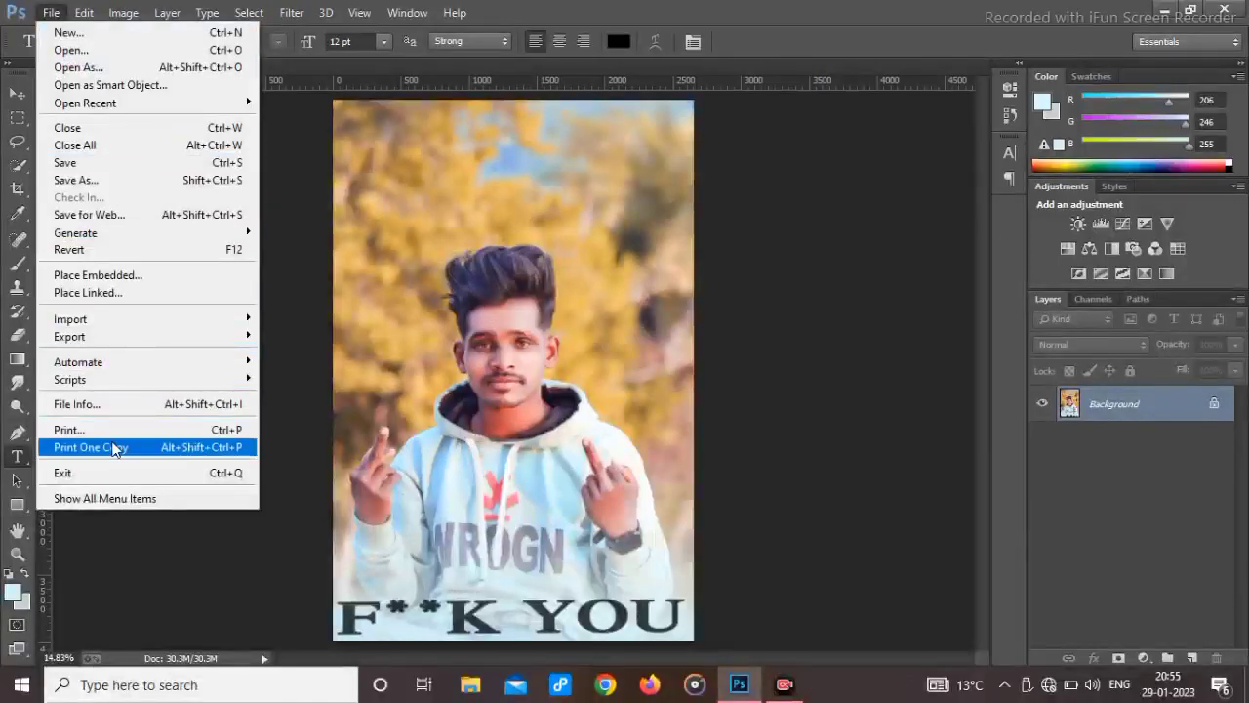
click(114, 279)
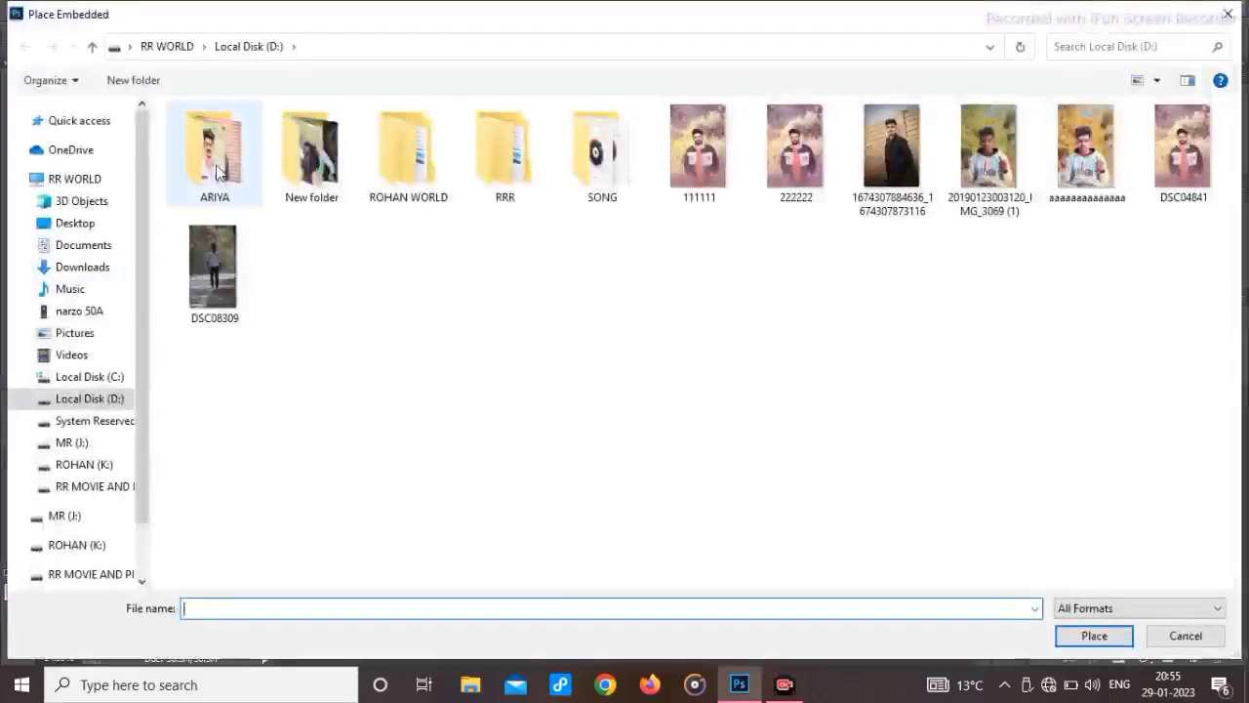
double_click(215, 147)
double_click(289, 152)
double_click(287, 150)
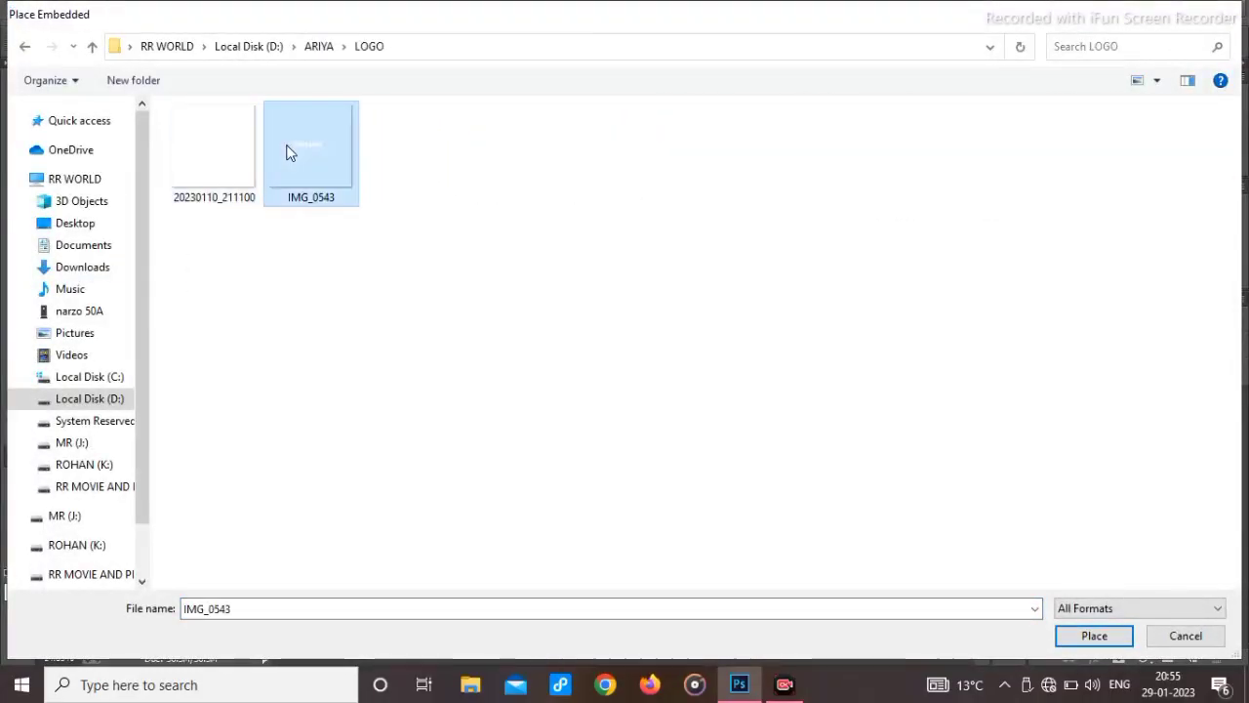
Scale the logo down to about 11% at the photo's edge beside the face and set its blending mode to Subtract.
drag(333, 190, 663, 330)
click(1069, 344)
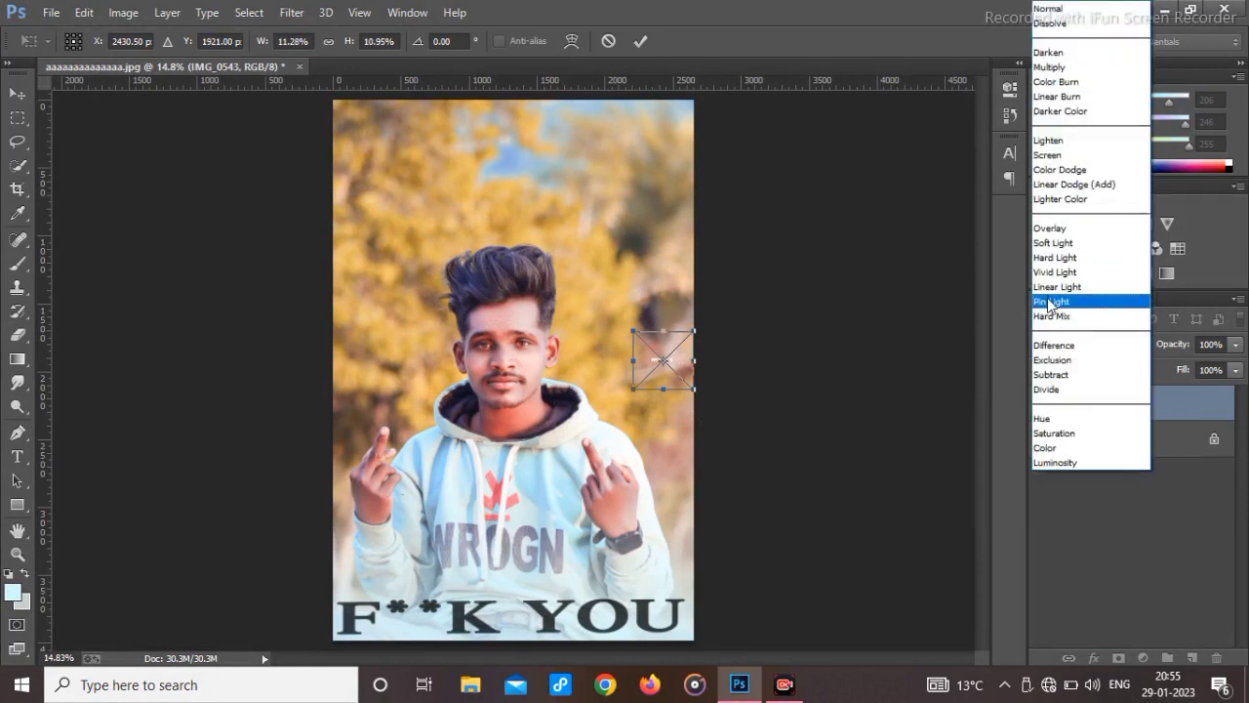
click(1051, 374)
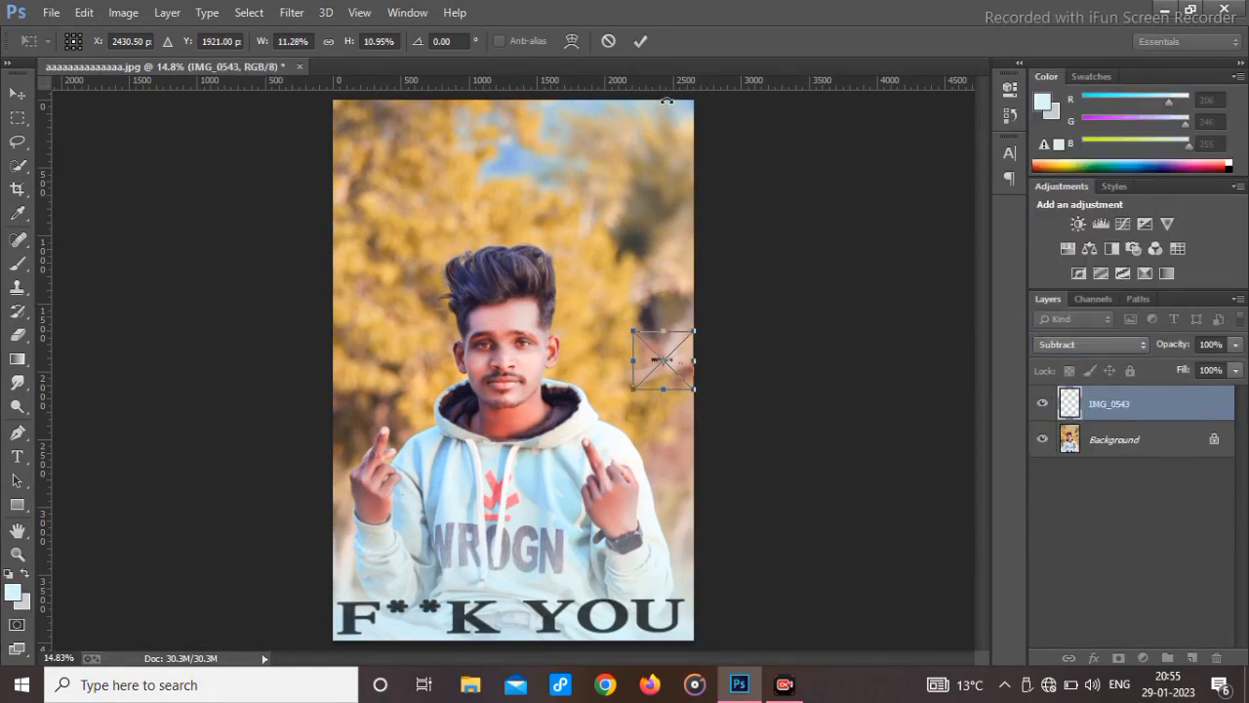
Commit the placed logo, flatten it into the Background and duplicate the result onto a new layer.
click(638, 41)
key(ctrl+shift+s)
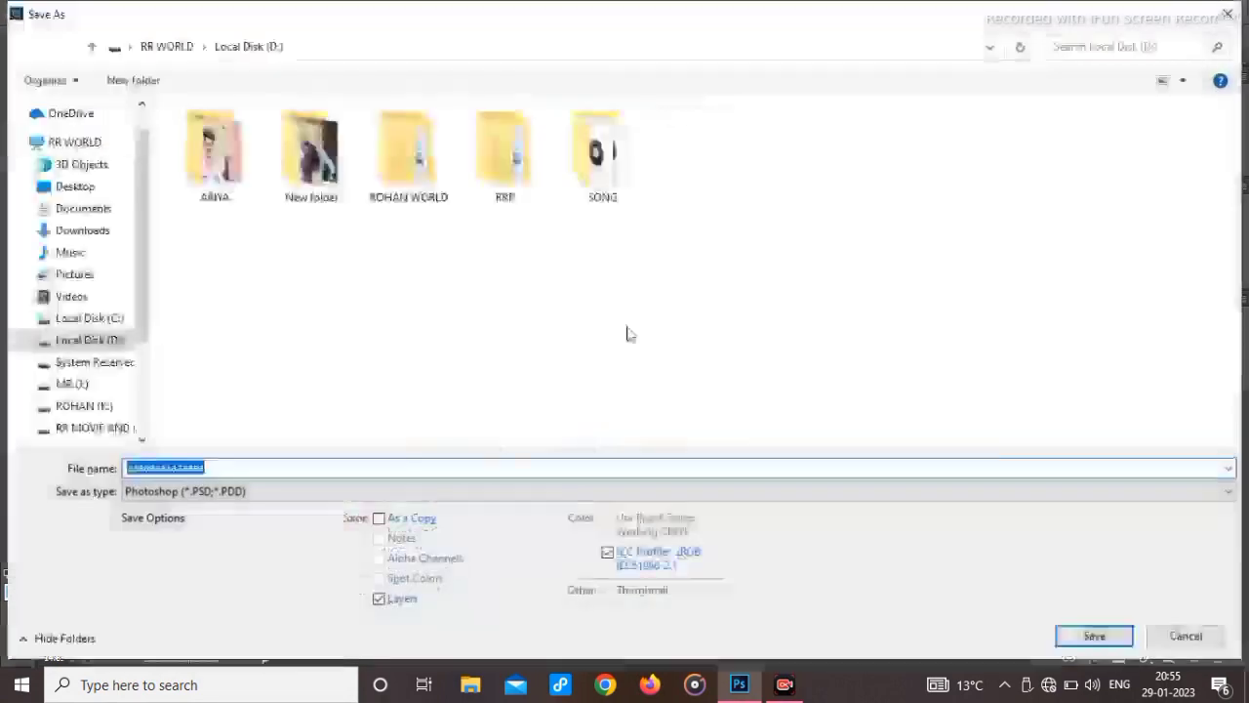
key(Escape)
right_click(1074, 432)
click(1050, 582)
key(ctrl+j)
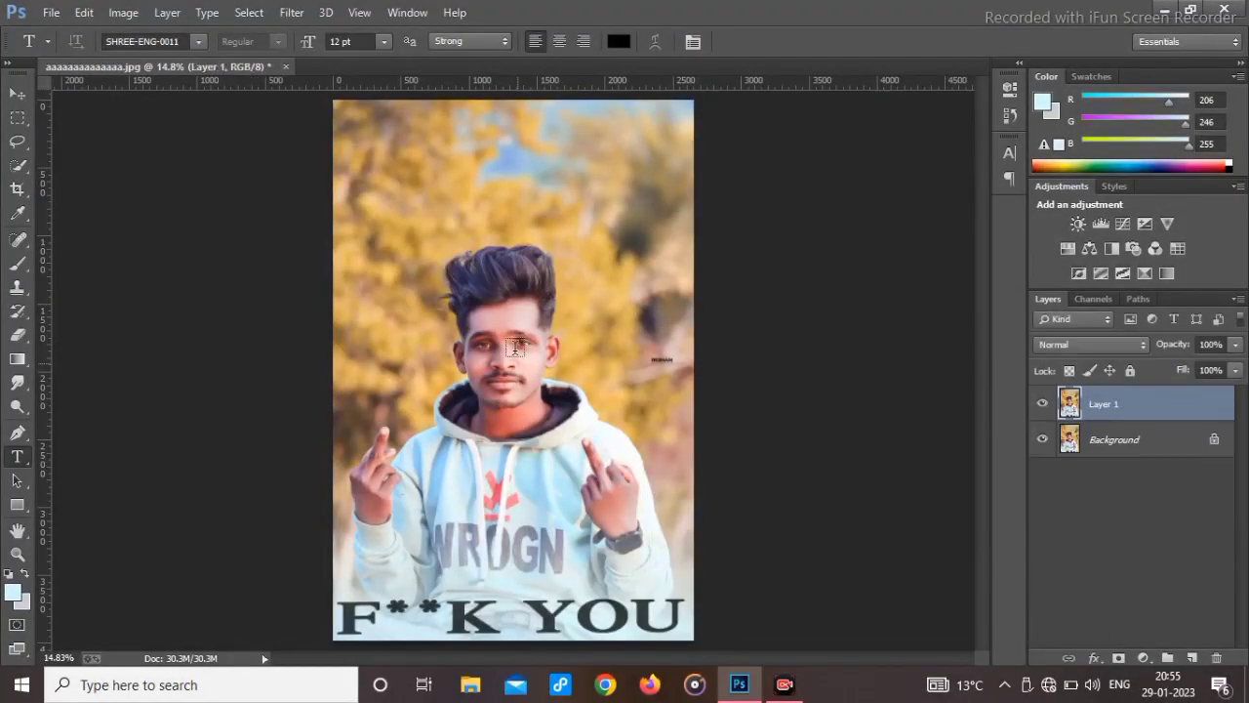
Brighten the forehead with the Dodge tool, using the Midtones range at 30% exposure.
scroll(510, 354, up, 5)
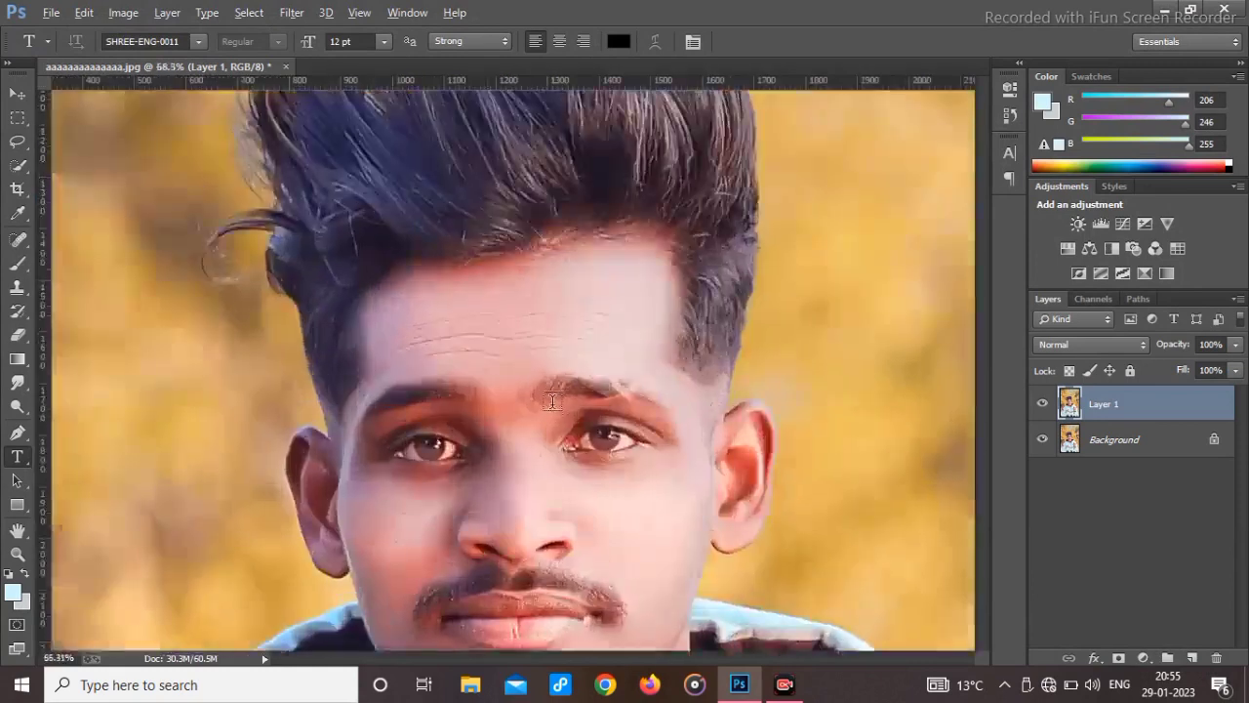
drag(17, 406, 72, 405)
drag(289, 40, 254, 46)
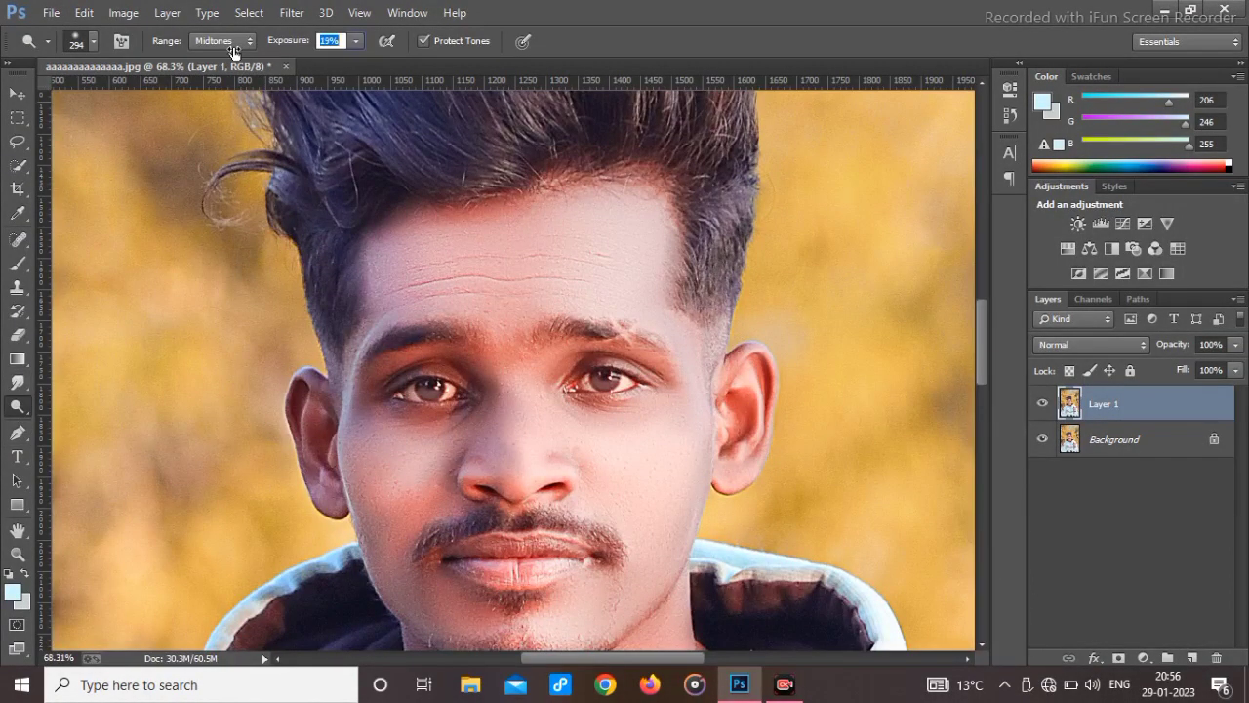
drag(443, 268, 554, 271)
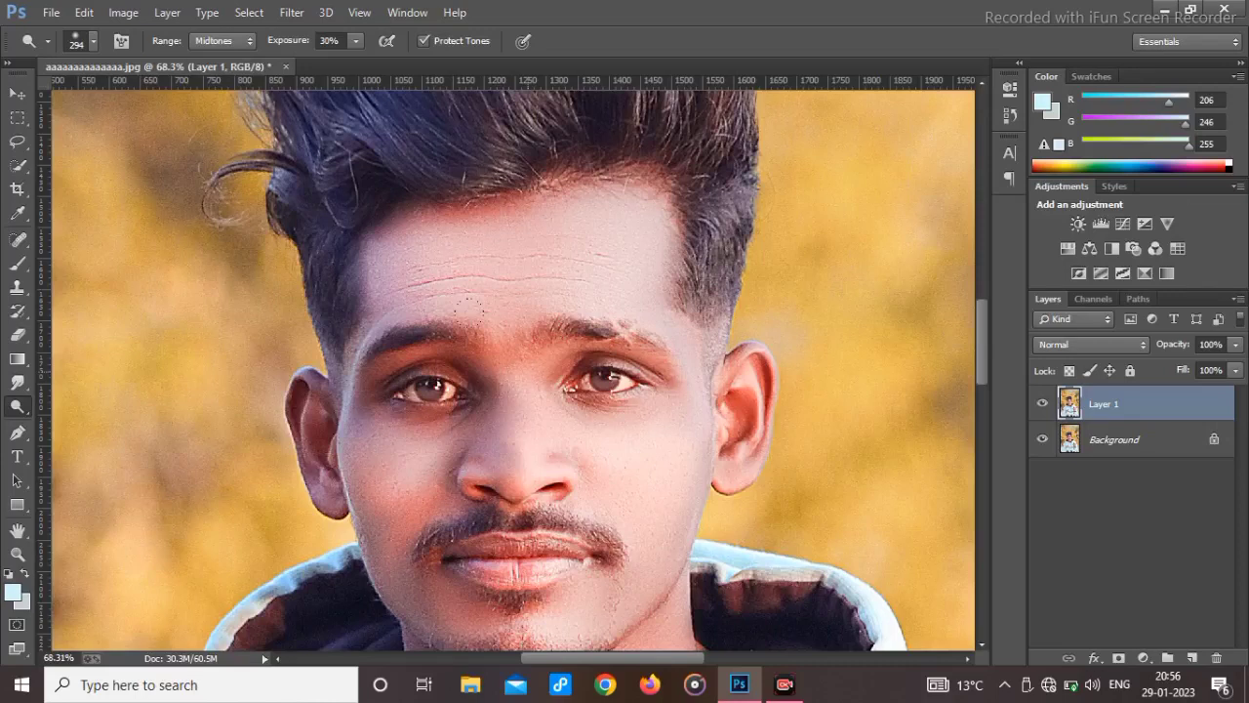
Reduce the Dodge brush to 171 px, set its exposure to 42% and brighten the cheek and jaw beside the mouth.
drag(412, 479, 396, 479)
drag(285, 43, 297, 43)
mouse_move(398, 451)
mouse_down()
mouse_move(385, 453)
mouse_move(382, 502)
mouse_move(392, 541)
mouse_move(429, 570)
mouse_move(418, 570)
mouse_up()
scroll(392, 542, down, 1)
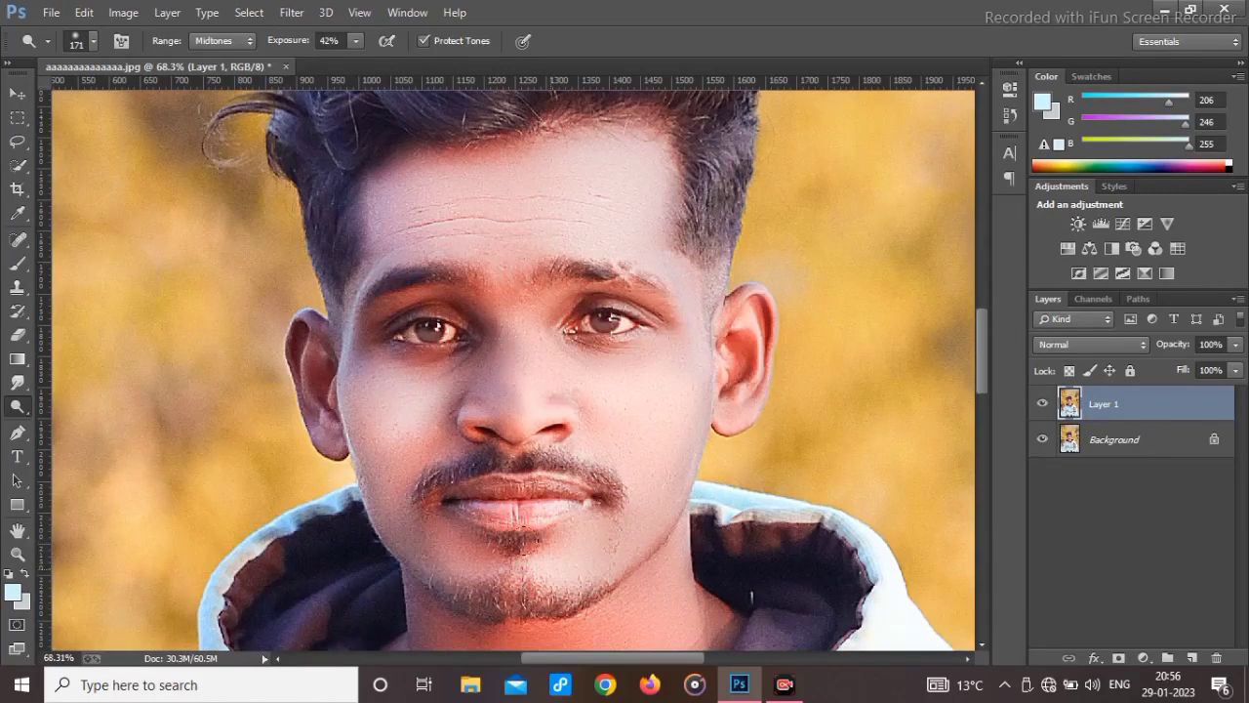
Enlarge the Dodge brush to about 219 px for the neck below the beard and fit the whole photo in view.
scroll(576, 364, down, 1)
scroll(576, 363, down, 2)
scroll(547, 420, up, 4)
drag(504, 446, 520, 445)
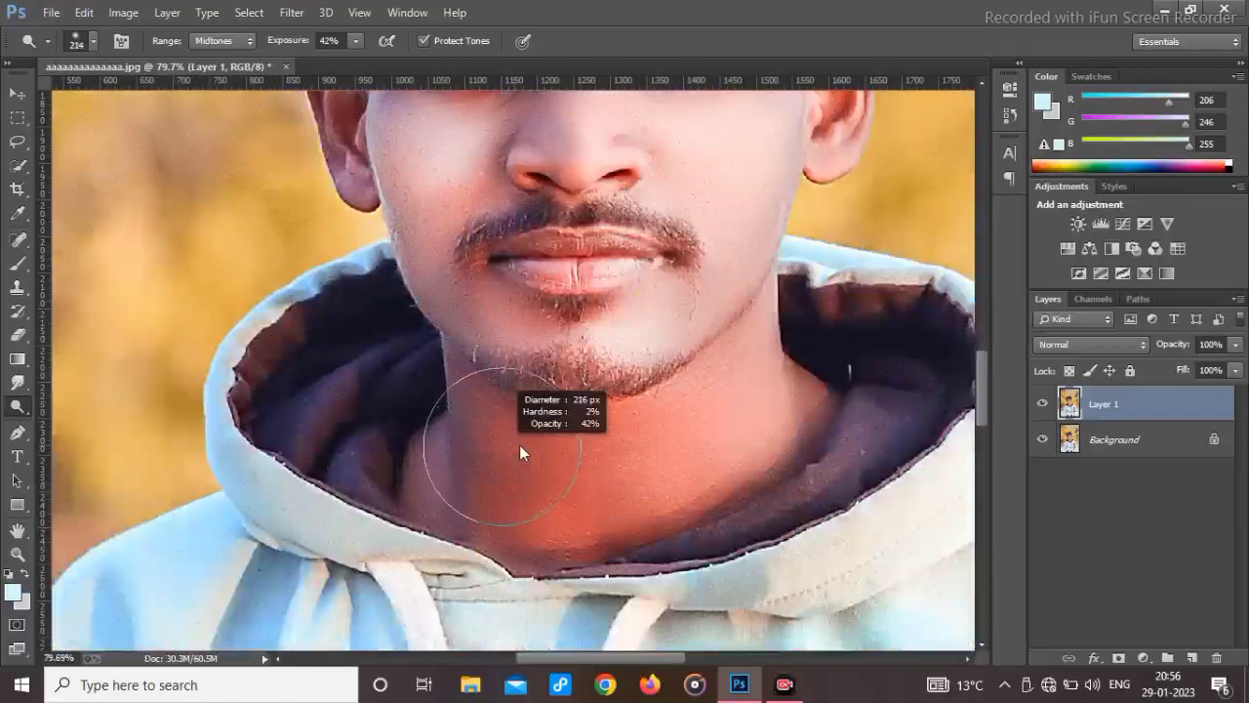
right_click(560, 344)
click(592, 349)
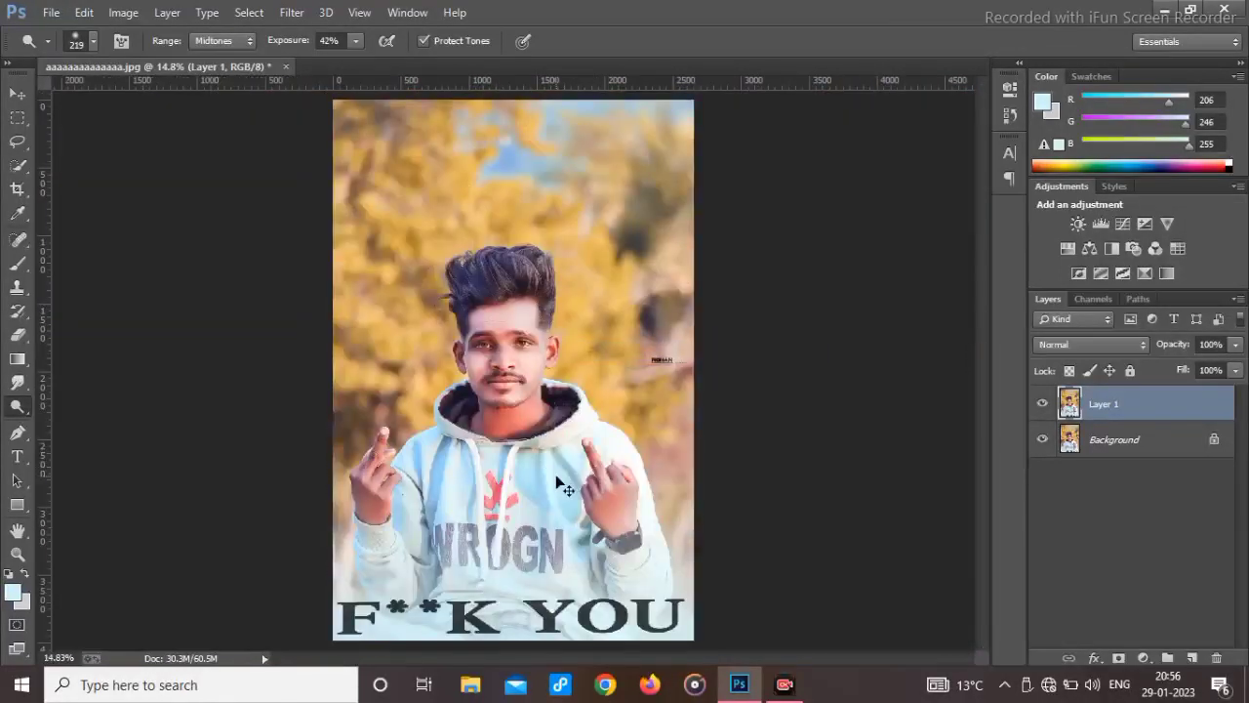
Start saving a copy of the photo and set its file format to JPEG.
key(ctrl+shift+s)
click(290, 496)
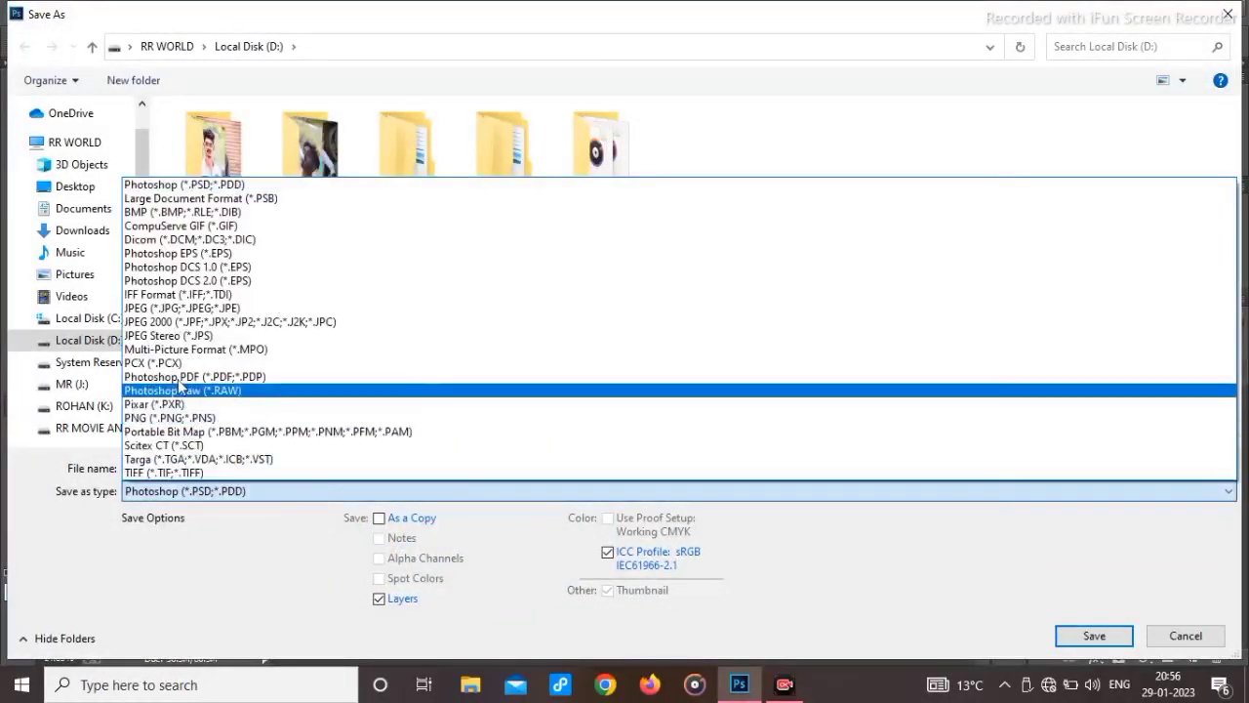
click(179, 336)
click(176, 491)
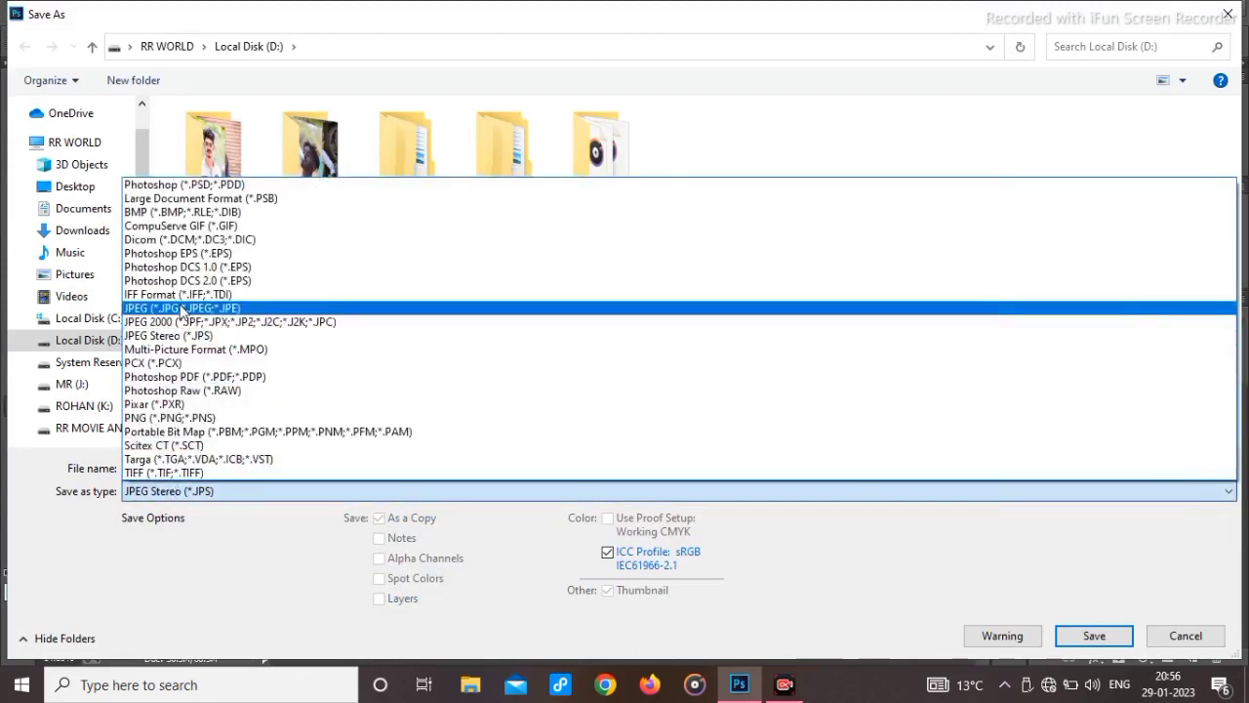
click(181, 307)
Save the JPEG copy in ARIYA > ROHAN PC EFX > POTOSHOP efx on drive D: with Maximum quality 12 and Baseline ("Standard").
double_click(223, 164)
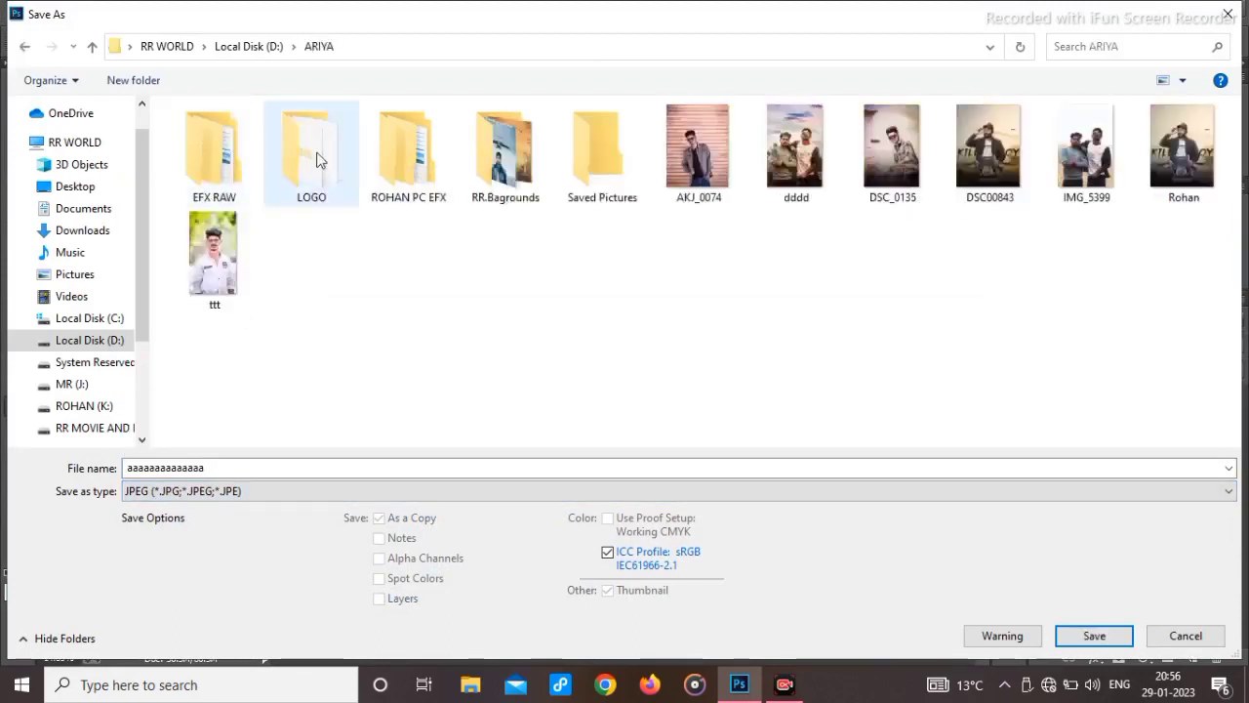
double_click(418, 161)
double_click(272, 136)
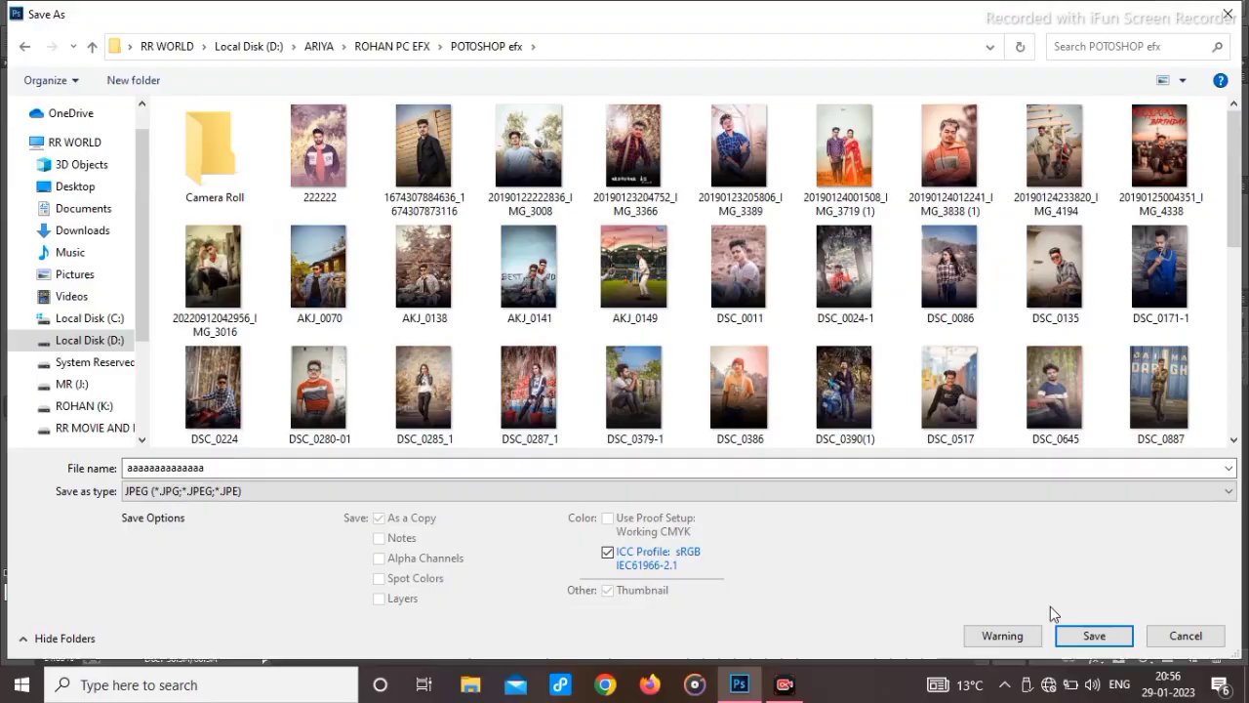
click(1064, 634)
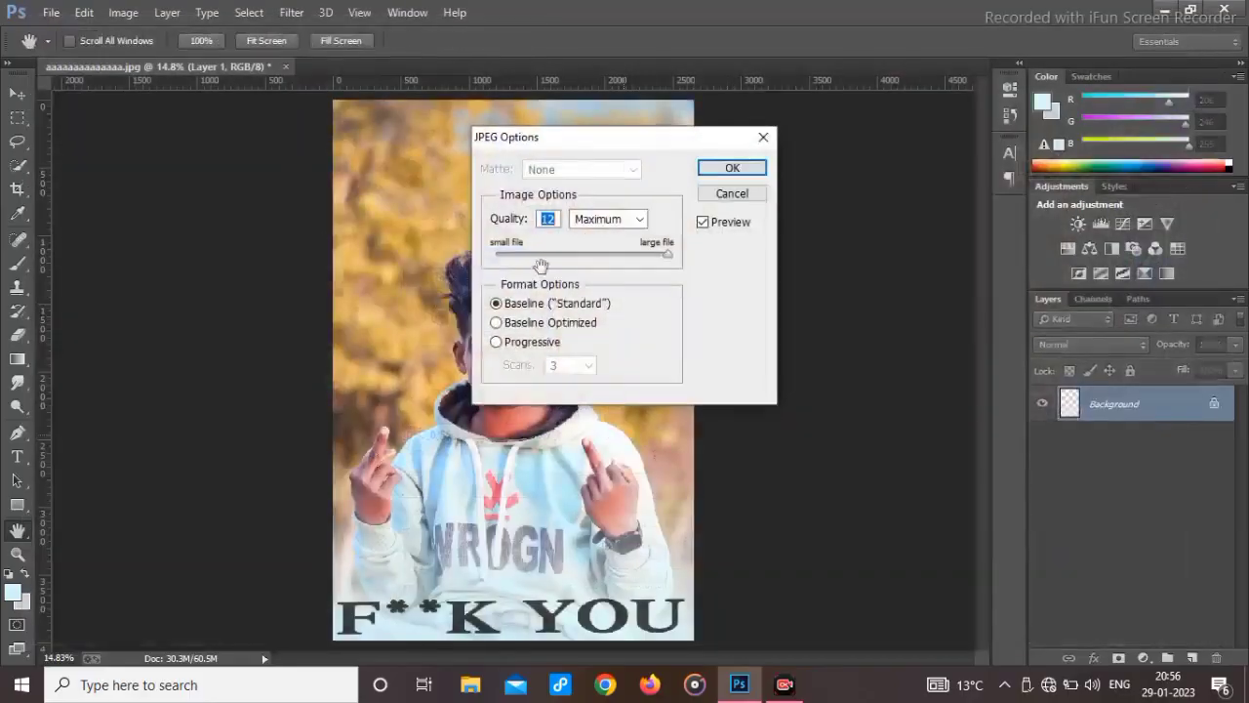
click(732, 169)
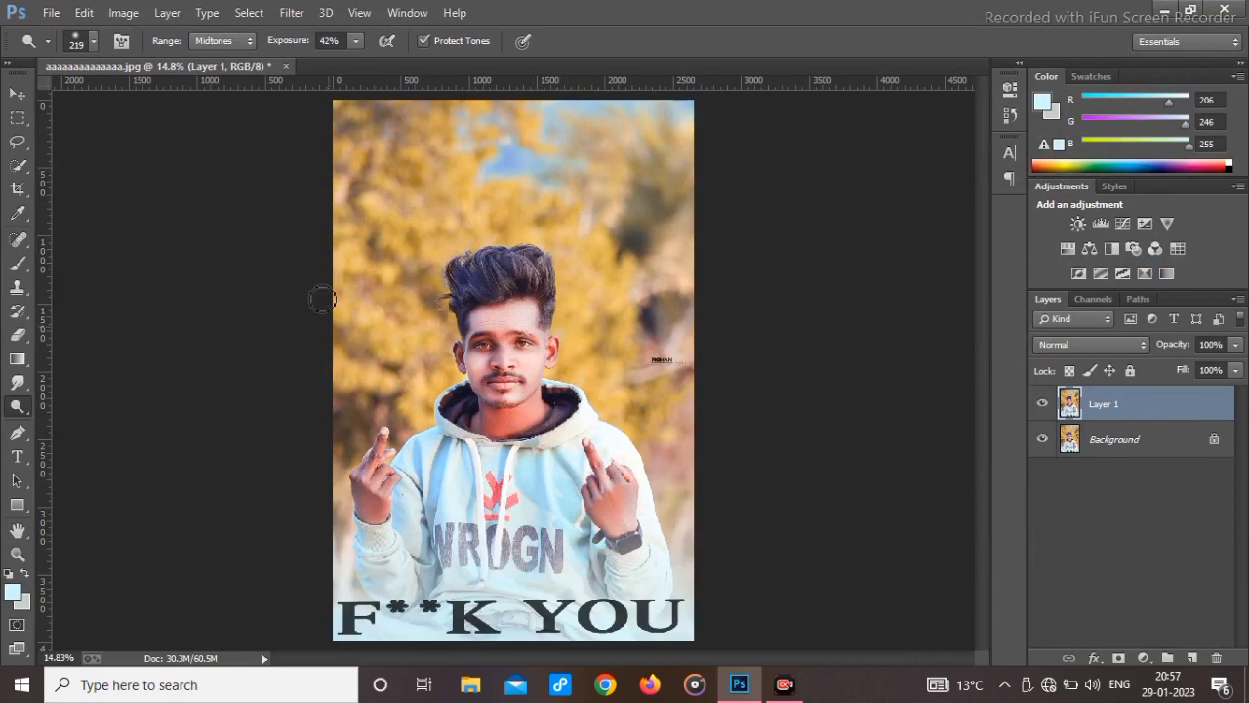
click(52, 12)
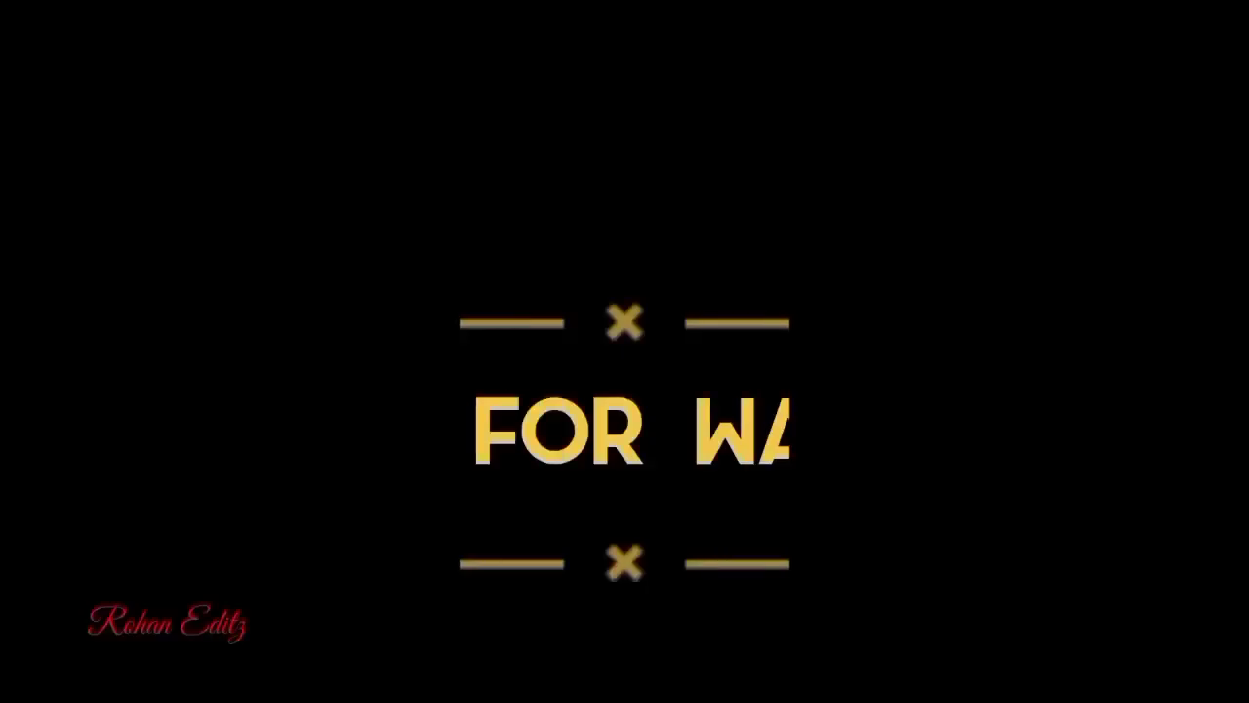